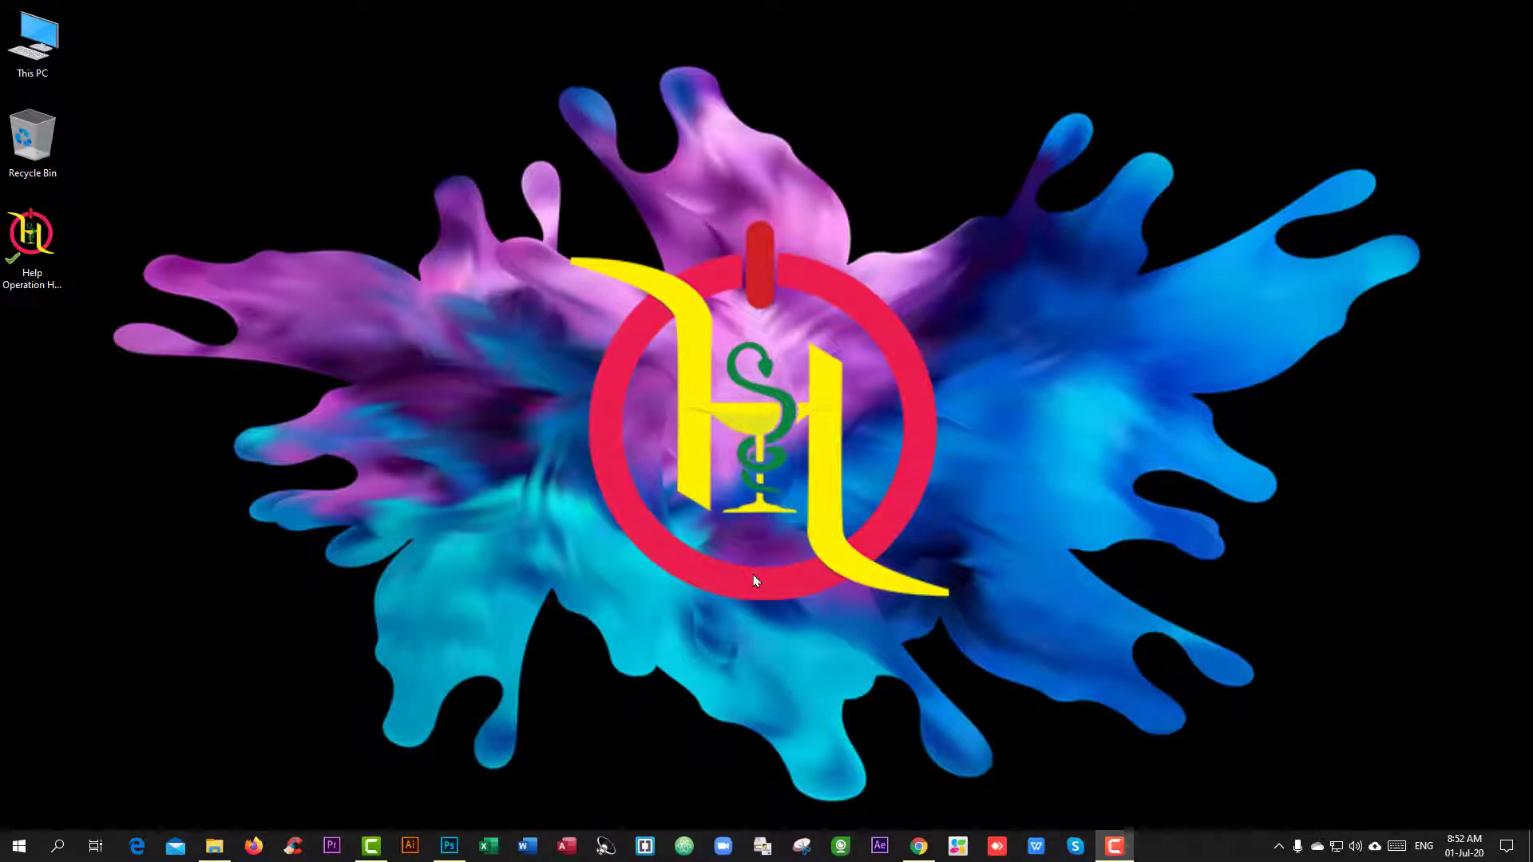
# Step: Restore the Photoshop window showing the elderly couple photo by the sea
pyautogui.click(456, 856)
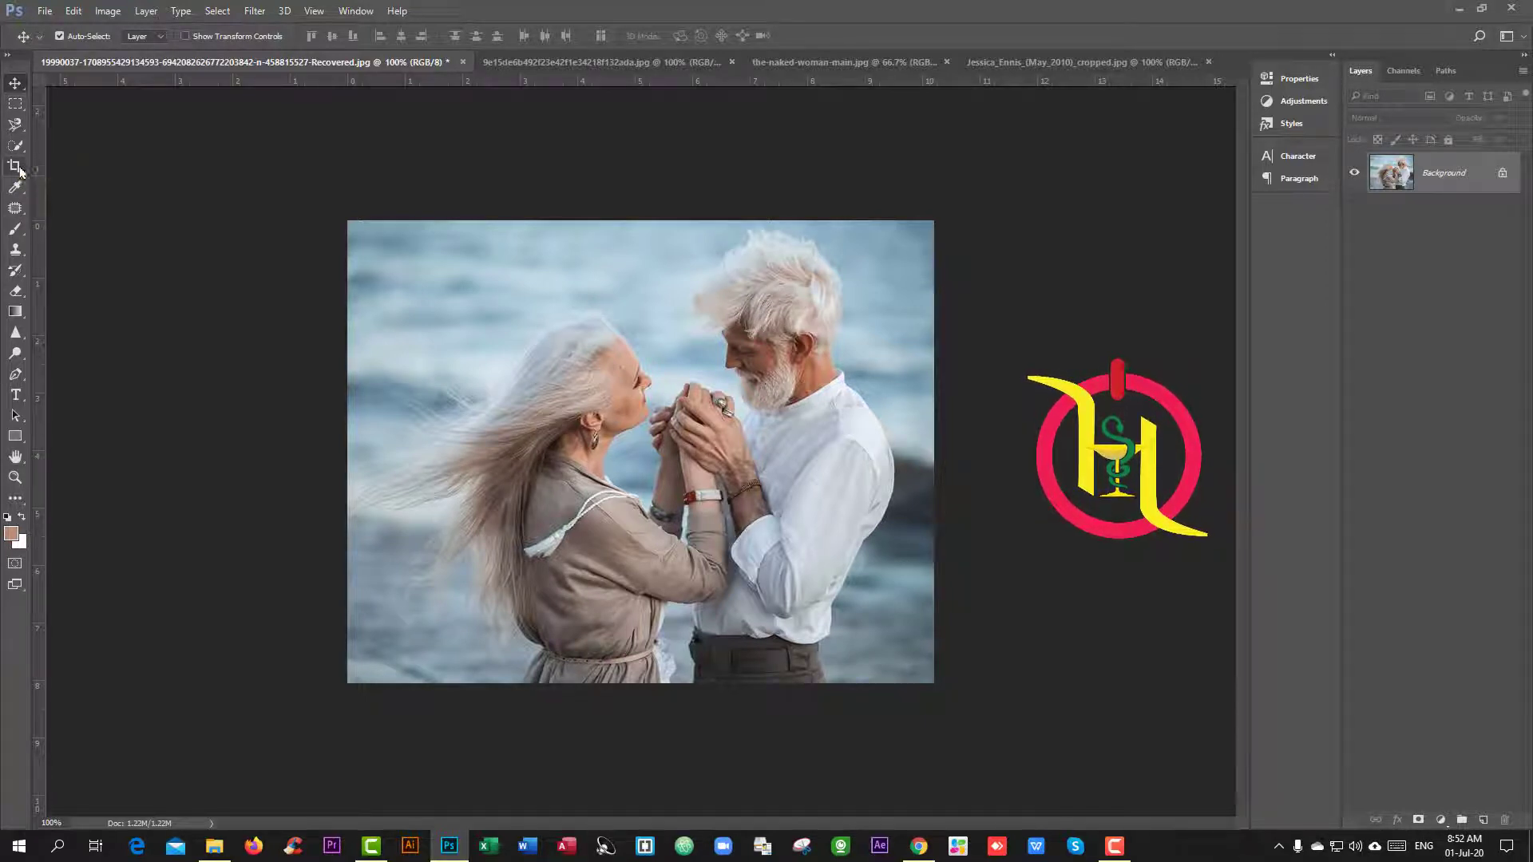
# Step: Select the standard Crop Tool from the crop flyout so a border frames the whole photo
pyautogui.click(15, 166)
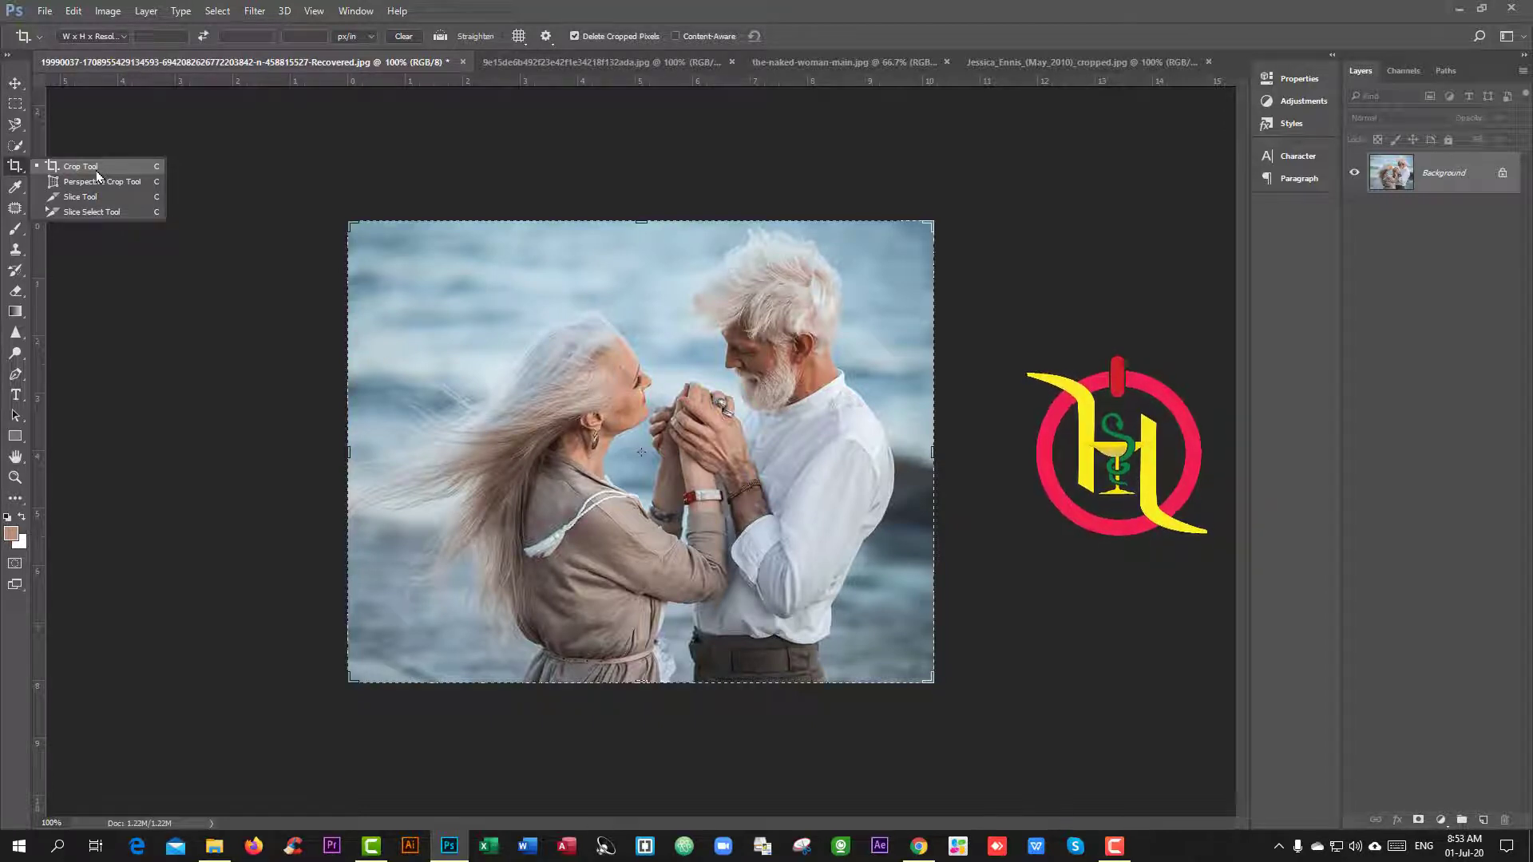
pyautogui.click(92, 174)
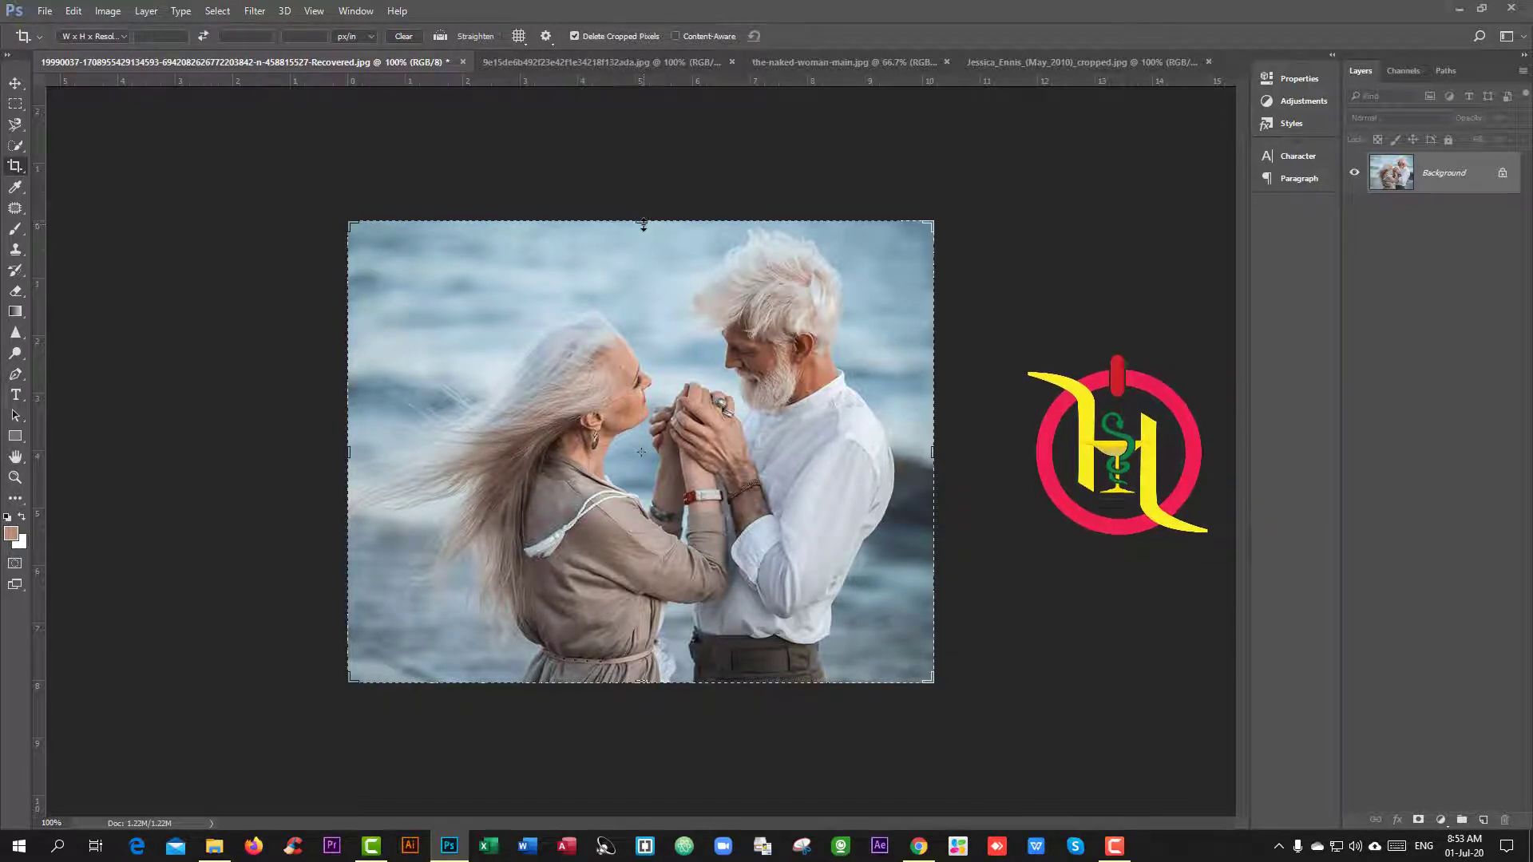
# Step: Trim all four crop edges inward to the couple's upper bodies and commit the crop
pyautogui.moveTo(643, 222); pyautogui.dragTo(644, 231)
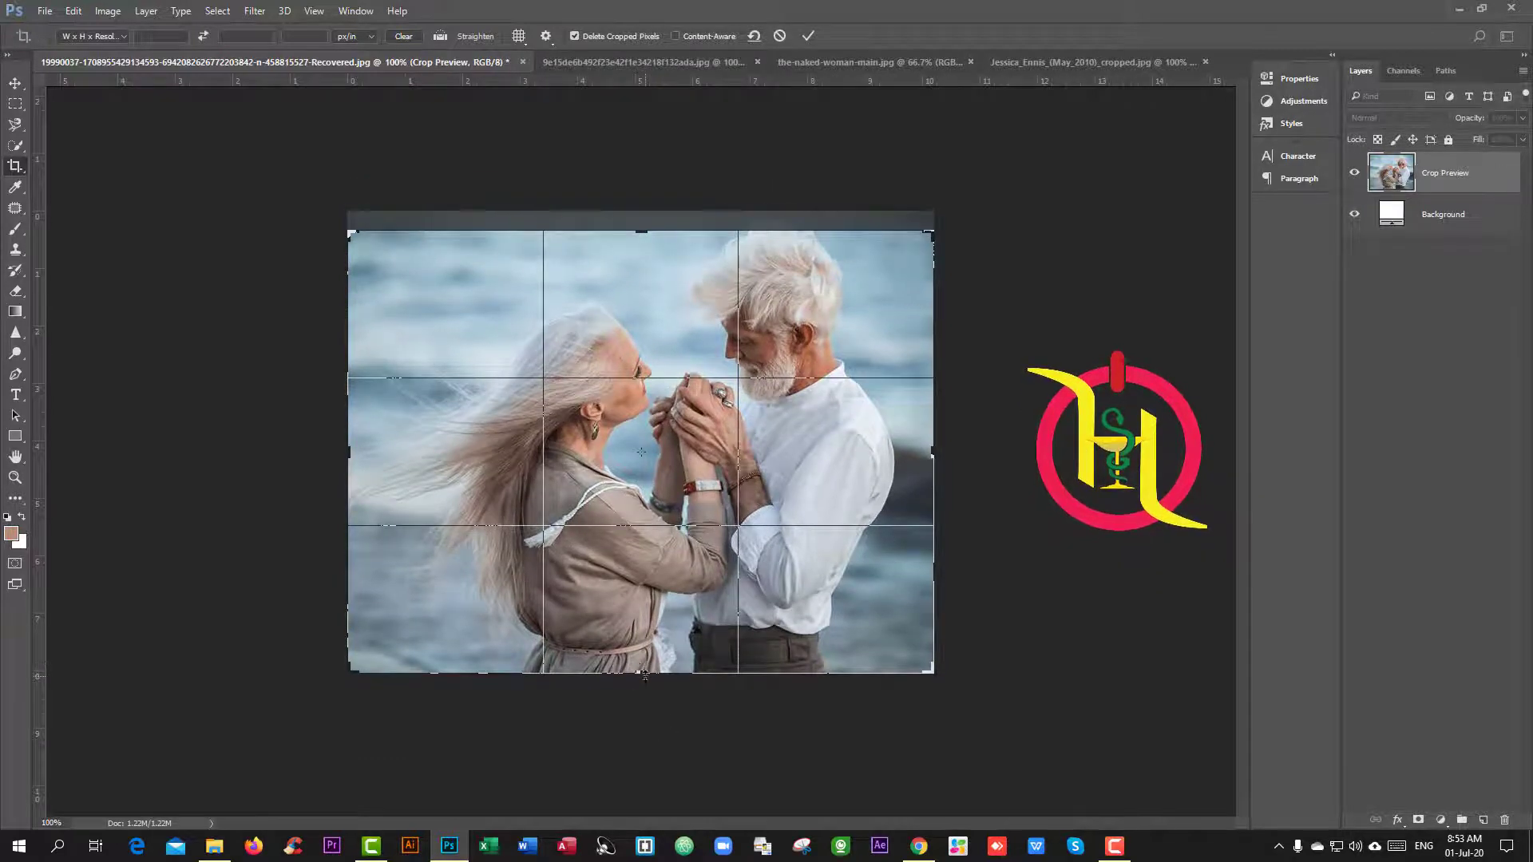
pyautogui.moveTo(643, 673)
pyautogui.mouseDown()
pyautogui.moveTo(644, 591)
pyautogui.moveTo(644, 619)
pyautogui.mouseUp()
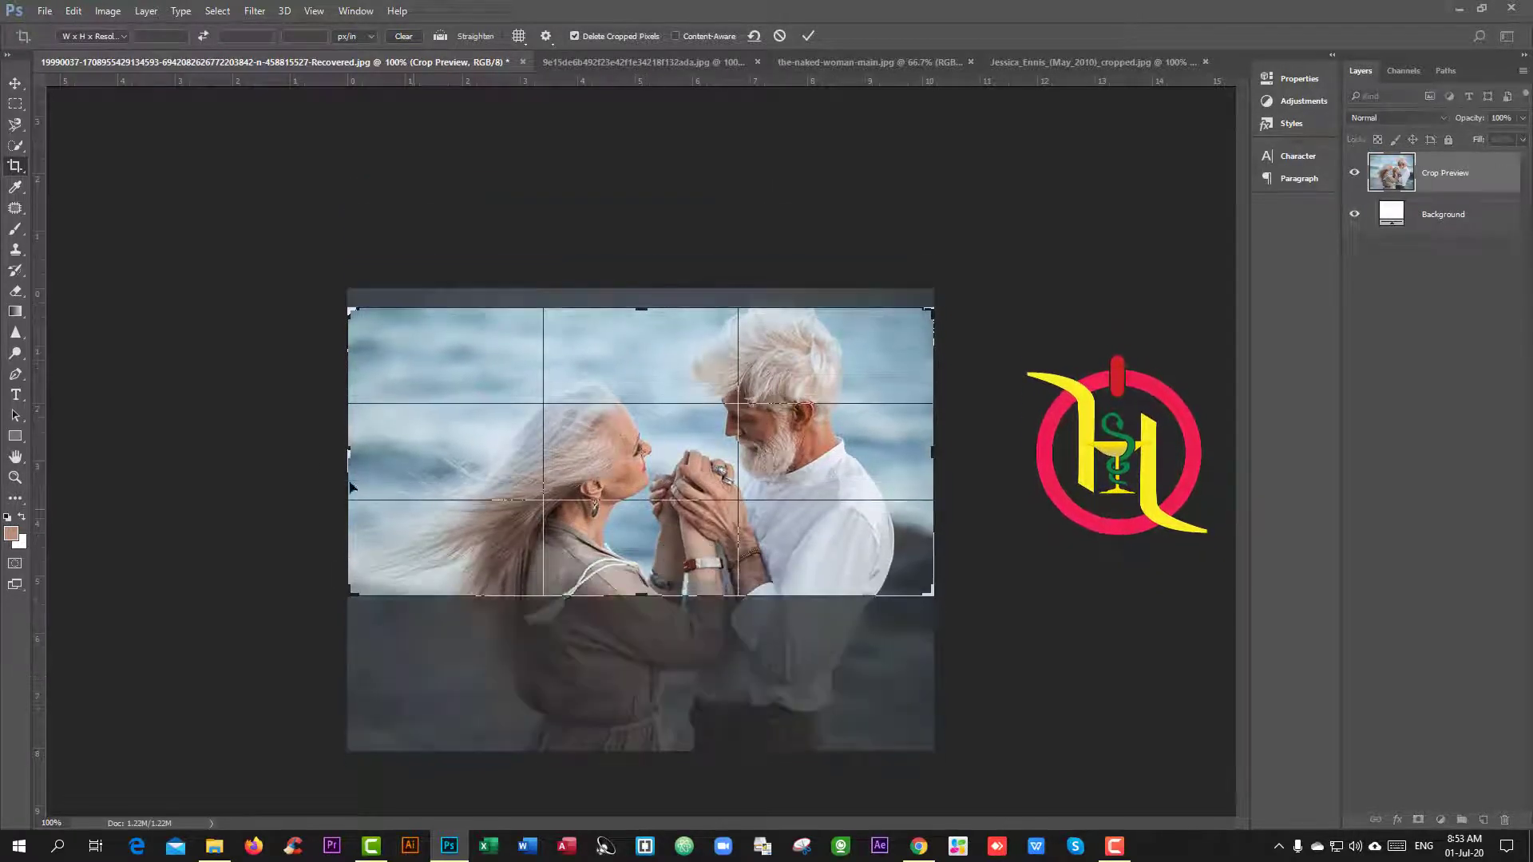
pyautogui.moveTo(349, 453); pyautogui.dragTo(403, 452)
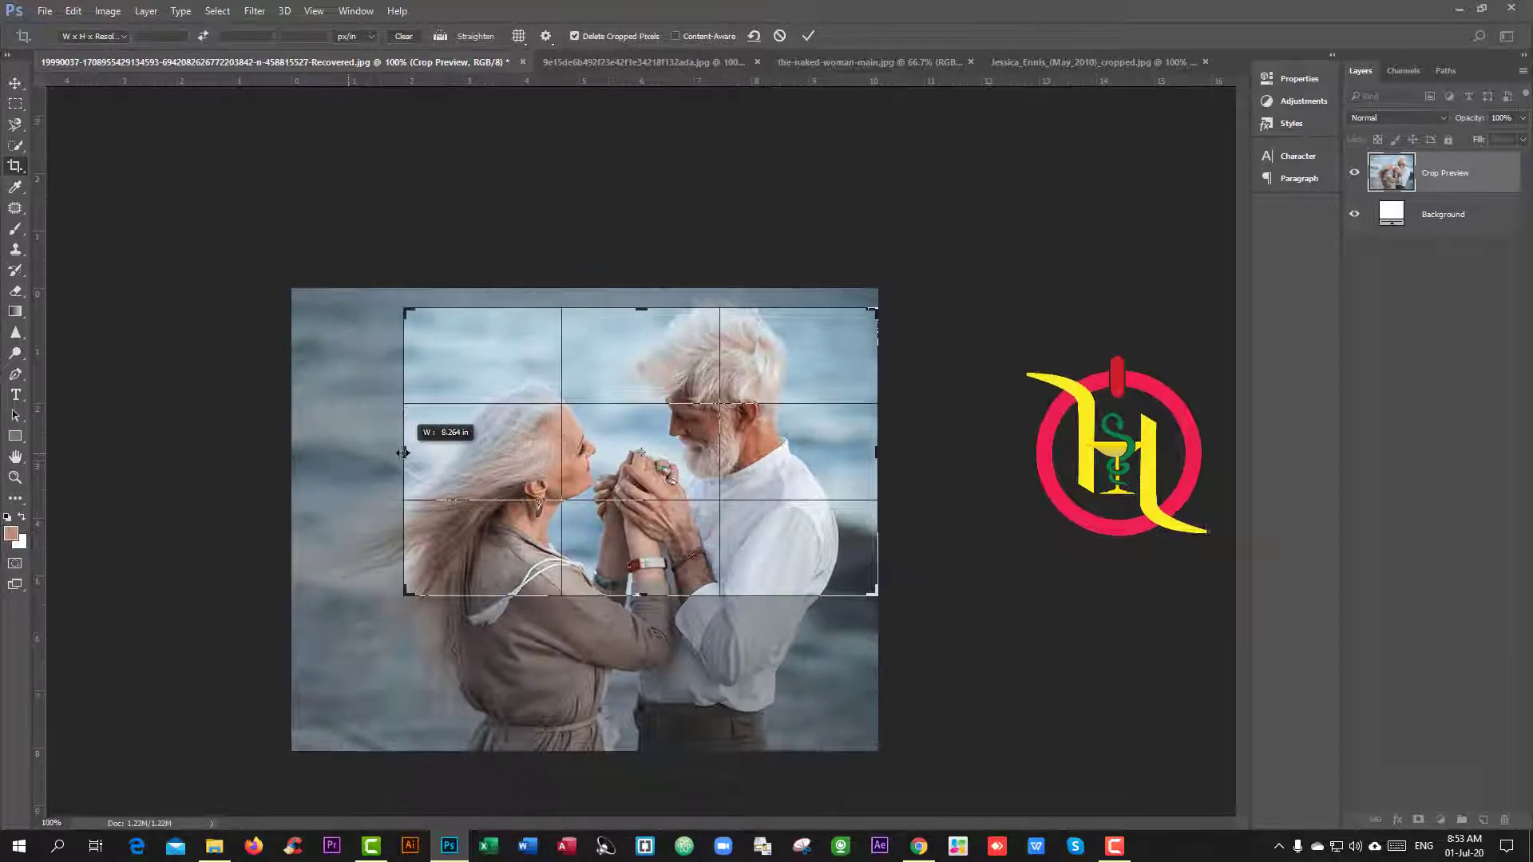
pyautogui.moveTo(878, 462); pyautogui.dragTo(854, 460)
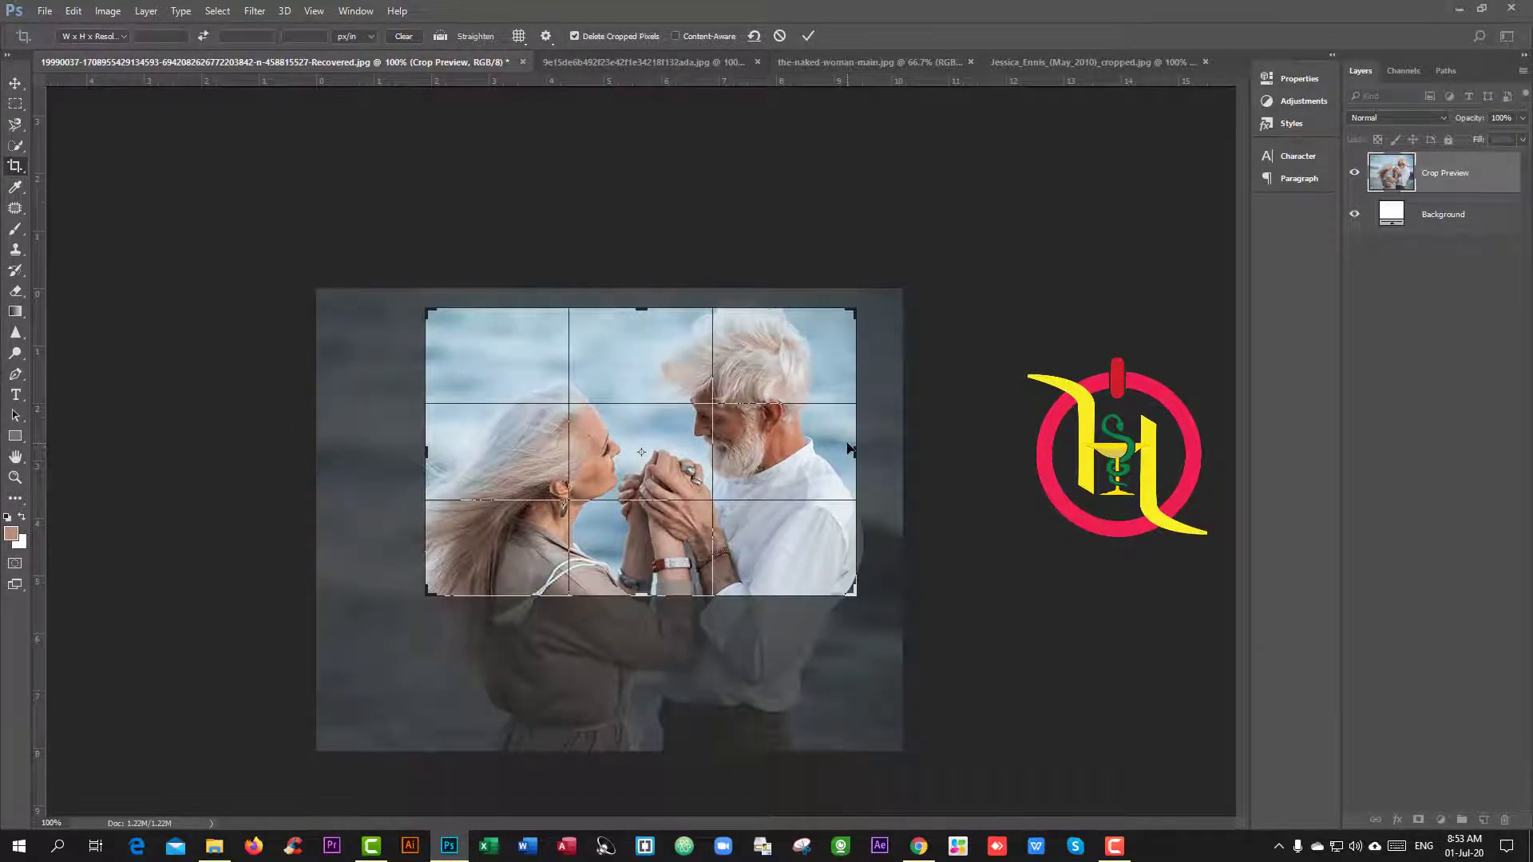
pyautogui.click(808, 36)
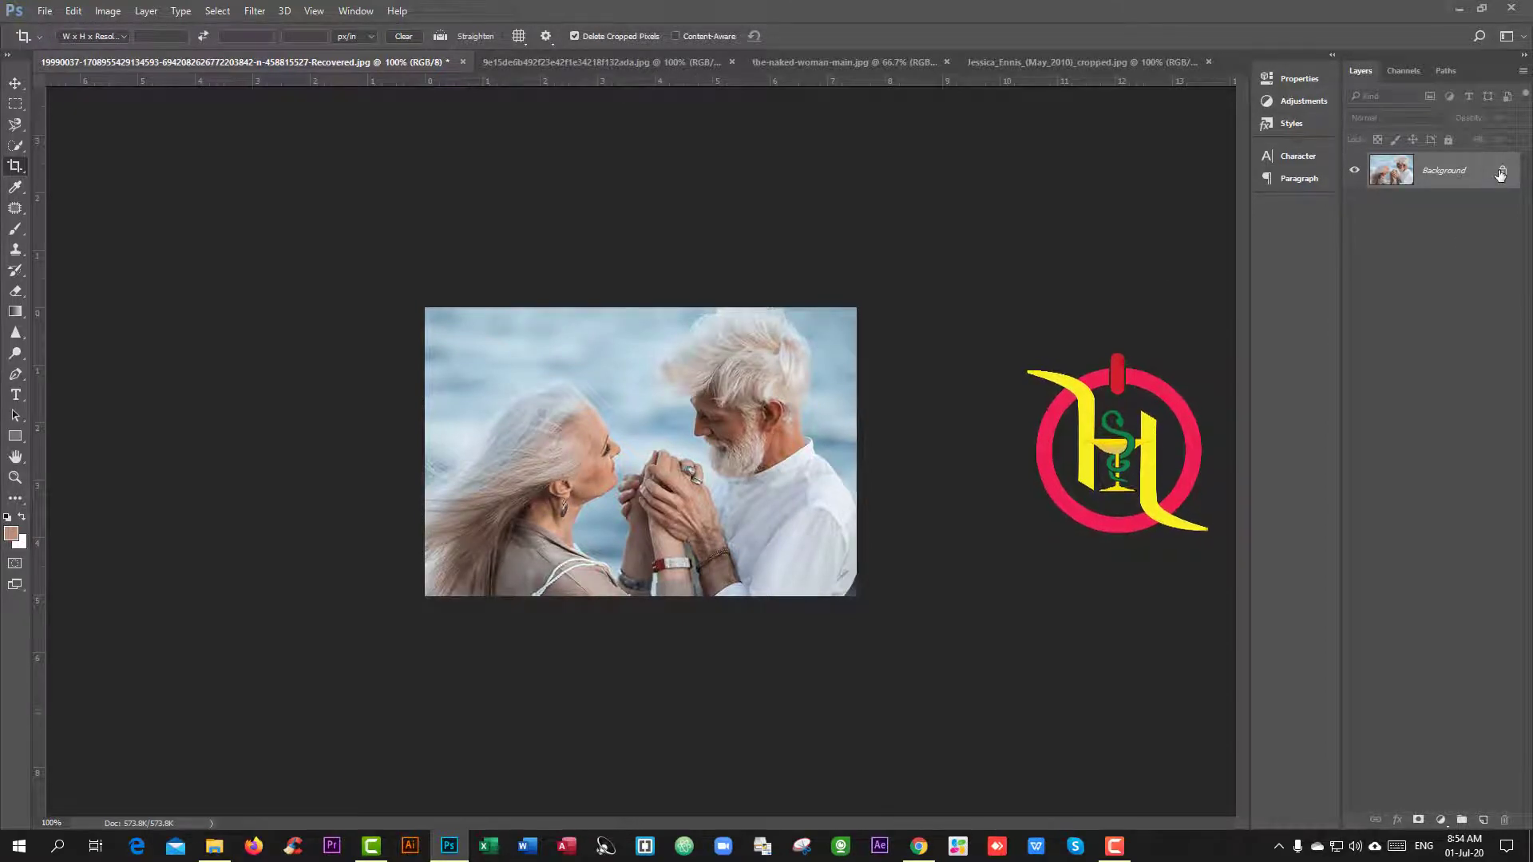
# Step: Undo the crop with Ctrl+Z to bring back the full uncropped photo
pyautogui.press('ctrl')
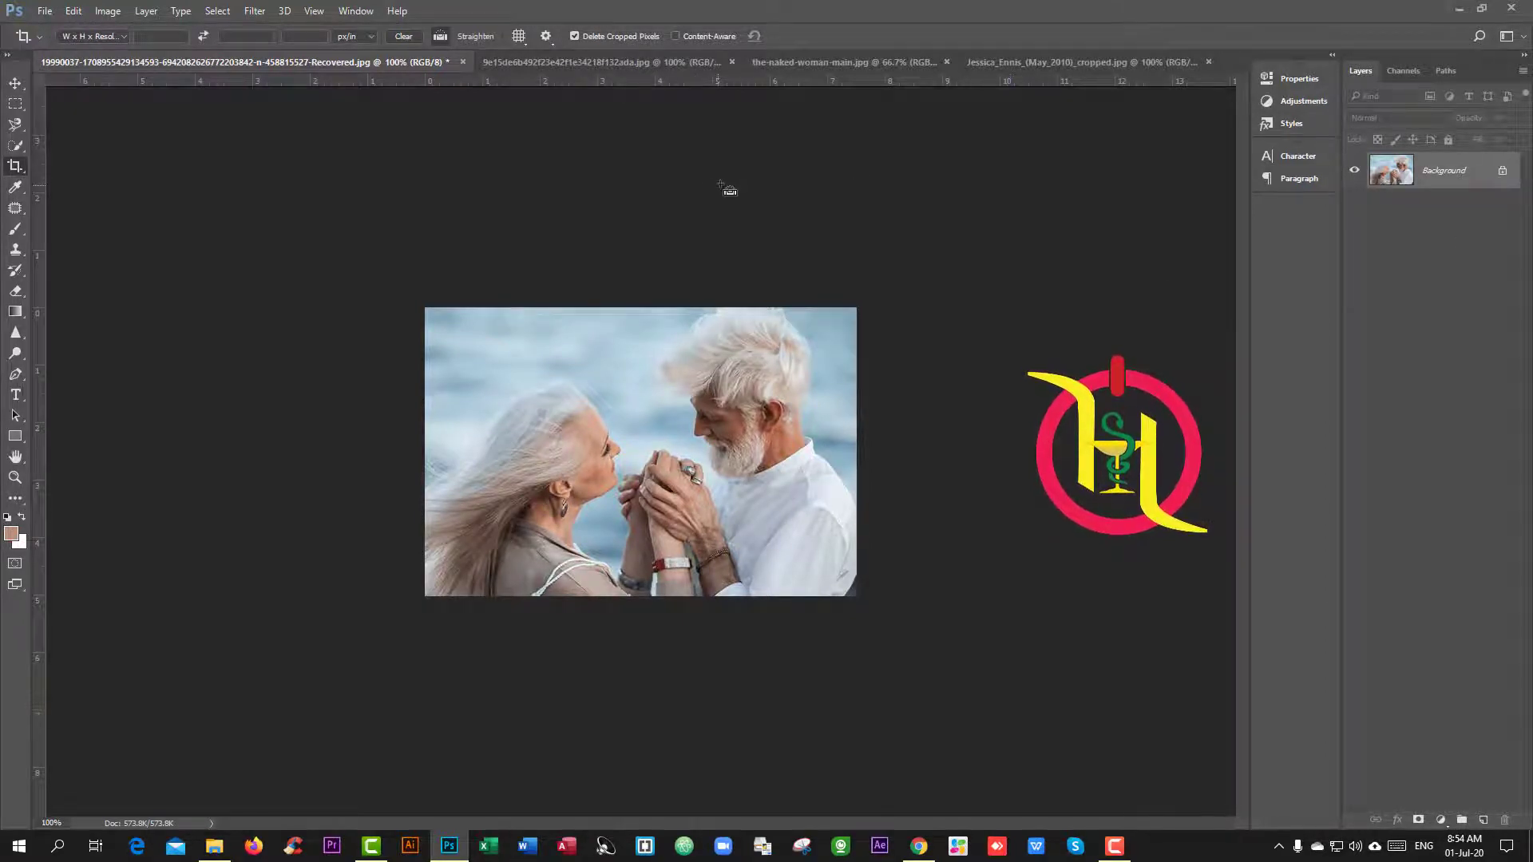
pyautogui.hotkey('ctrl', 'z')
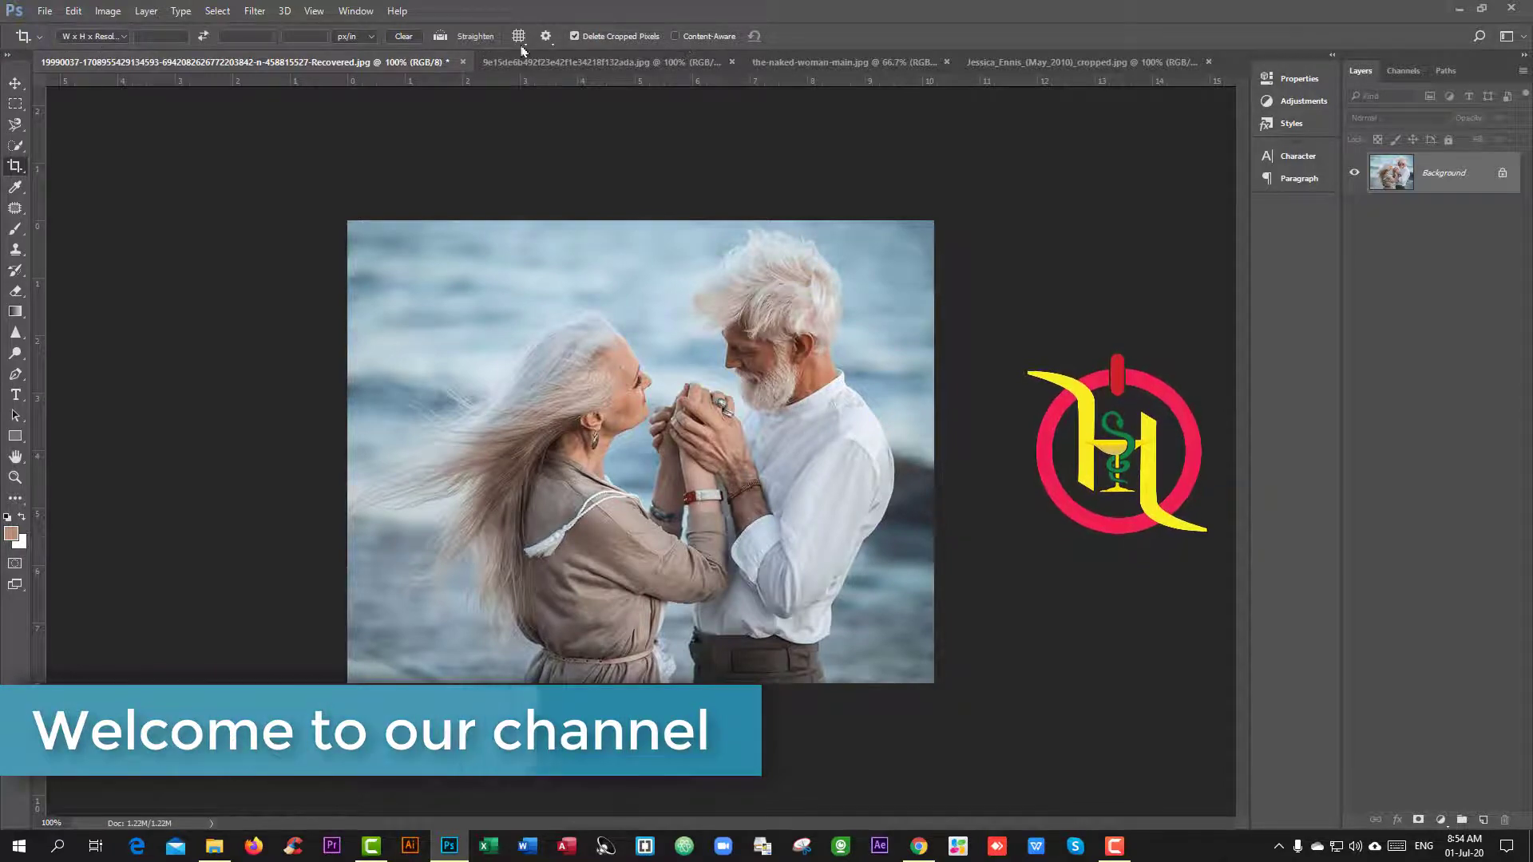
# Step: Enlarge and close the crop tool presets panel, then open the crop ratio preset list
pyautogui.click(39, 38)
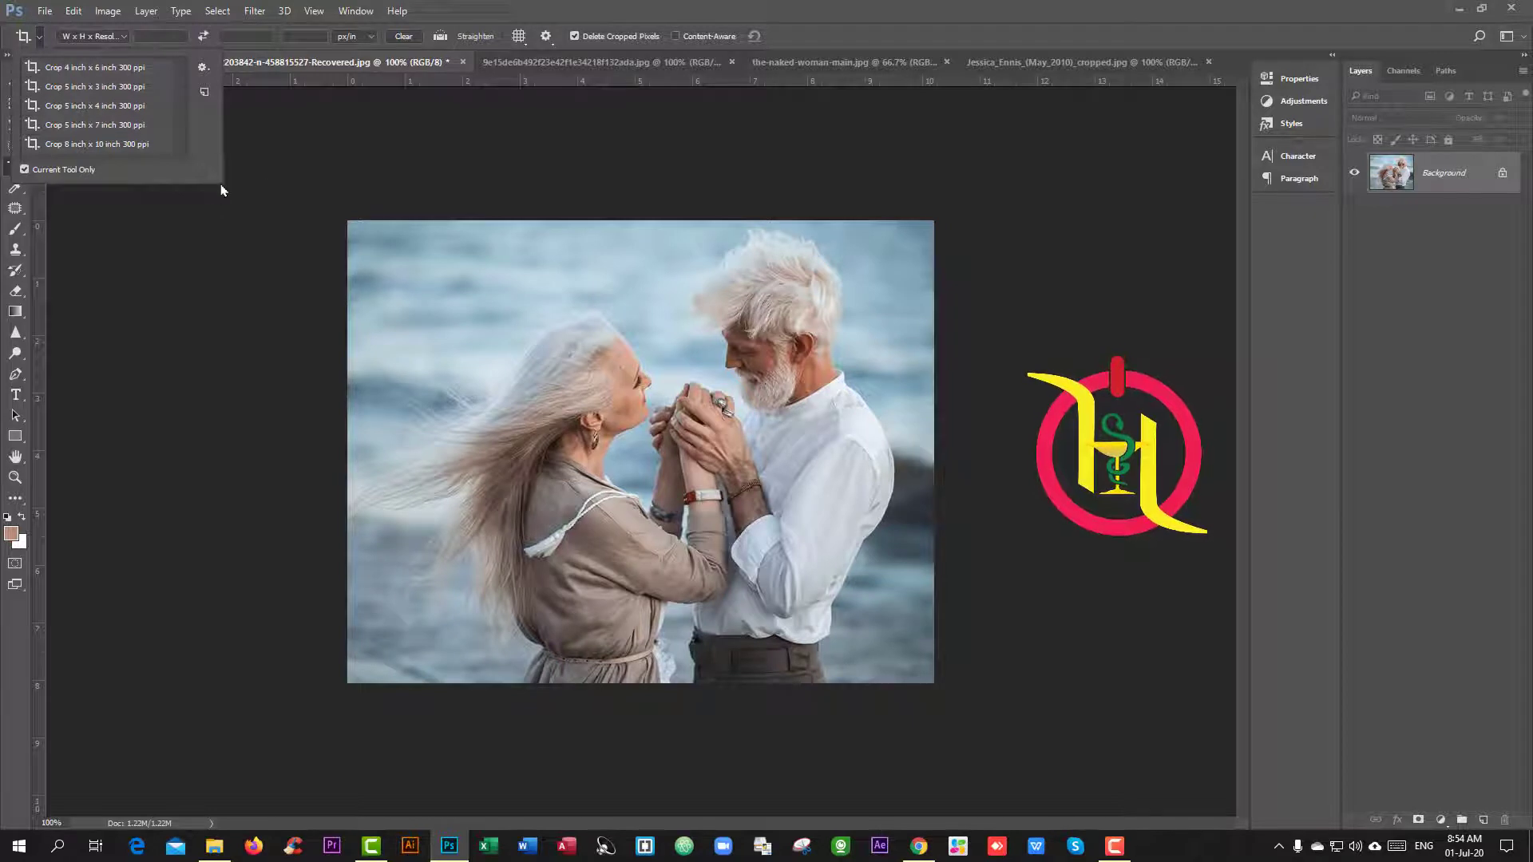
pyautogui.moveTo(233, 189); pyautogui.dragTo(261, 319)
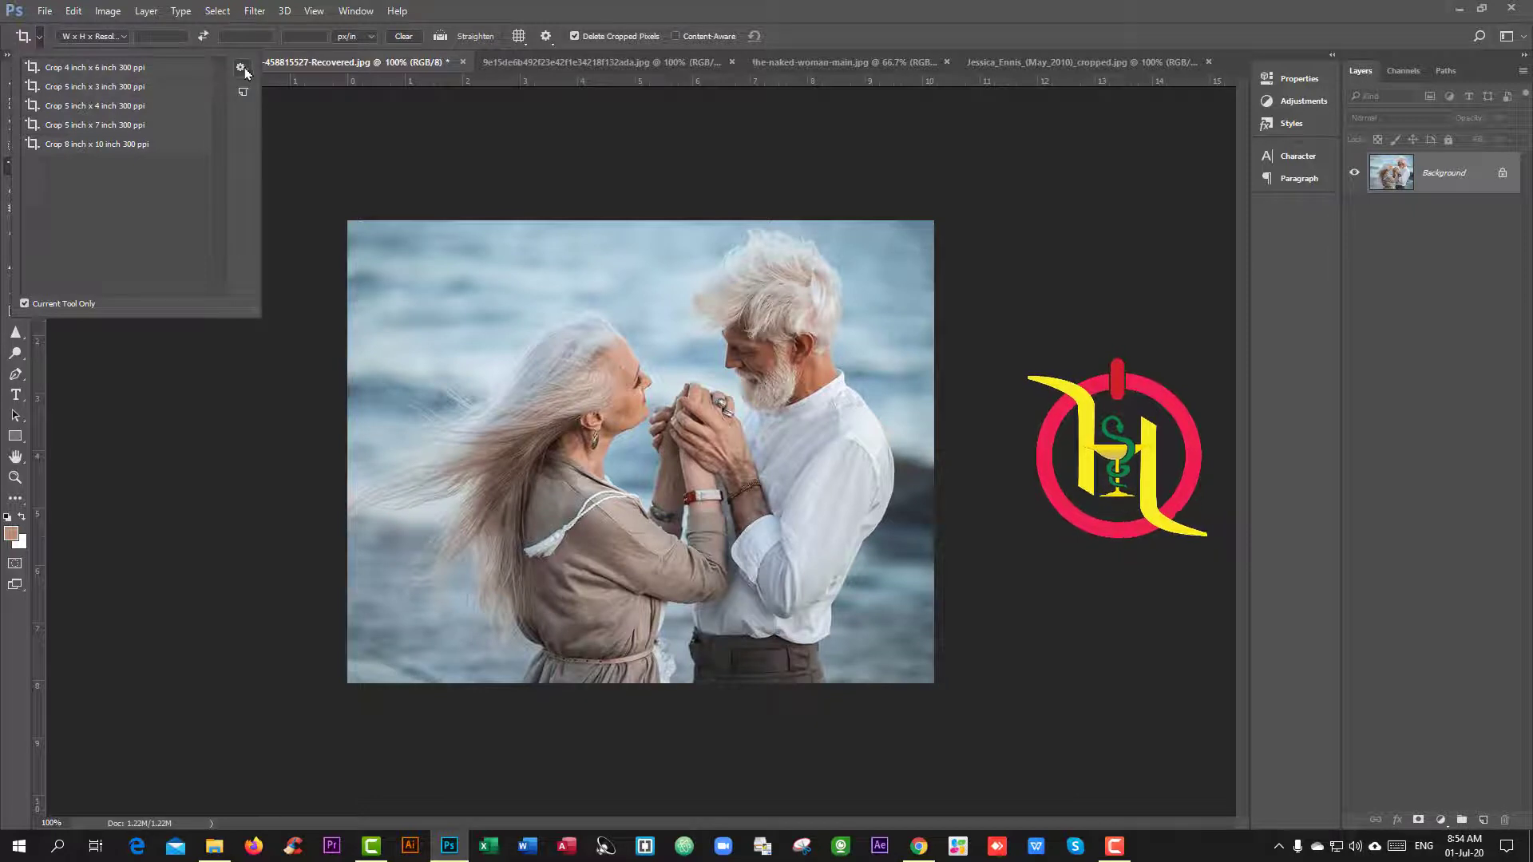
pyautogui.click(40, 37)
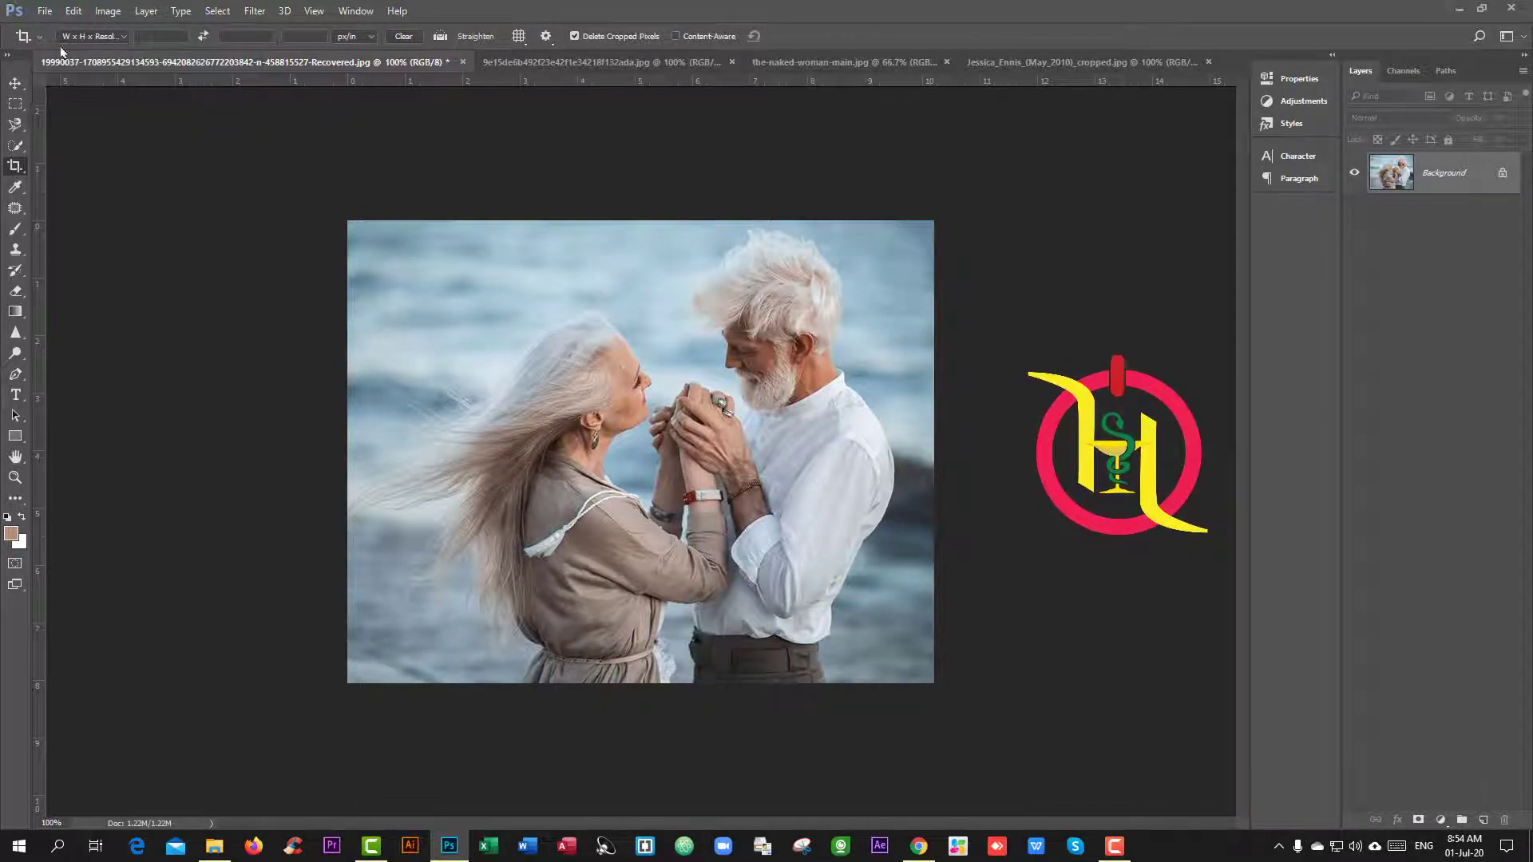
pyautogui.click(126, 39)
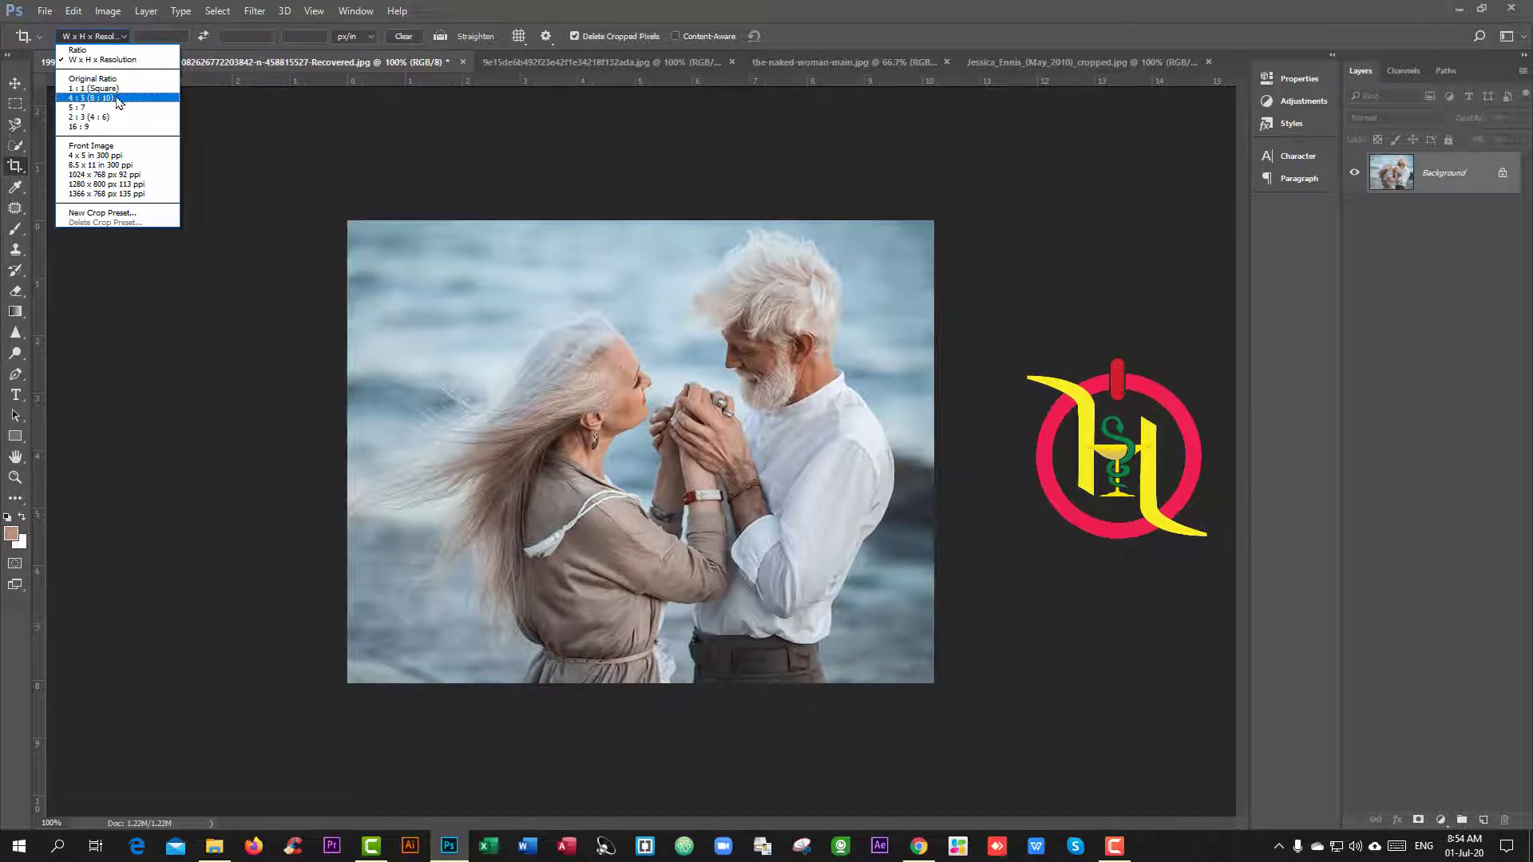
# Step: Try the 1:1 and 5:7 ratios, then settle on the 1280 x 800 px 113 ppi preset
pyautogui.click(89, 88)
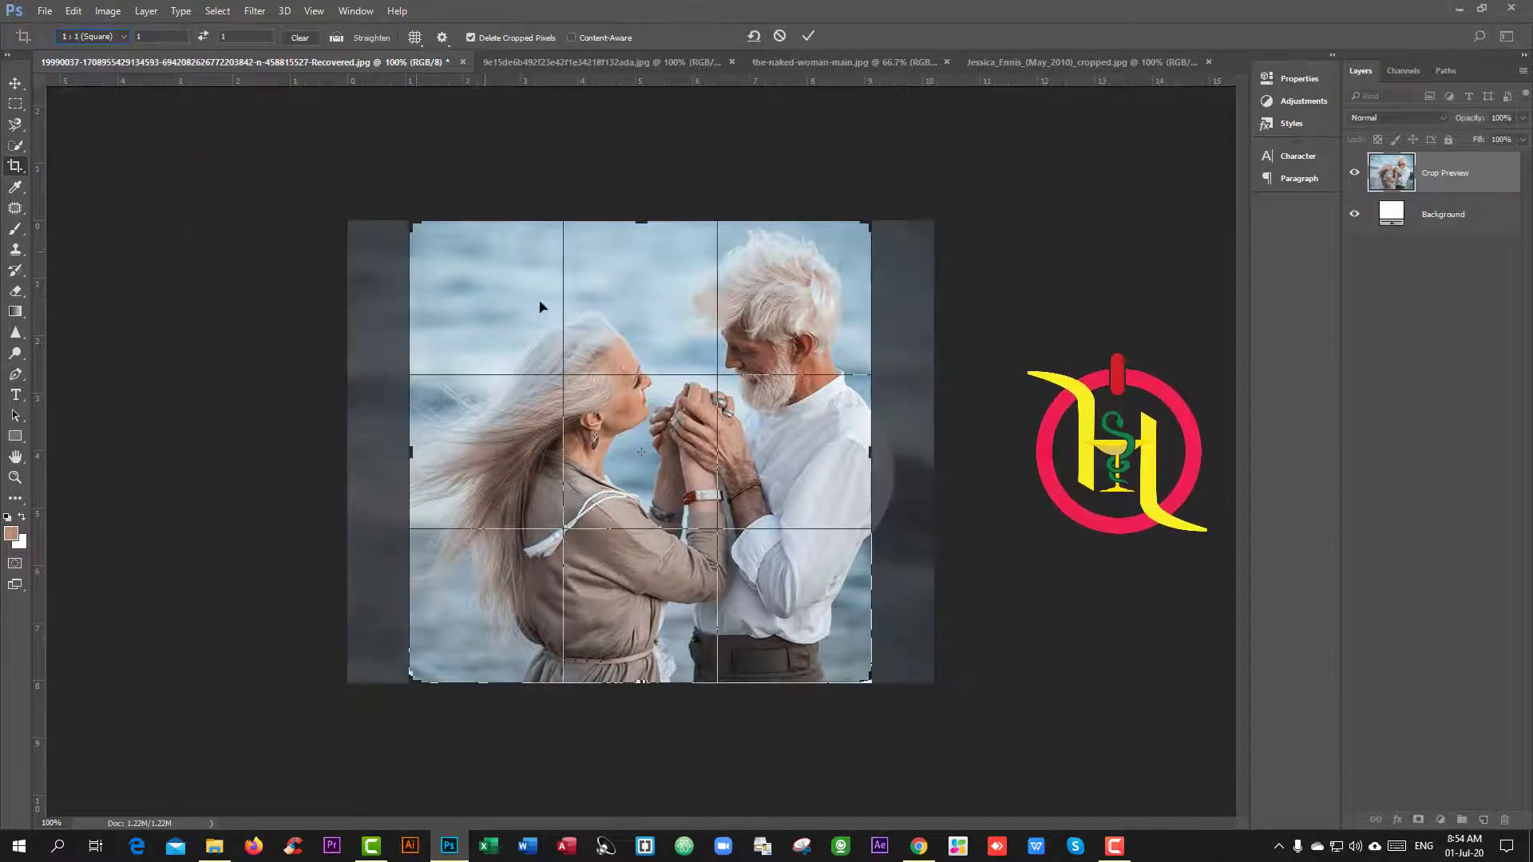
pyautogui.click(96, 37)
pyautogui.click(86, 107)
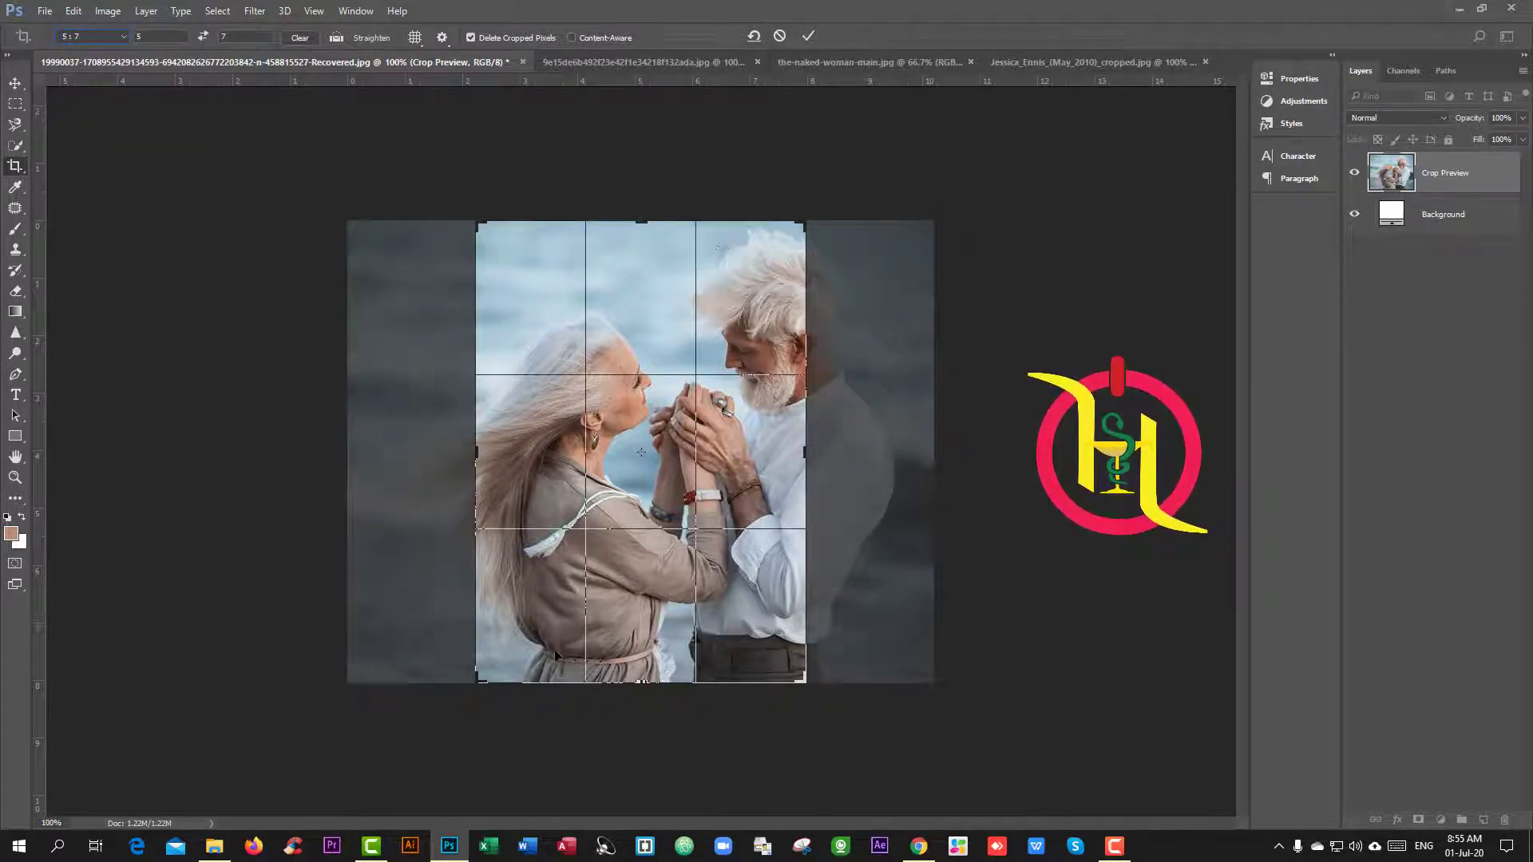
pyautogui.click(123, 38)
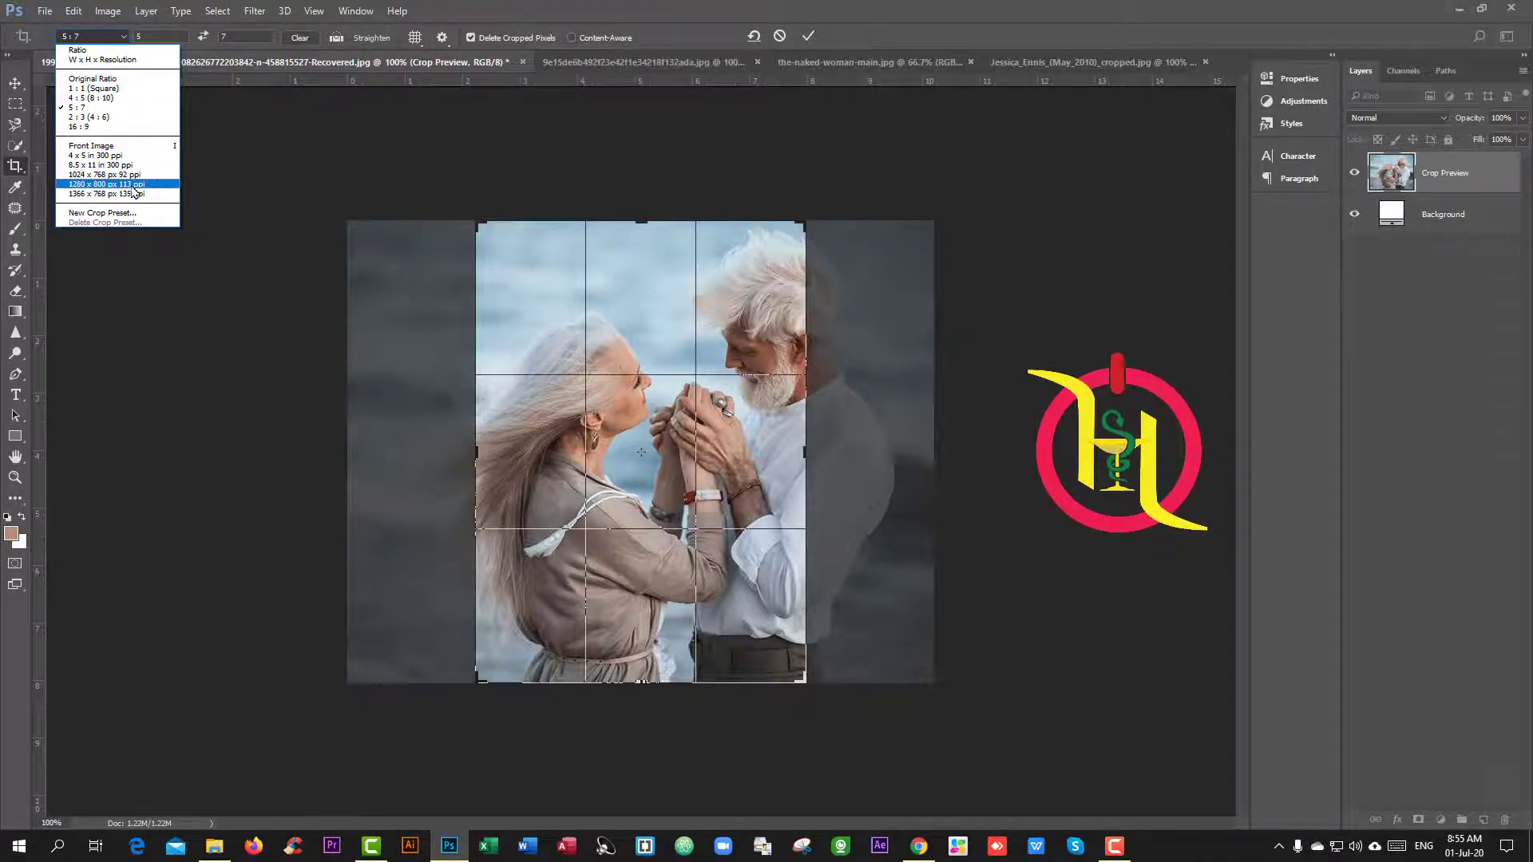
pyautogui.click(121, 187)
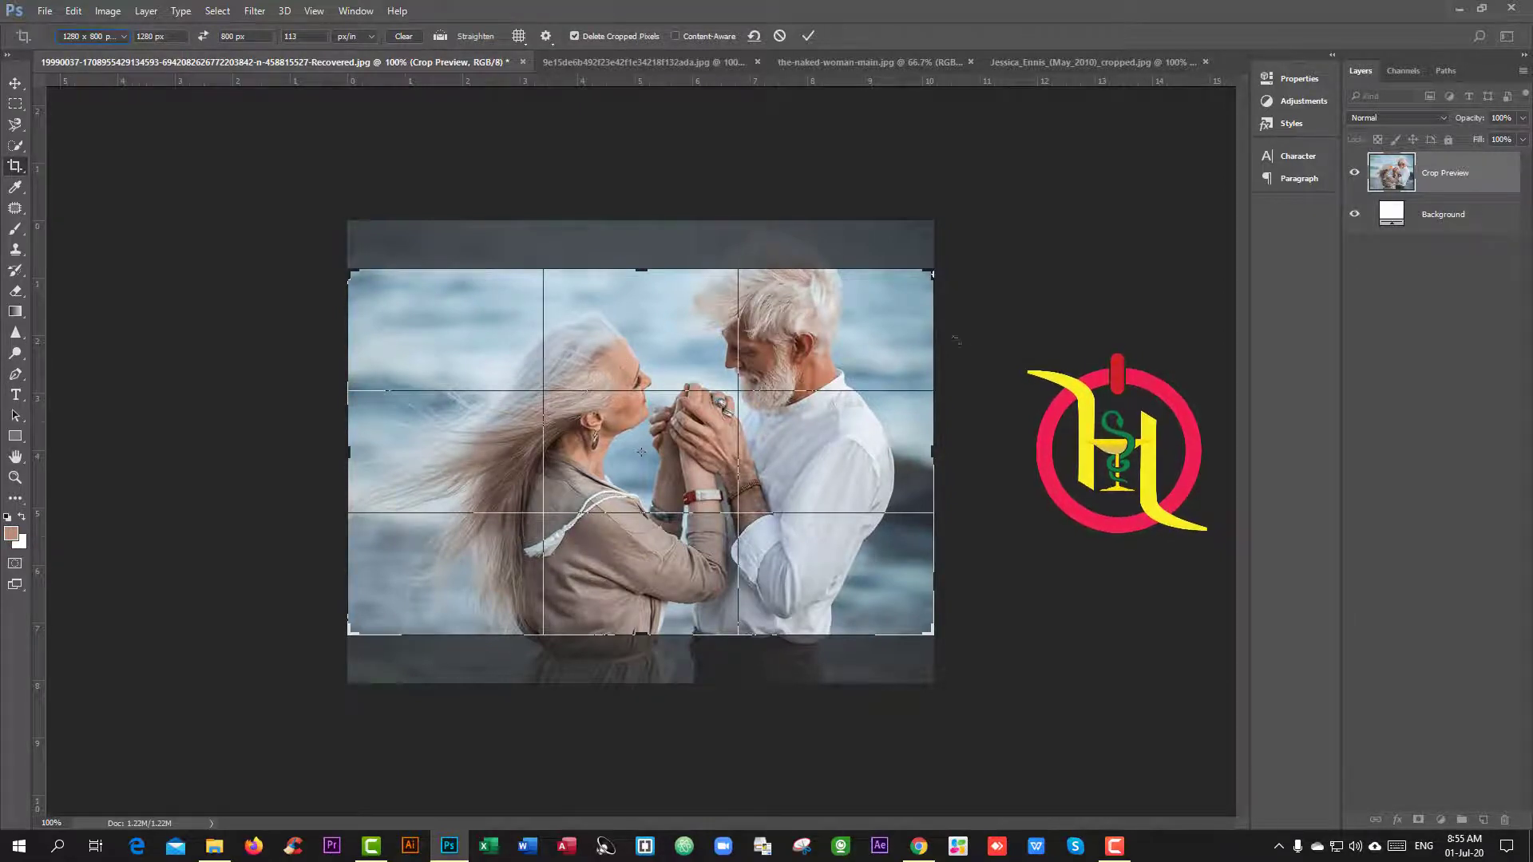
# Step: Shrink the 1280 × 800 crop to the woman's windblown hair, commit it, then undo it
pyautogui.moveTo(931, 274)
pyautogui.mouseDown()
pyautogui.moveTo(878, 303)
pyautogui.moveTo(815, 382)
pyautogui.mouseUp()
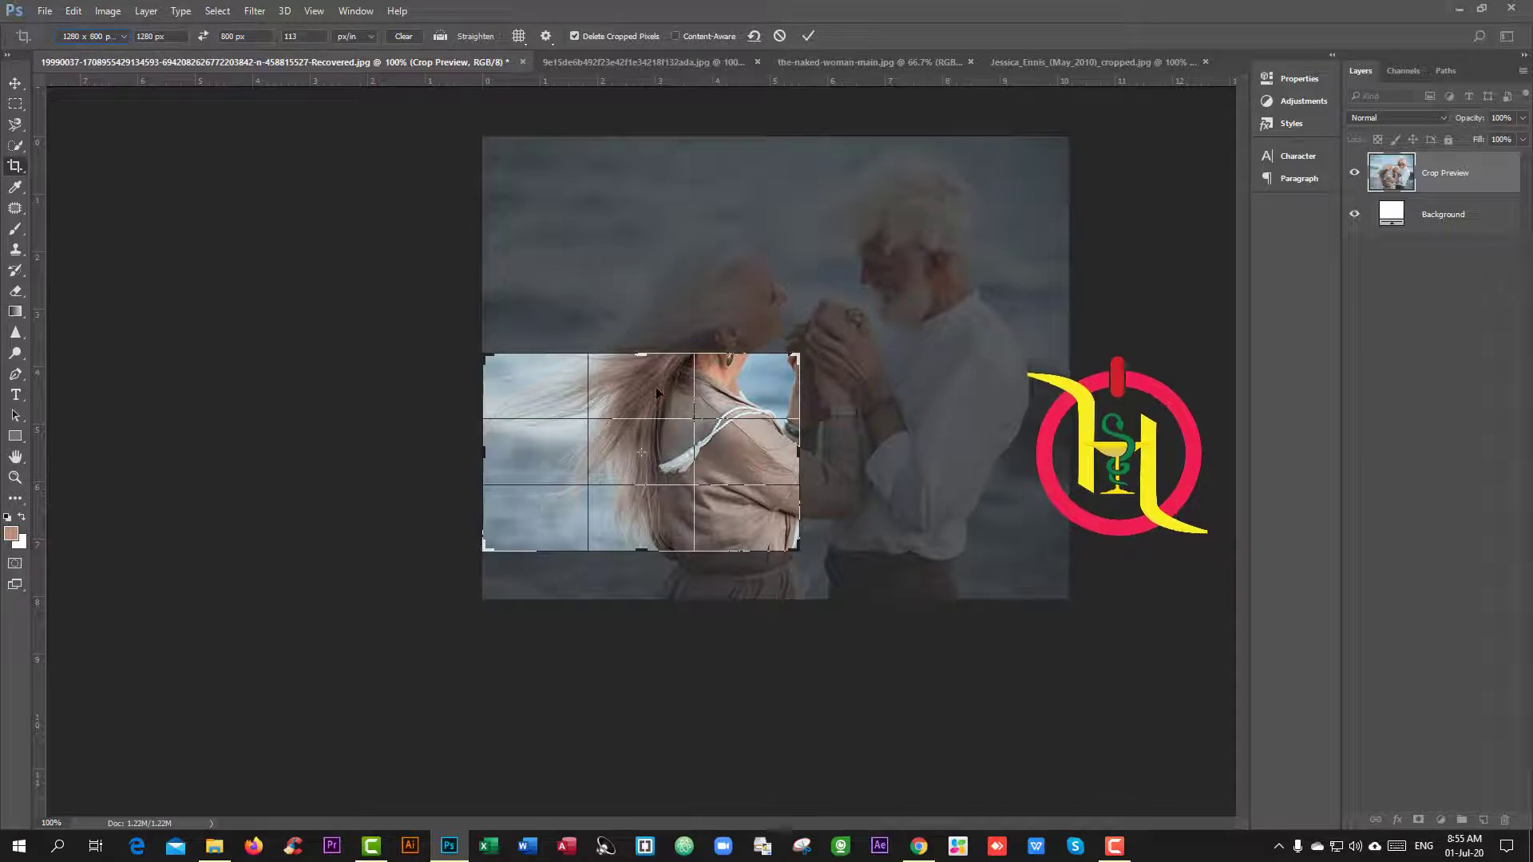
pyautogui.click(808, 36)
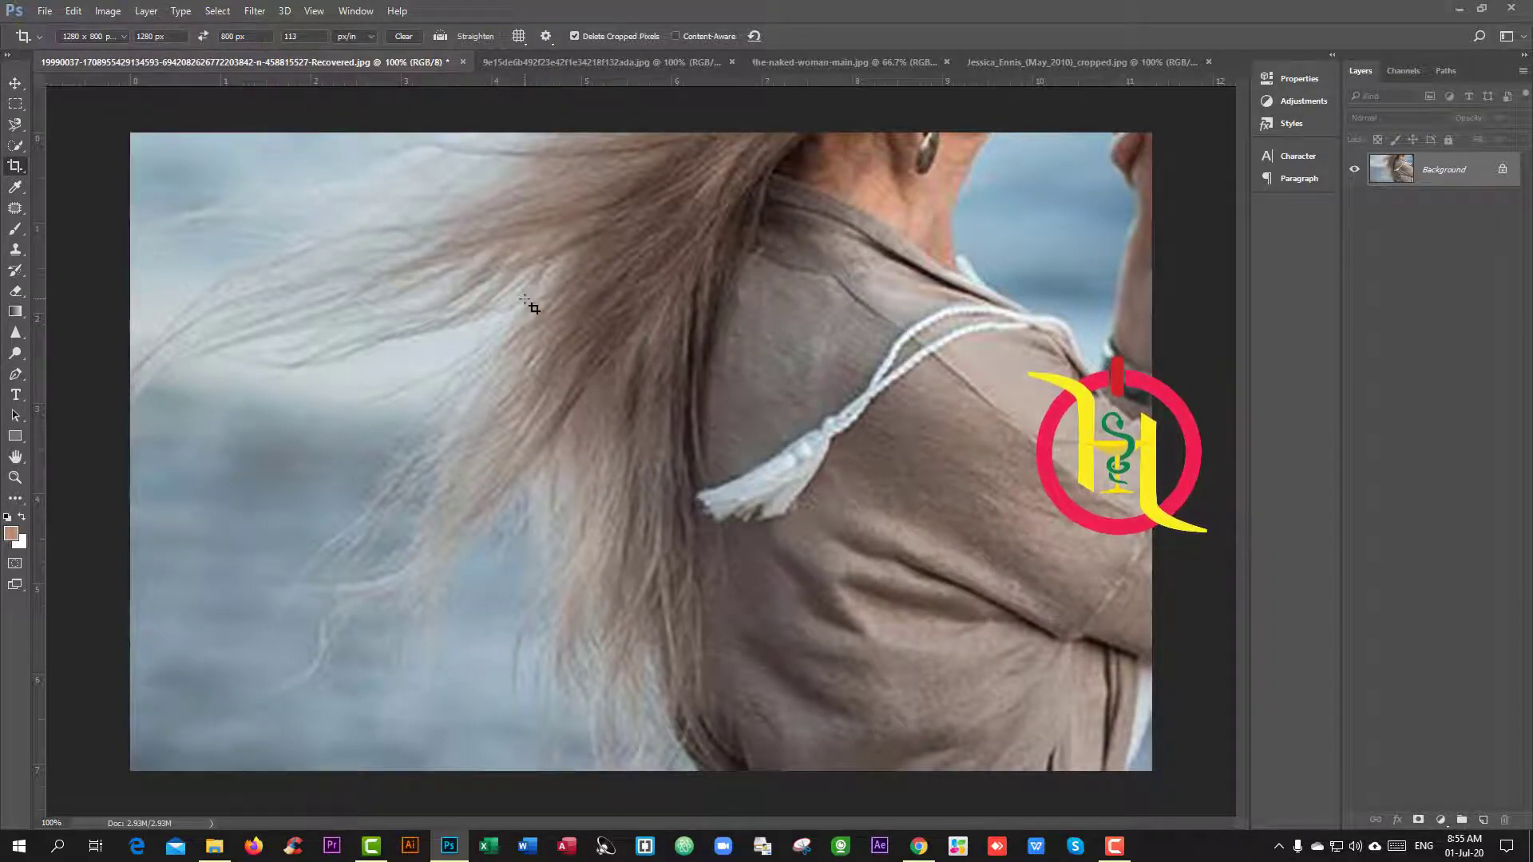
pyautogui.hotkey('ctrl', 'z')
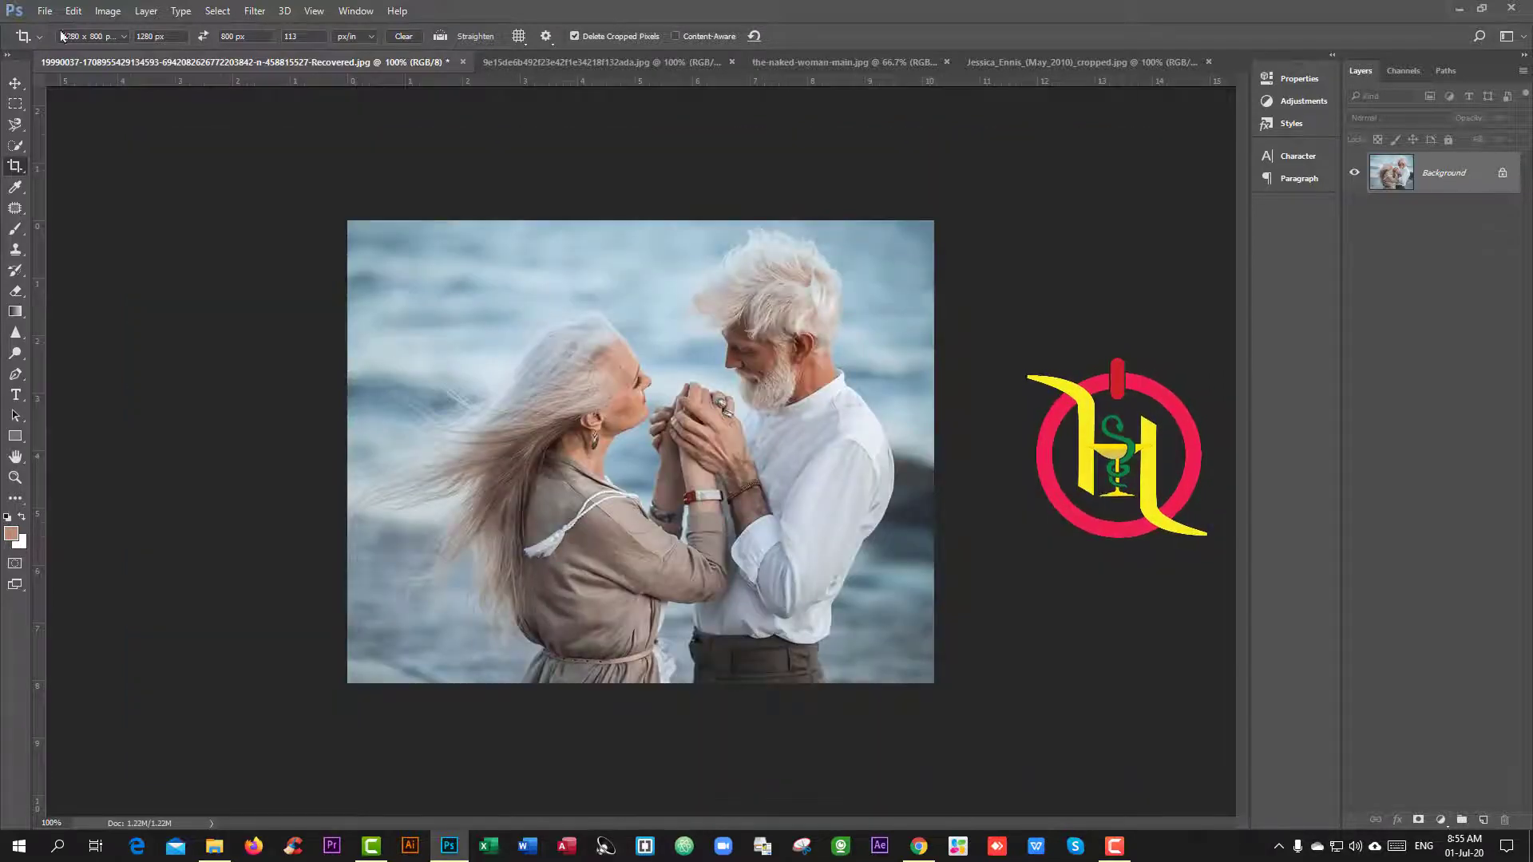
# Step: Switch to a plain Ratio crop, enter 1.6 by 1.9, then clear both ratio values
pyautogui.click(125, 37)
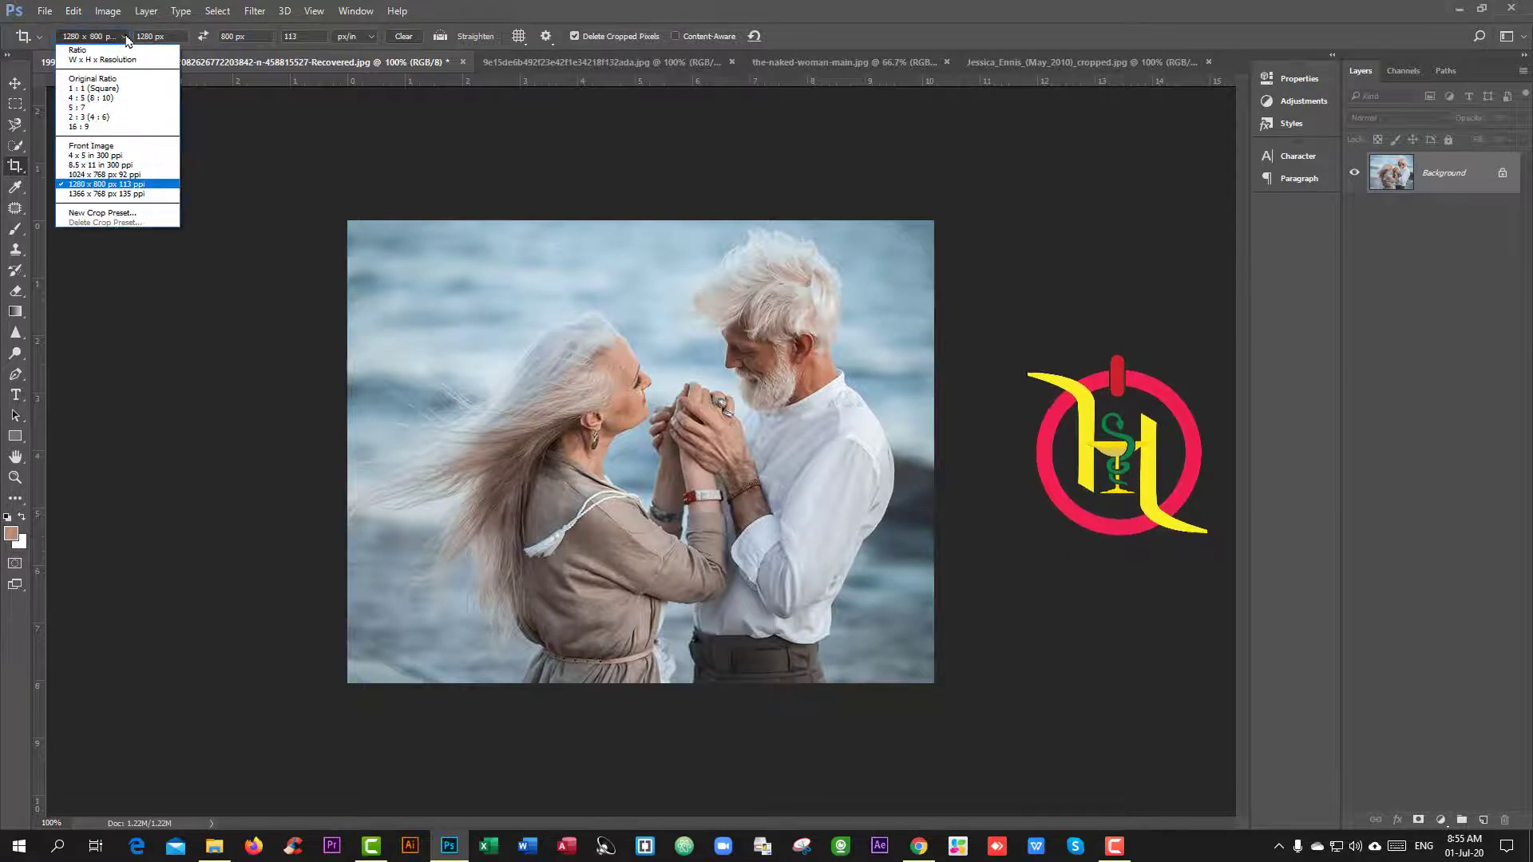
pyautogui.click(121, 51)
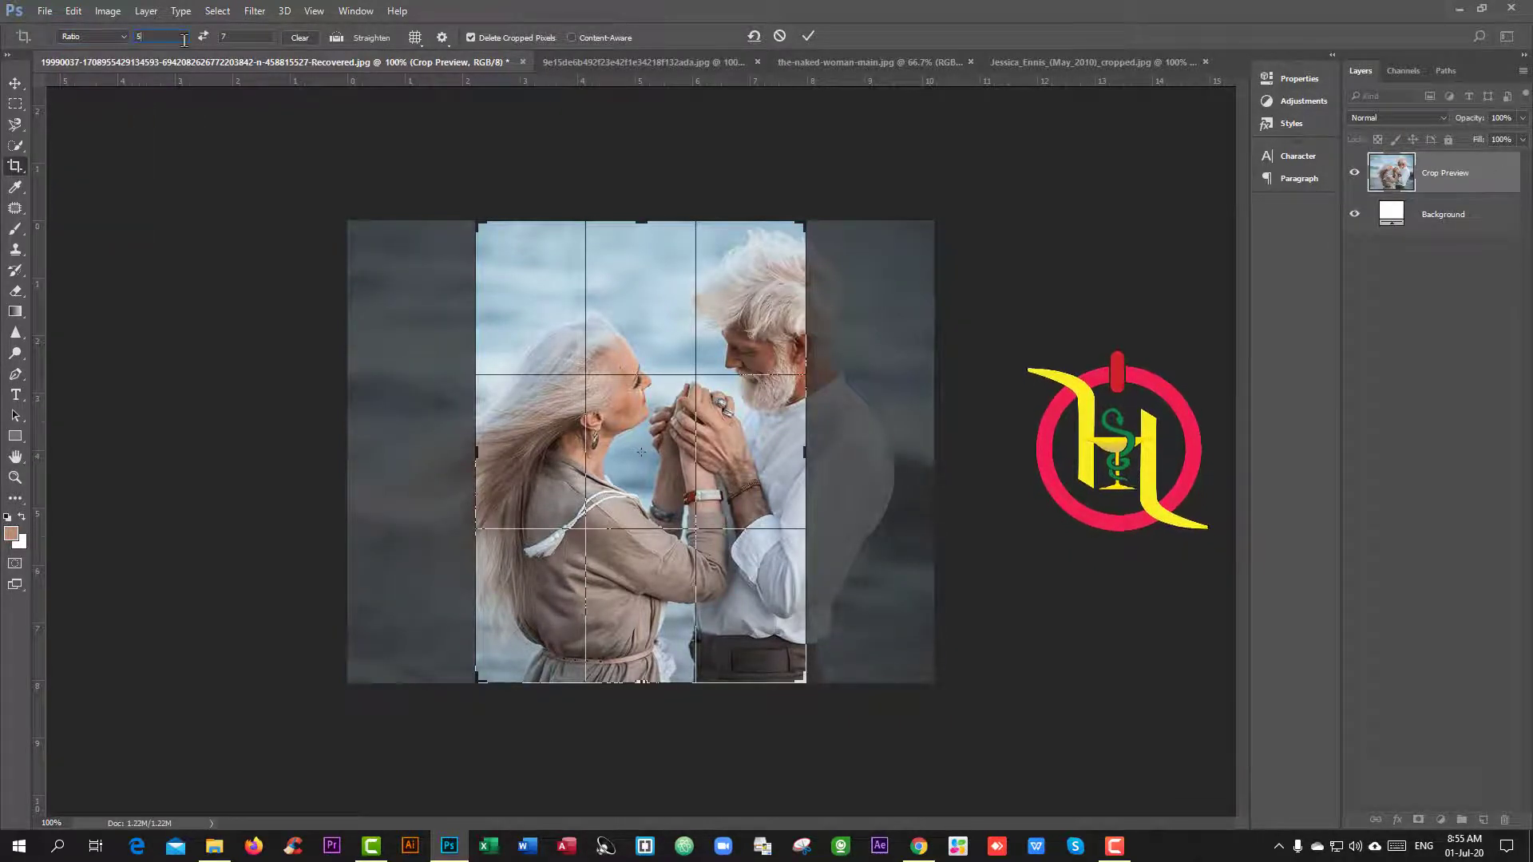
pyautogui.press('BackSpace')
pyautogui.write('1.')
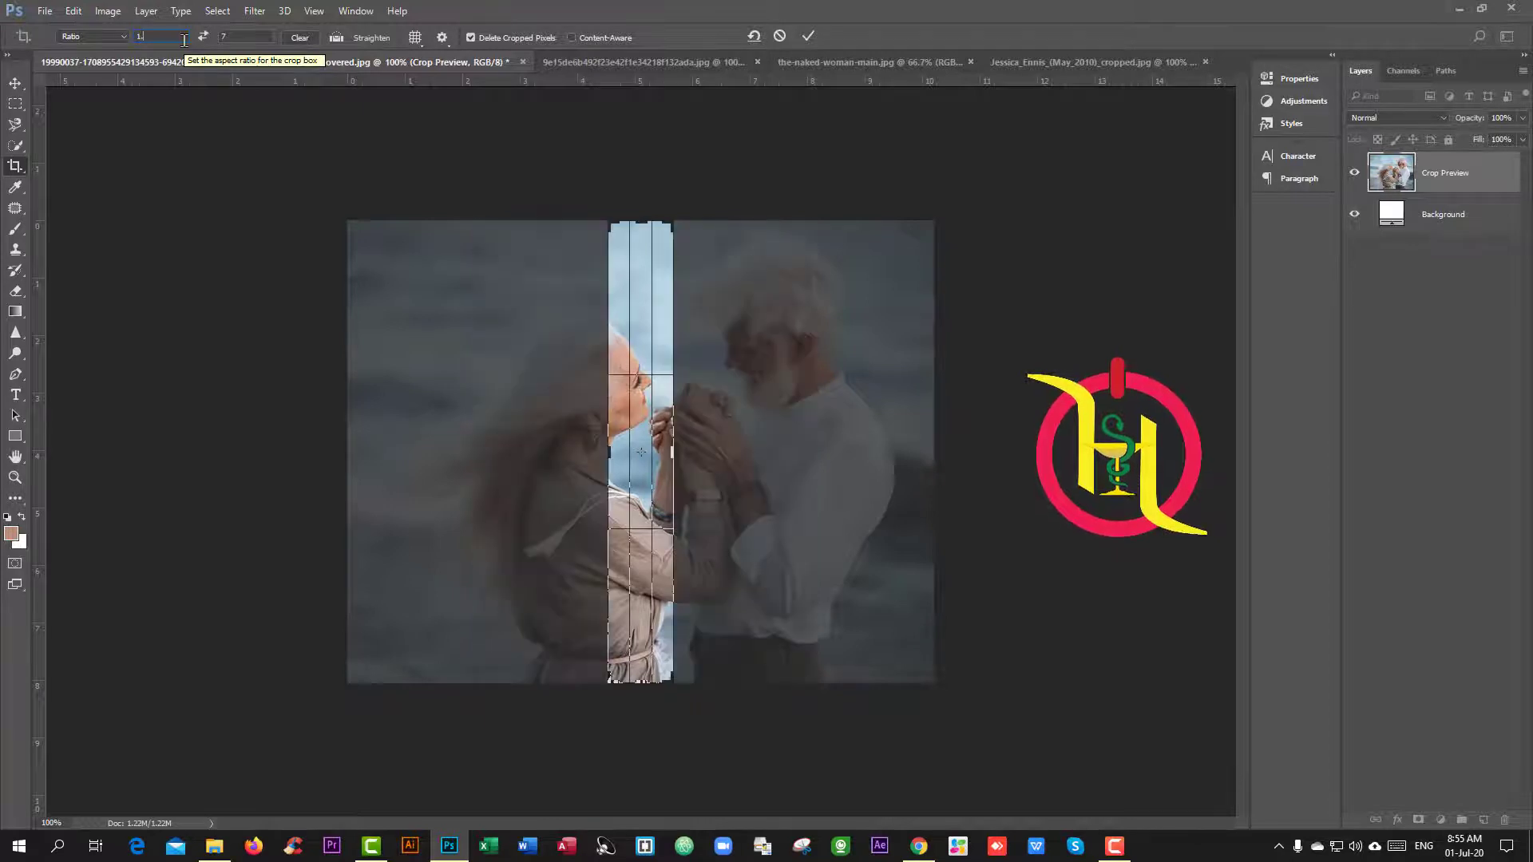
pyautogui.write('6')
pyautogui.press('Tab')
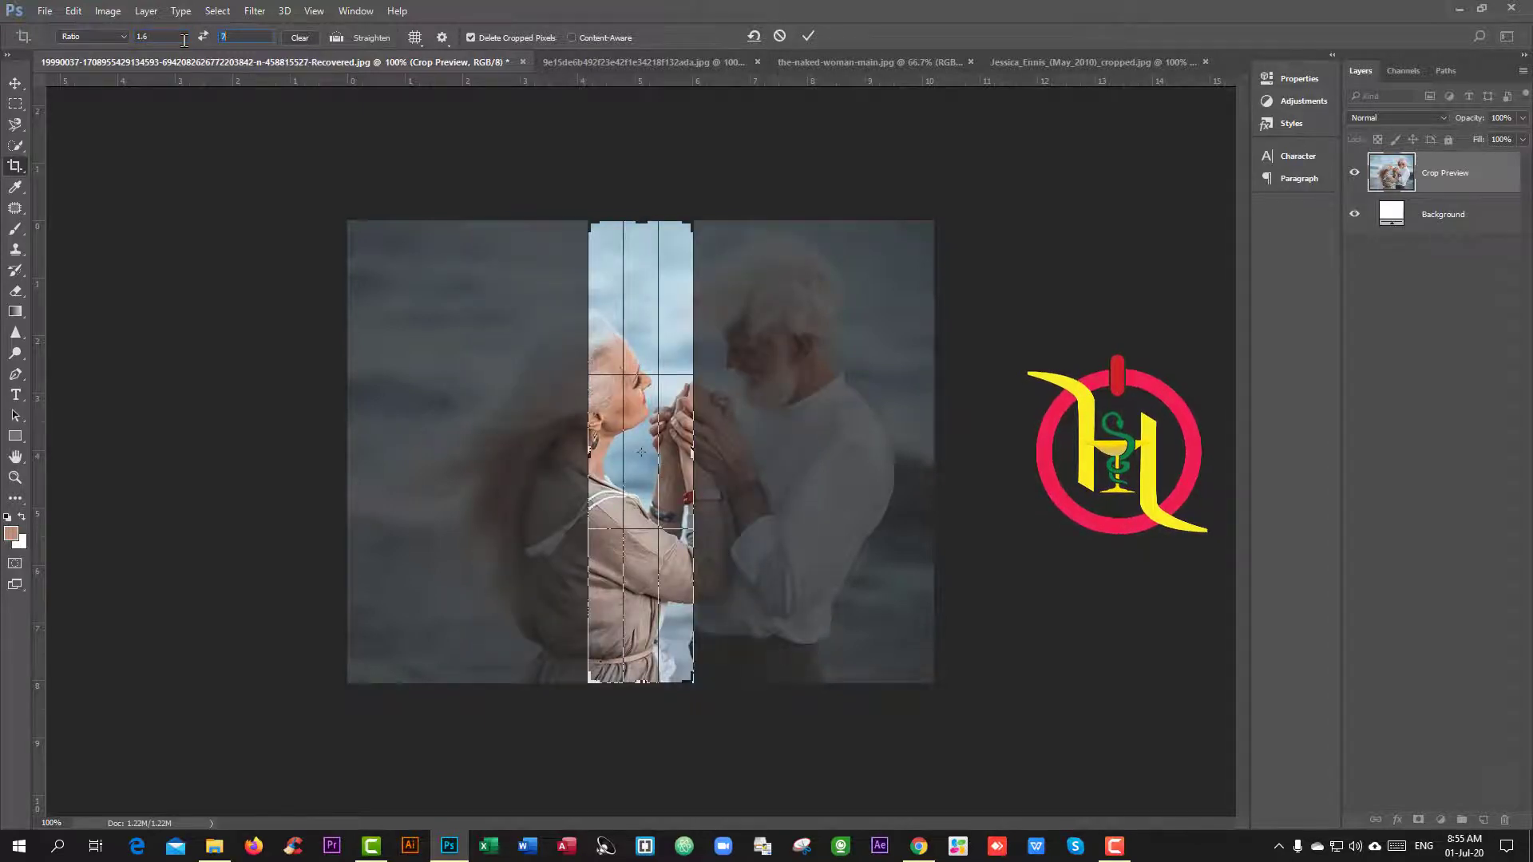
pyautogui.write('1')
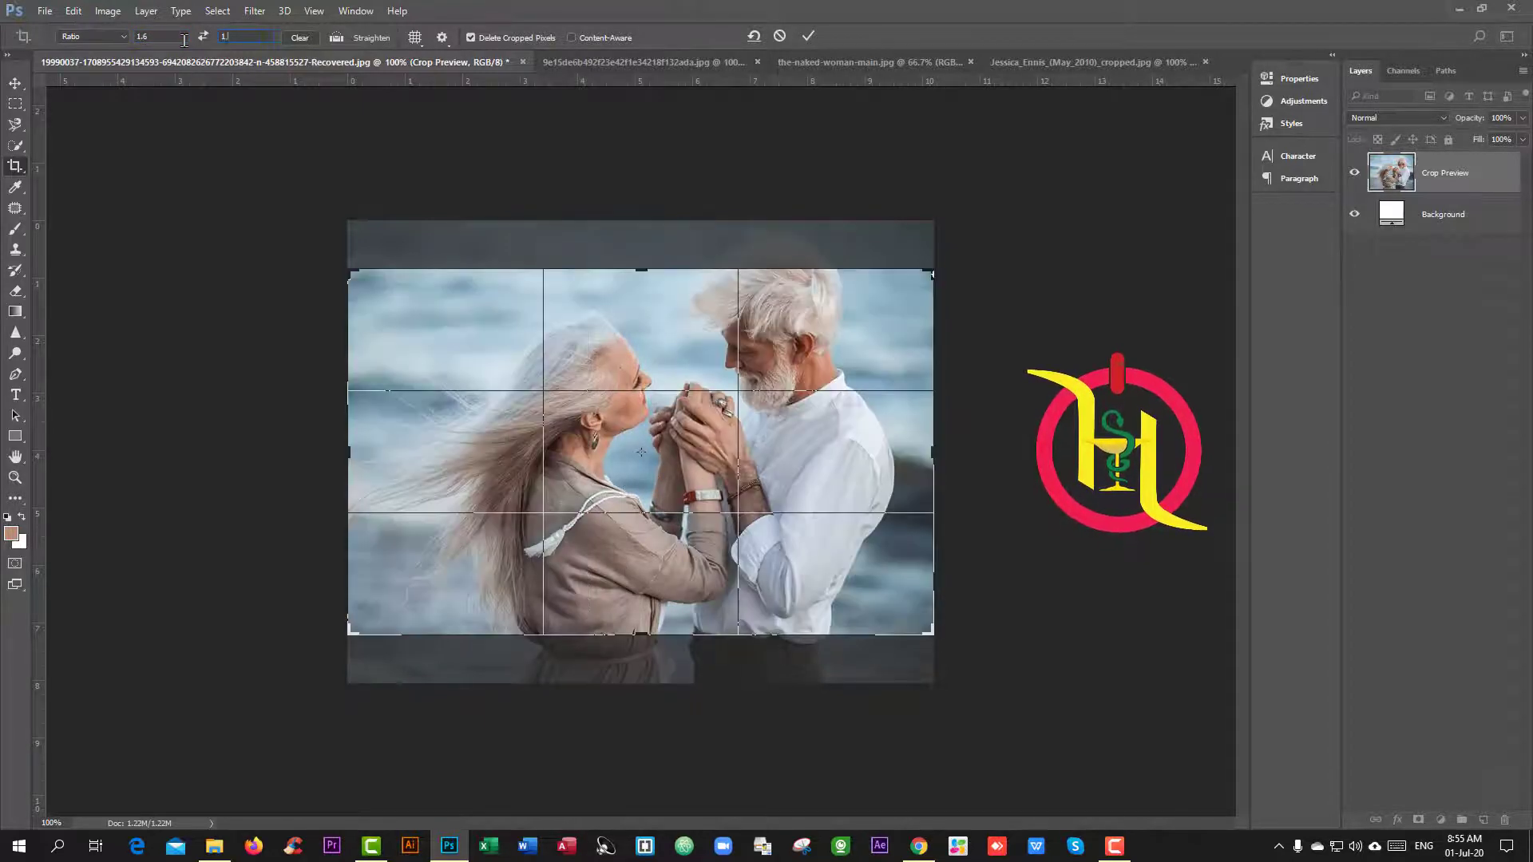
pyautogui.write('.9')
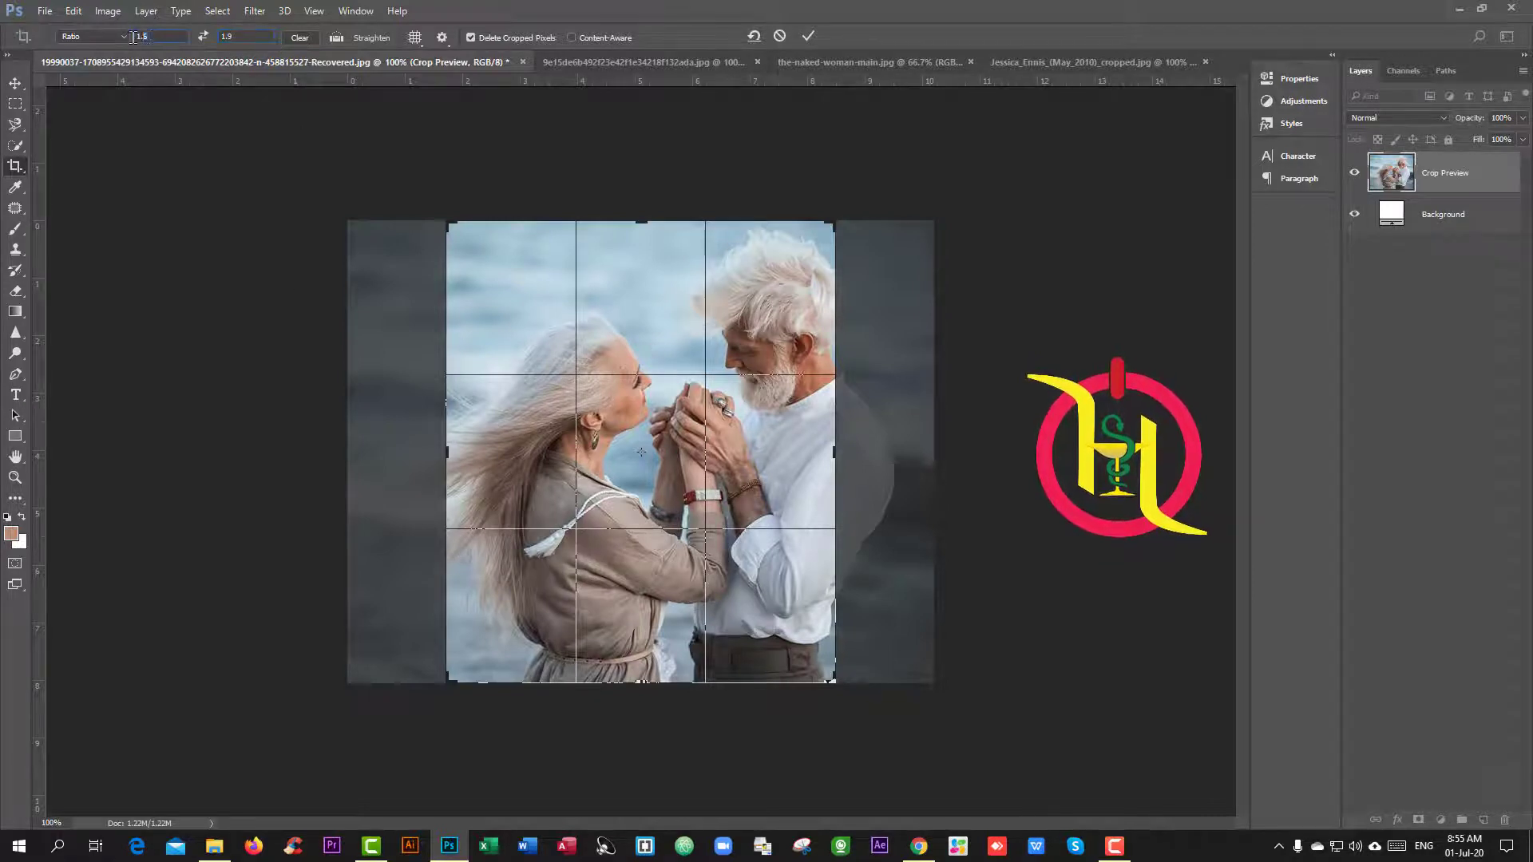
pyautogui.write('1.6')
pyautogui.doubleClick(260, 38)
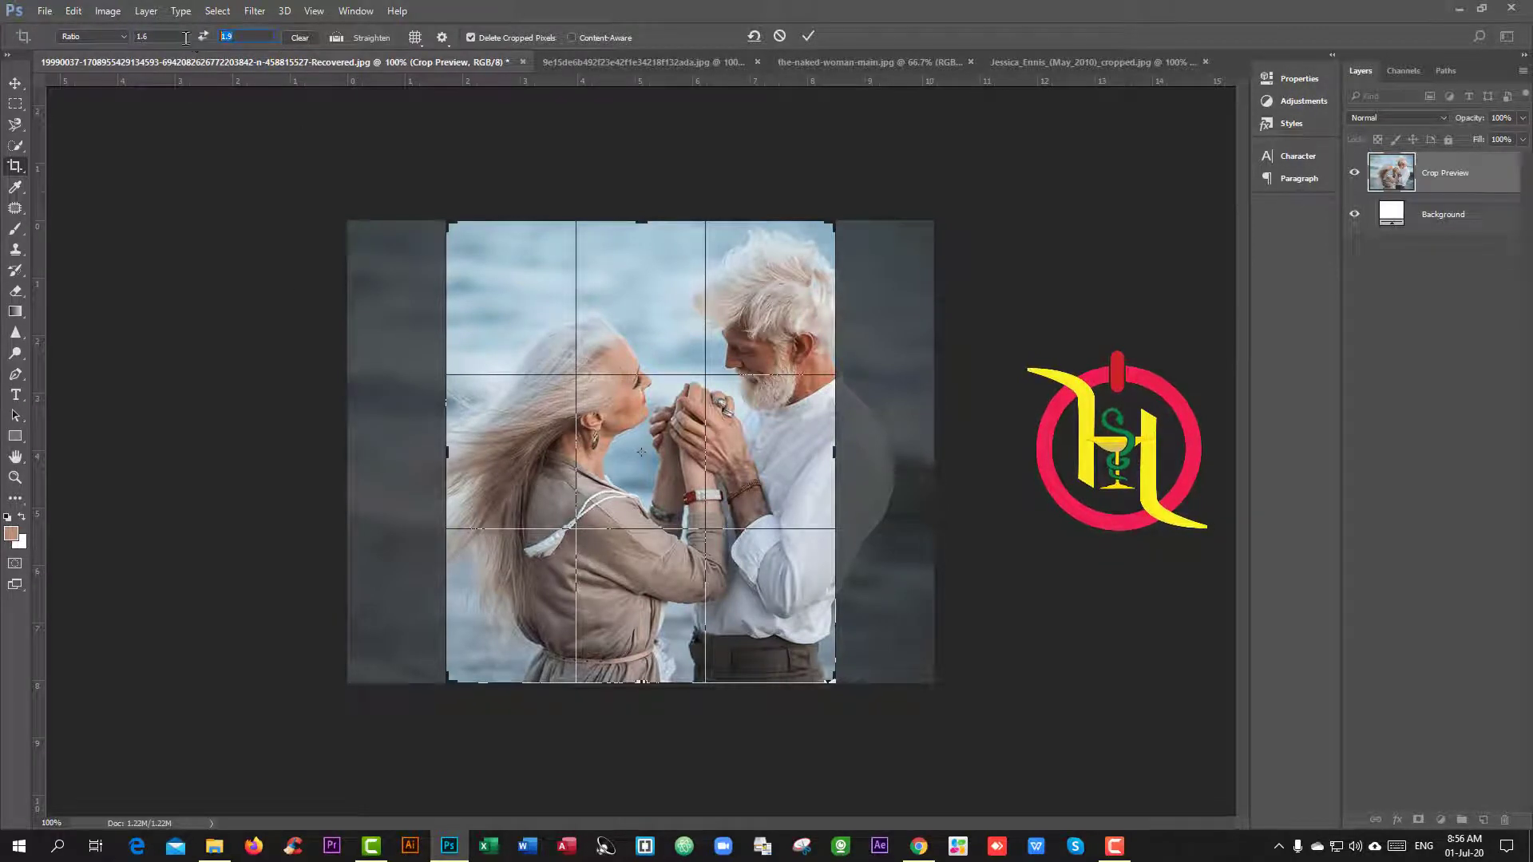
pyautogui.click(301, 38)
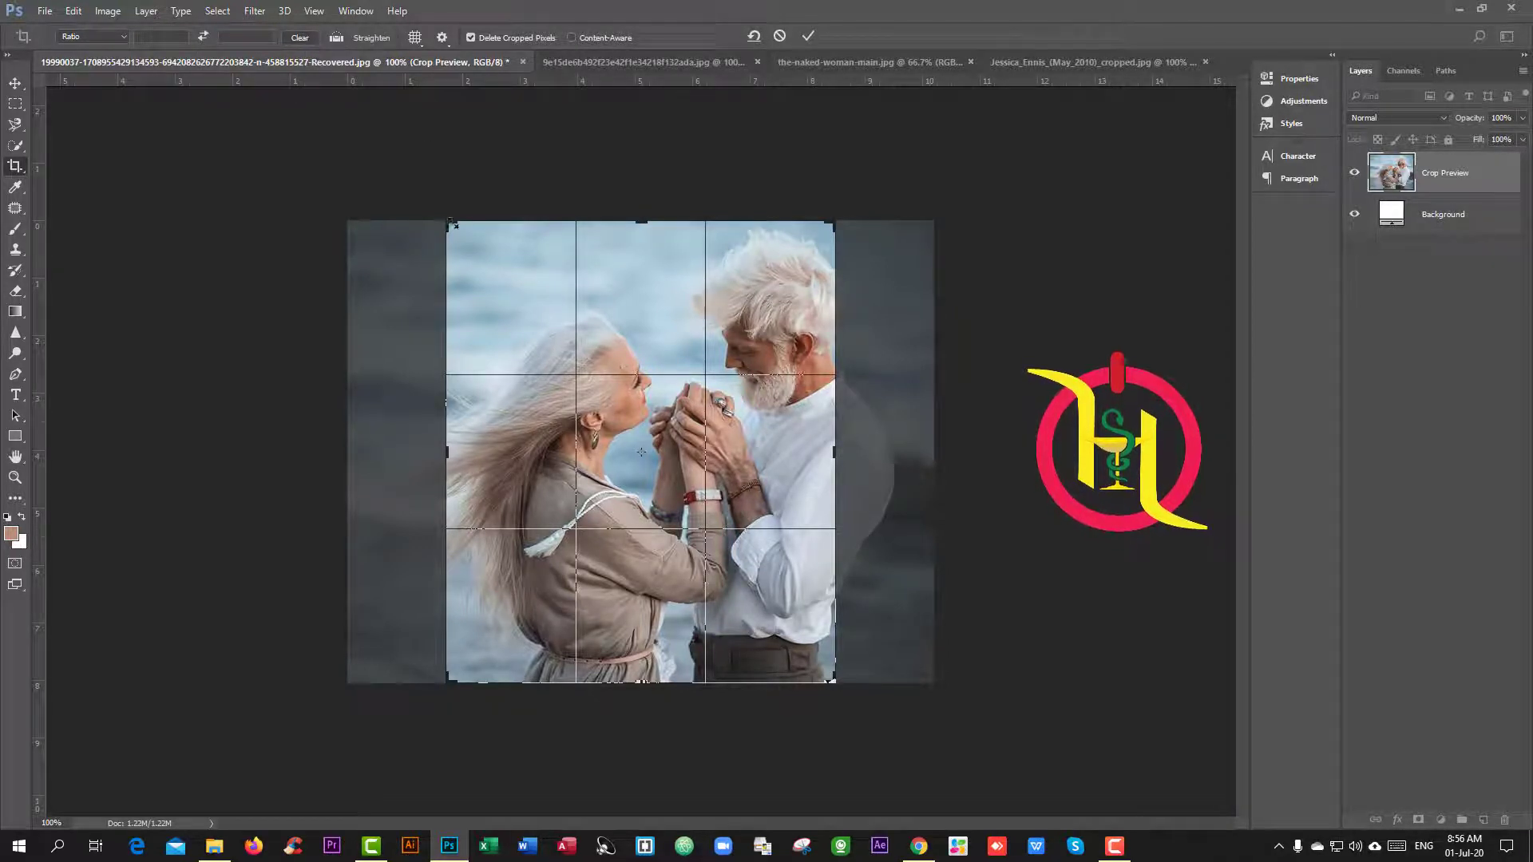
# Step: Tighten the crop's top, widen its right side, and slide the photo to frame faces and hands
pyautogui.moveTo(448, 223)
pyautogui.mouseDown()
pyautogui.moveTo(509, 238)
pyautogui.moveTo(429, 238)
pyautogui.mouseUp()
pyautogui.moveTo(633, 251); pyautogui.dragTo(635, 323)
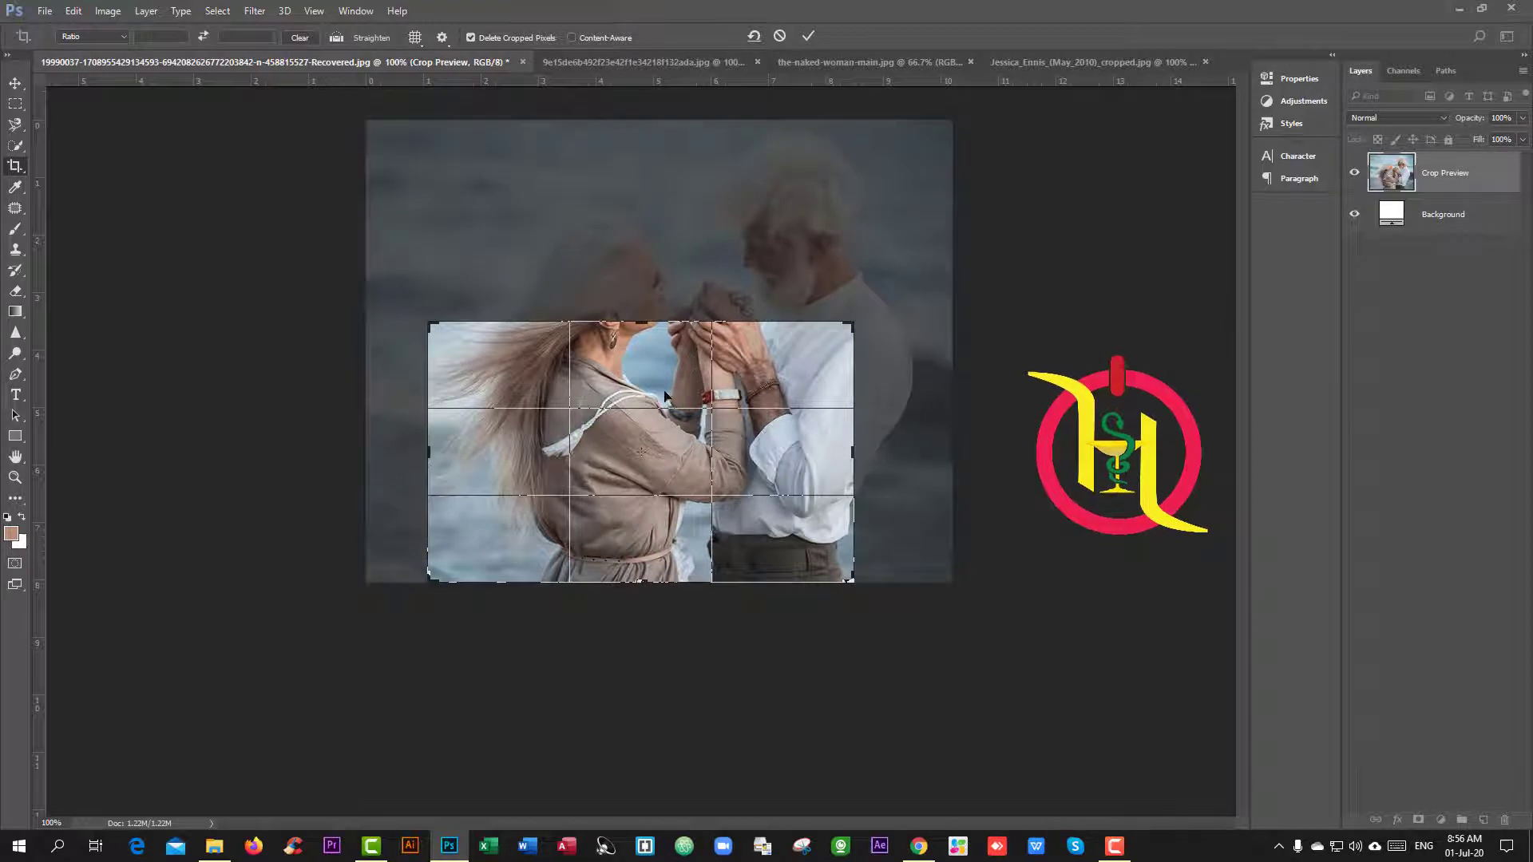
pyautogui.moveTo(861, 465); pyautogui.dragTo(893, 460)
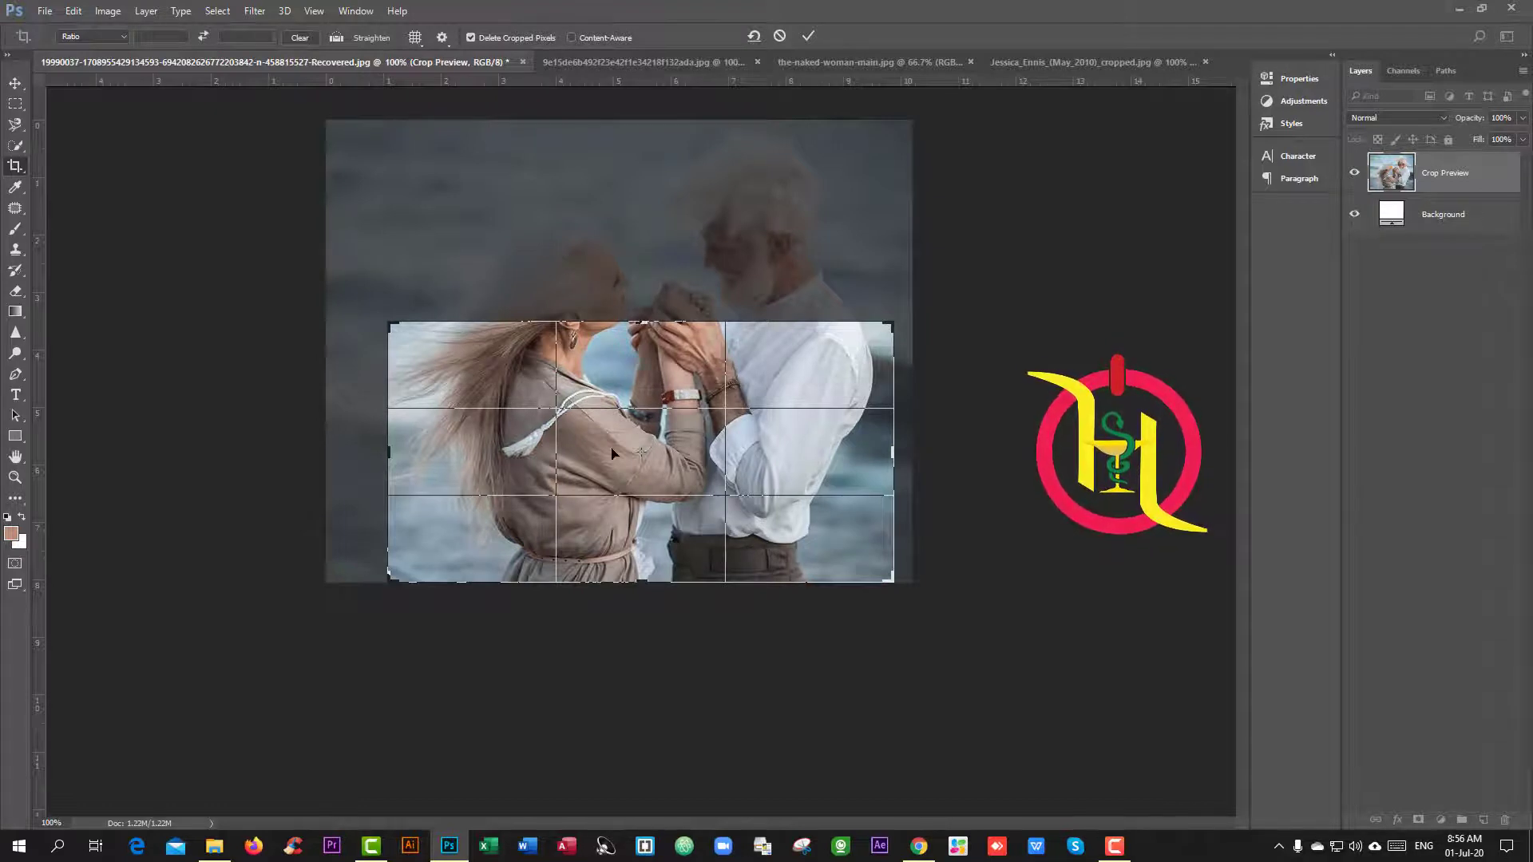
pyautogui.moveTo(606, 445)
pyautogui.mouseDown()
pyautogui.moveTo(609, 553)
pyautogui.moveTo(641, 515)
pyautogui.moveTo(796, 583)
pyautogui.moveTo(726, 567)
pyautogui.moveTo(597, 642)
pyautogui.mouseUp()
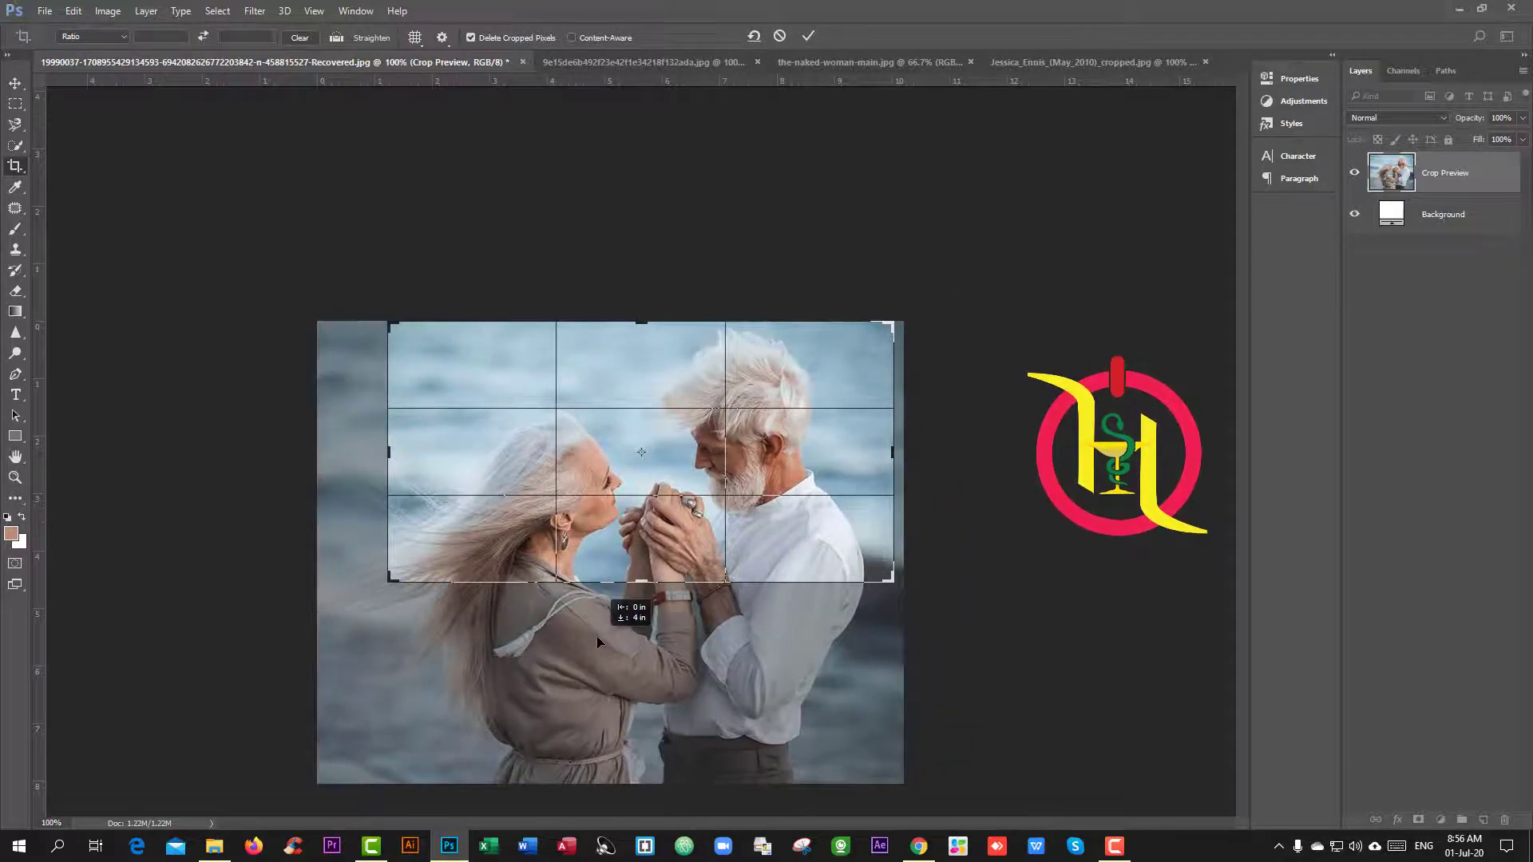
pyautogui.moveTo(597, 642); pyautogui.dragTo(597, 634)
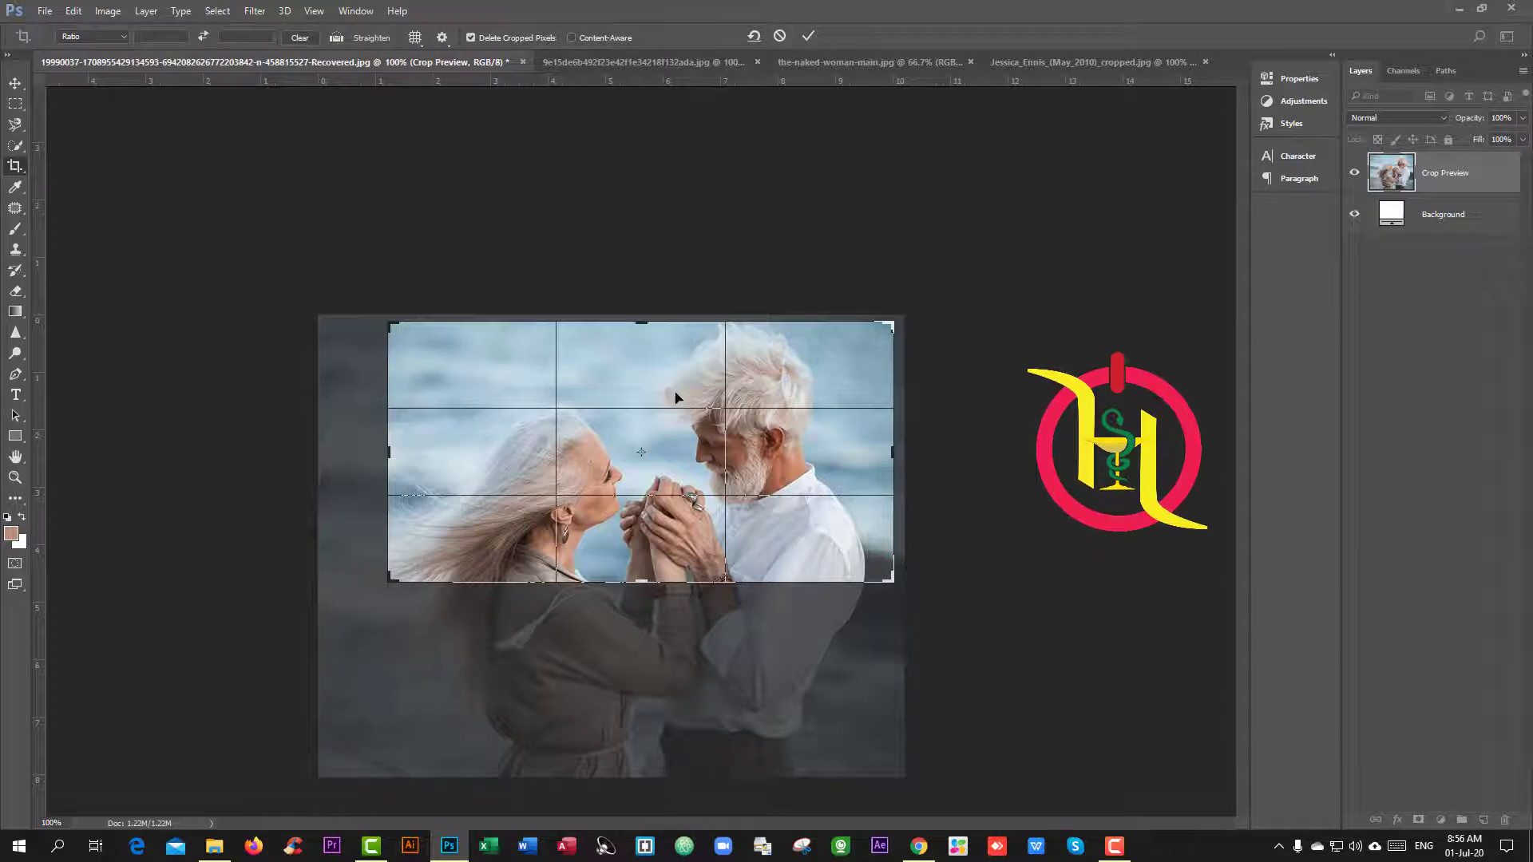
# Step: Move the crop over the couple's faces, recentre the photo beneath it, and commit
pyautogui.press('Escape')
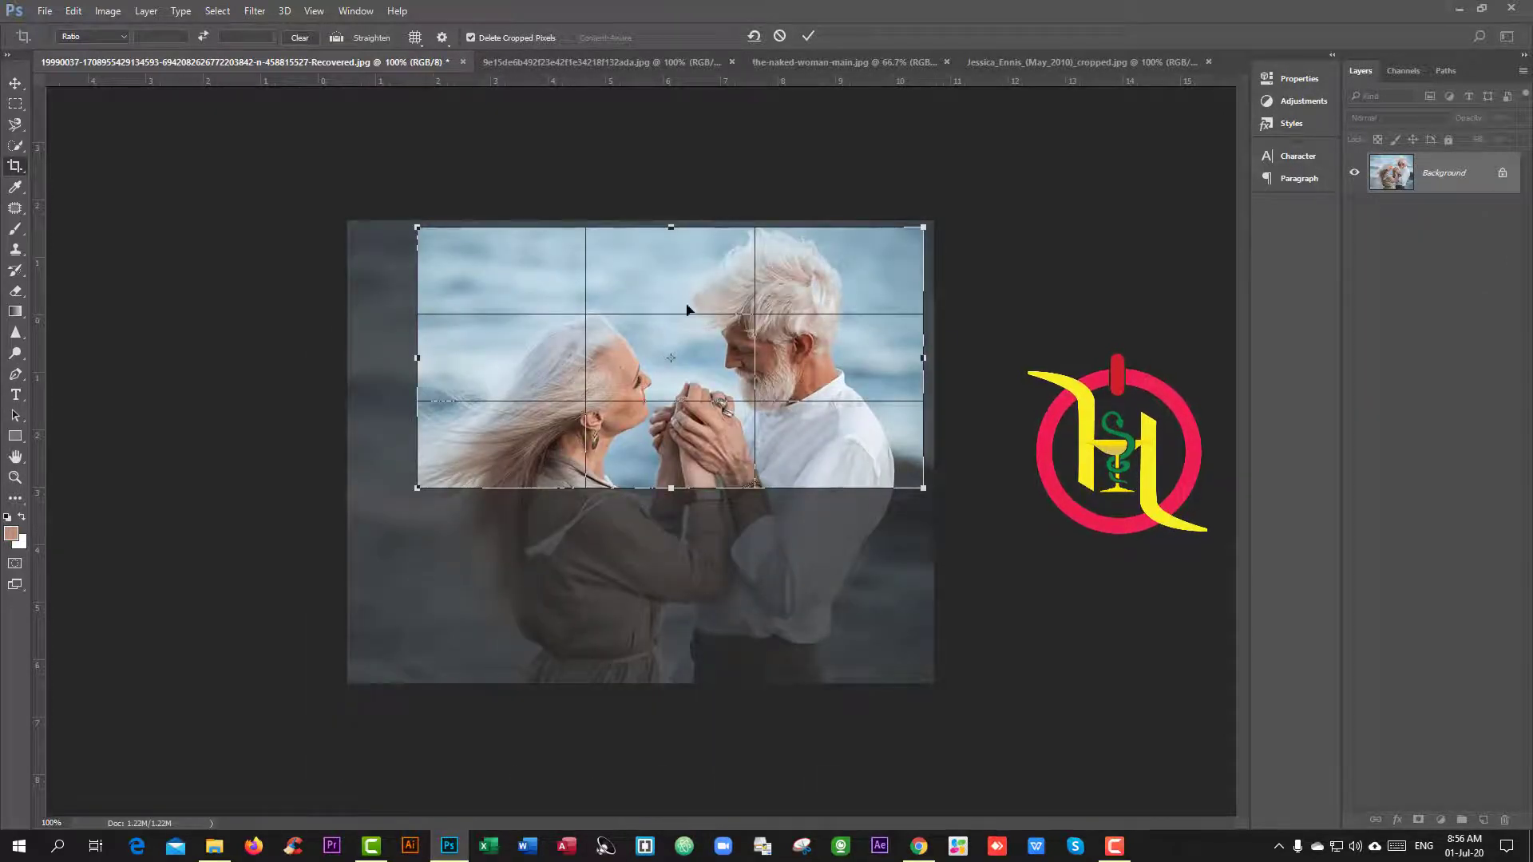
pyautogui.moveTo(710, 347)
pyautogui.mouseDown()
pyautogui.moveTo(630, 390)
pyautogui.moveTo(693, 476)
pyautogui.moveTo(710, 403)
pyautogui.mouseUp()
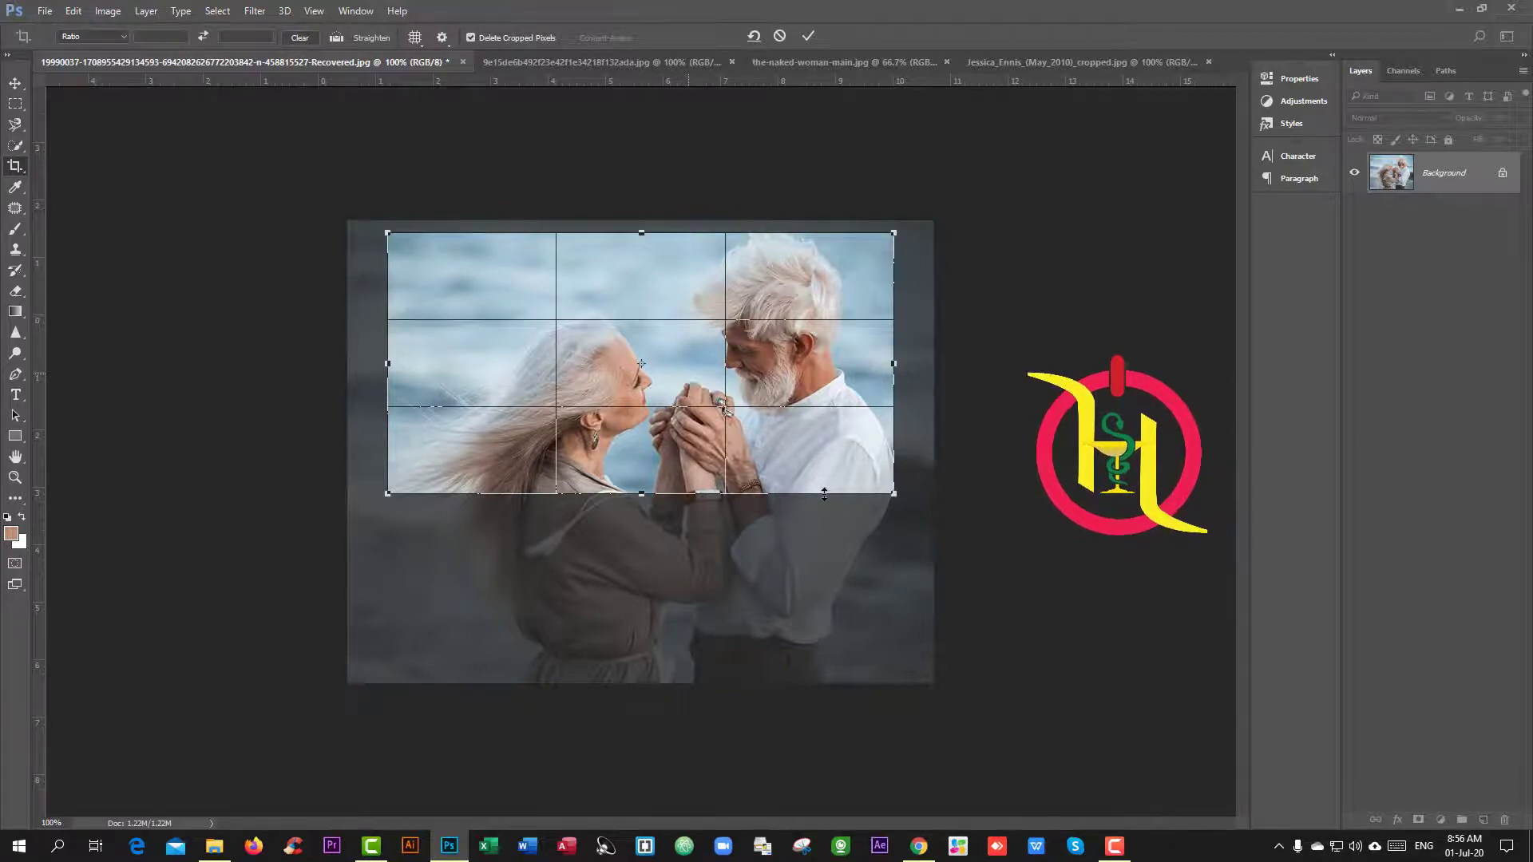
pyautogui.moveTo(618, 375)
pyautogui.mouseDown()
pyautogui.moveTo(652, 375)
pyautogui.moveTo(663, 441)
pyautogui.mouseUp()
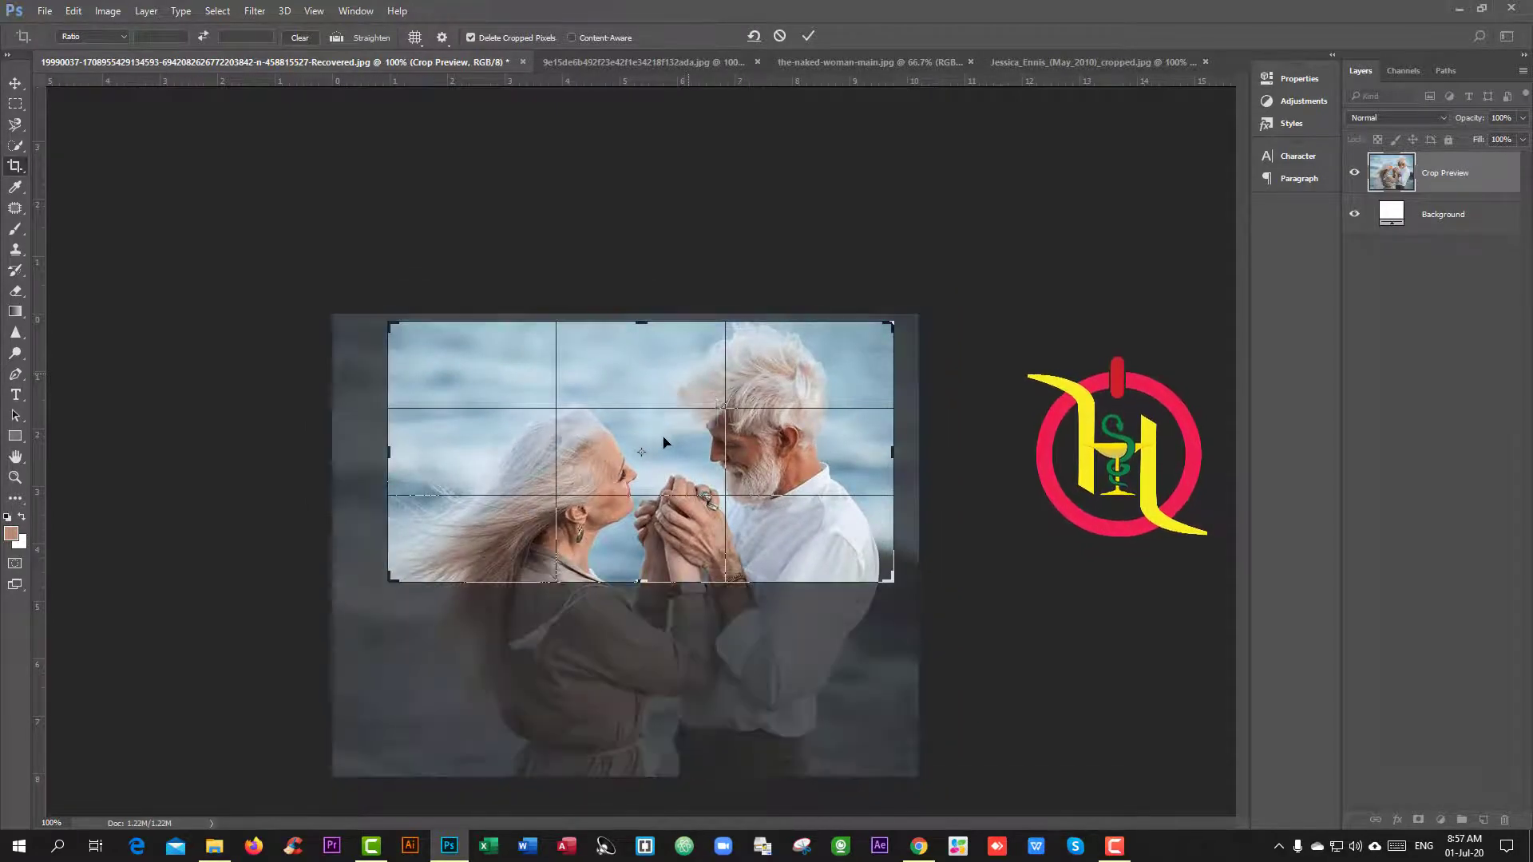
pyautogui.click(808, 36)
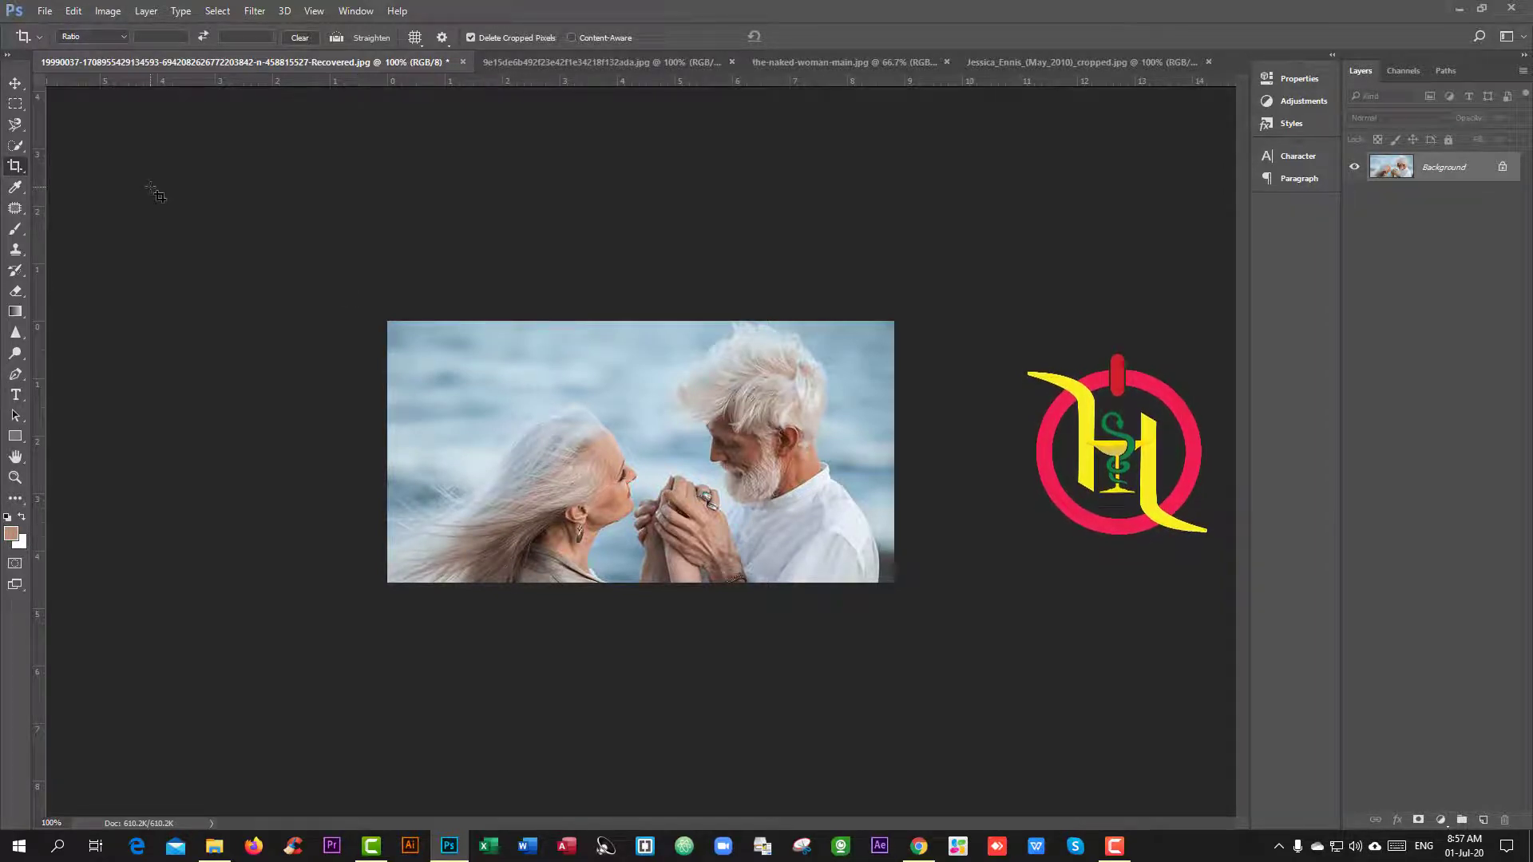
# Step: Undo the crop and recrop the full photo at a rotated angle so the couple tilts
pyautogui.hotkey('ctrl', 'z')
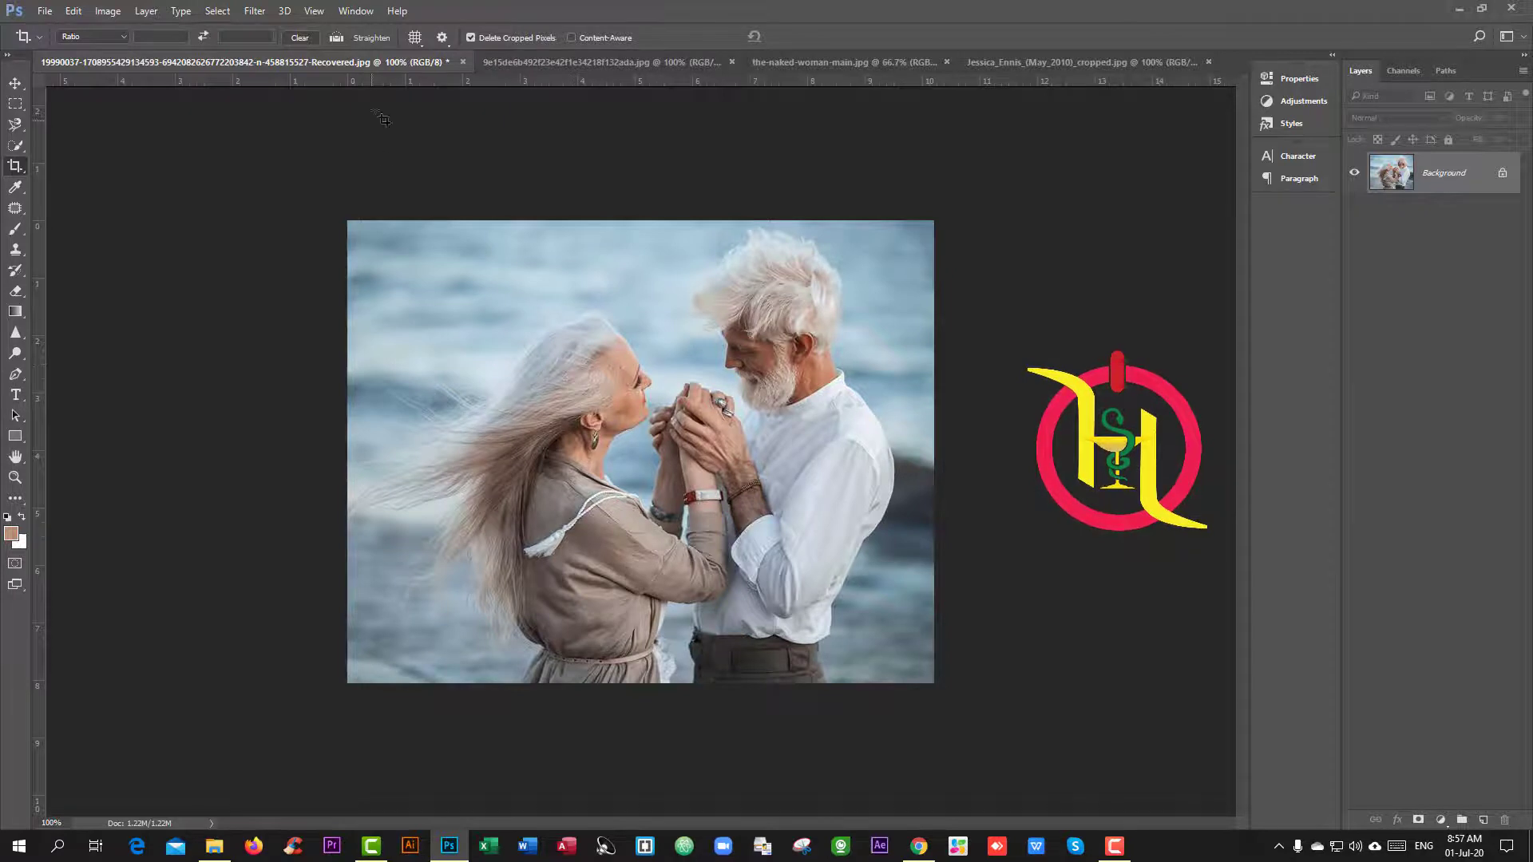
pyautogui.click(22, 165)
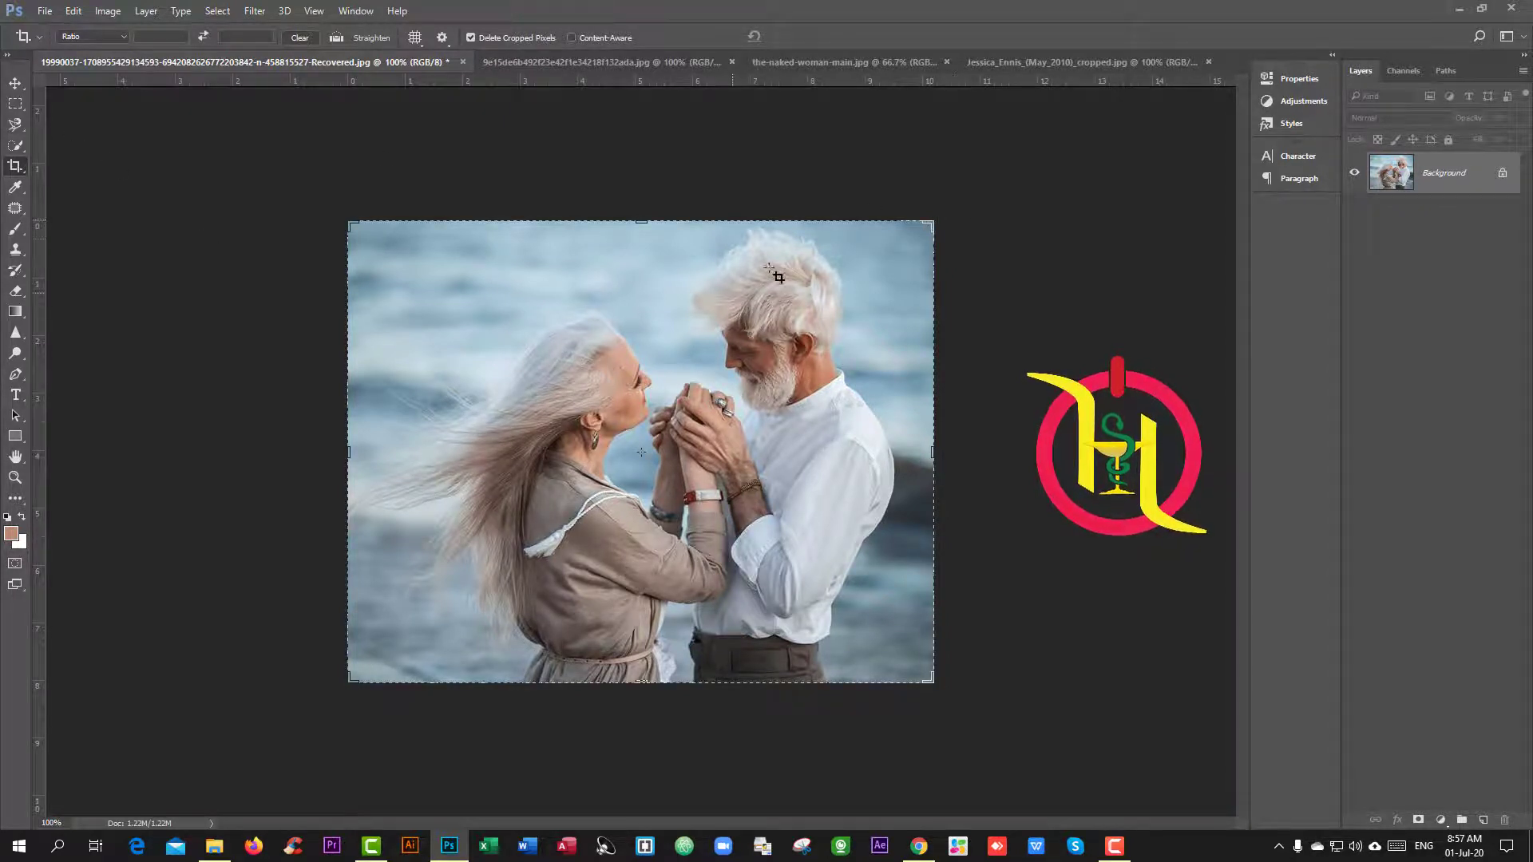
pyautogui.moveTo(948, 211); pyautogui.dragTo(975, 295)
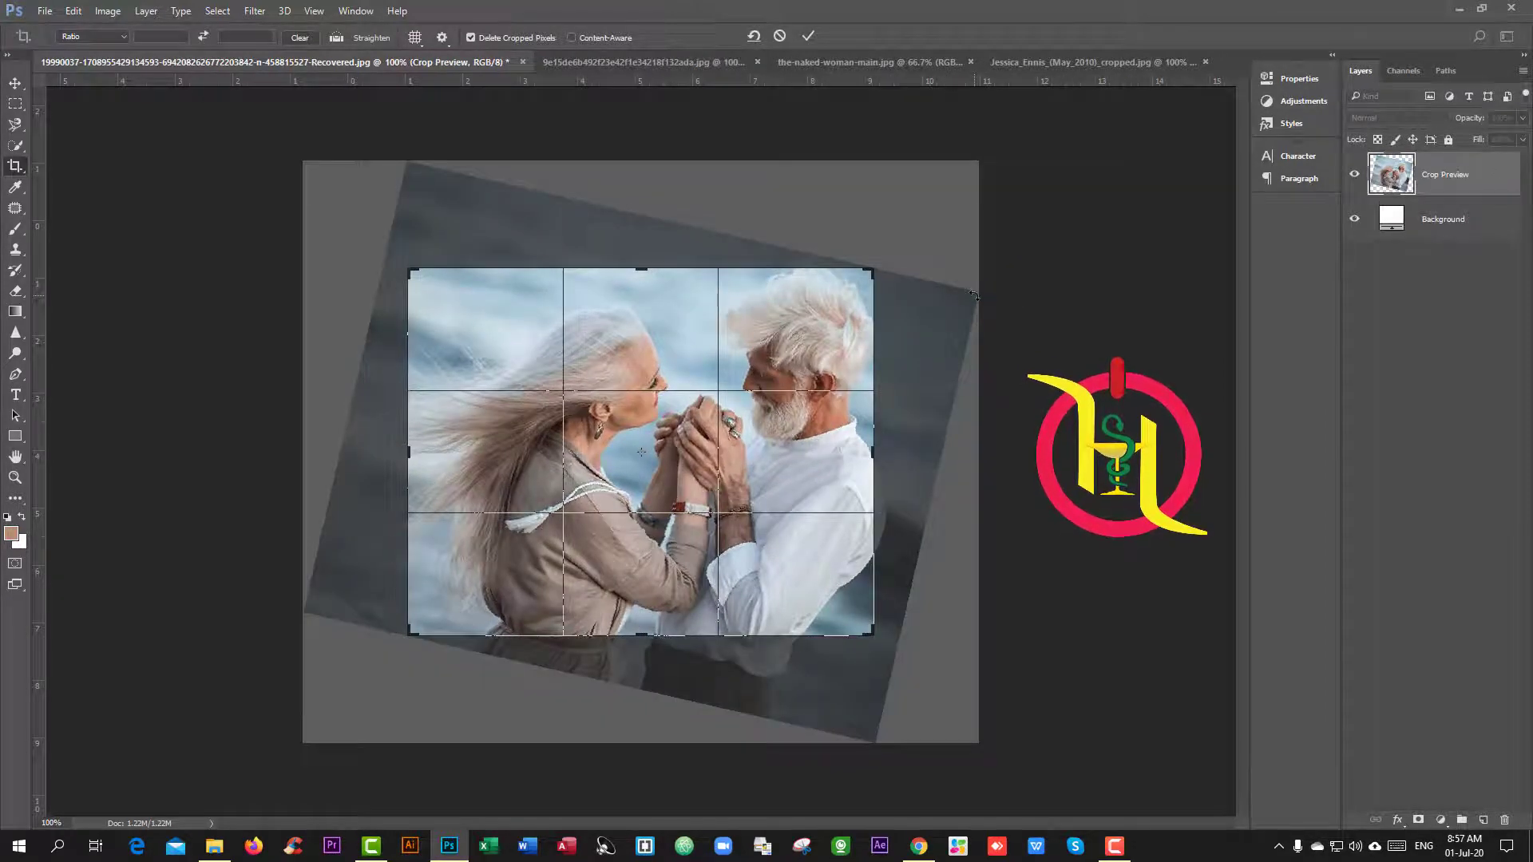
pyautogui.click(807, 36)
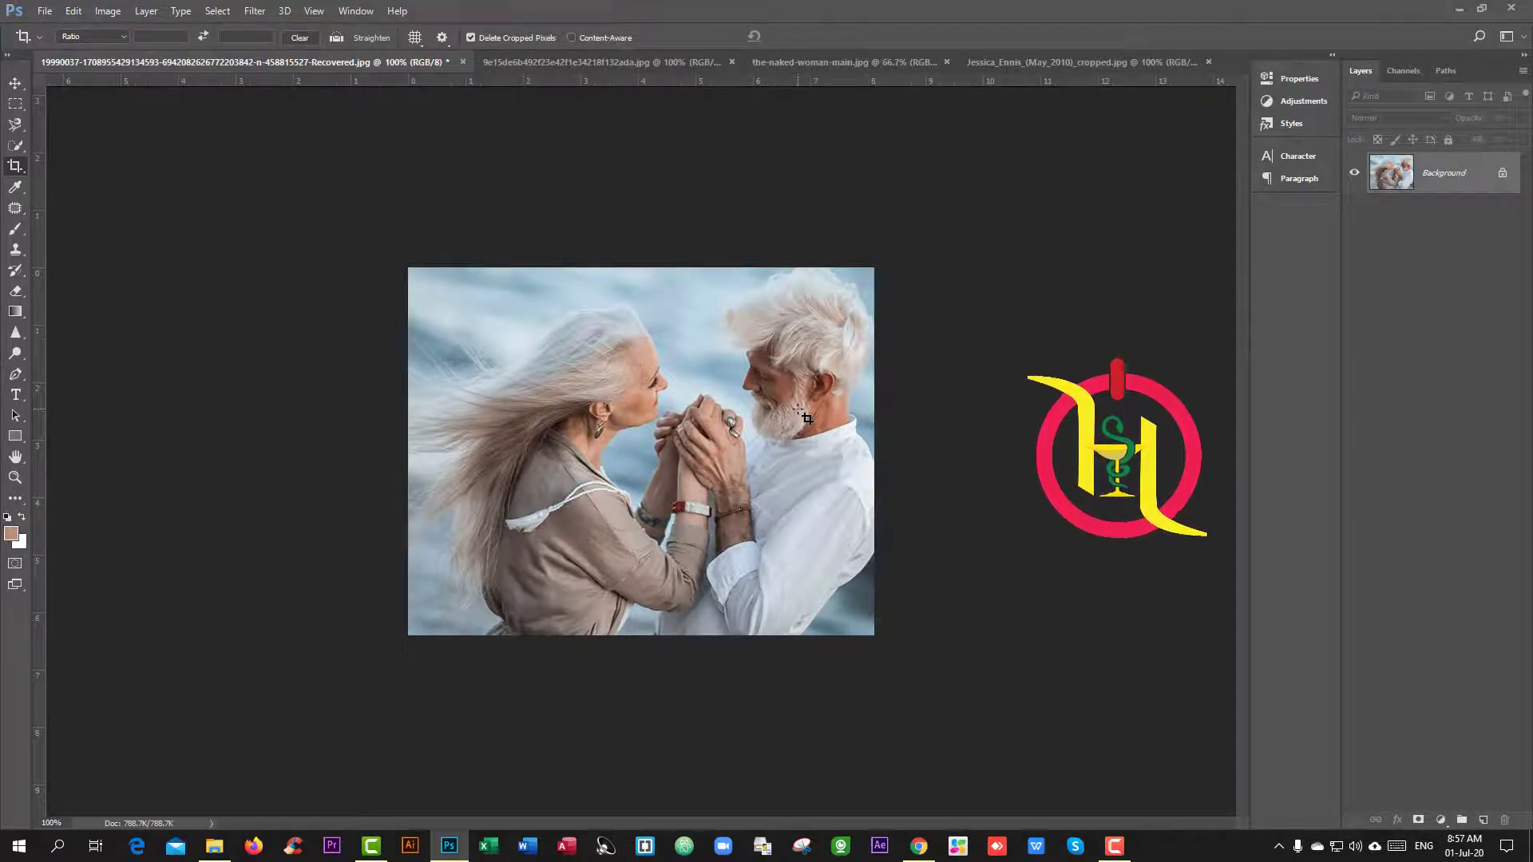
# Step: Apply a crop rotated about 11°, then undo it back to the full upright photo
pyautogui.hotkey('ctrl', 'z')
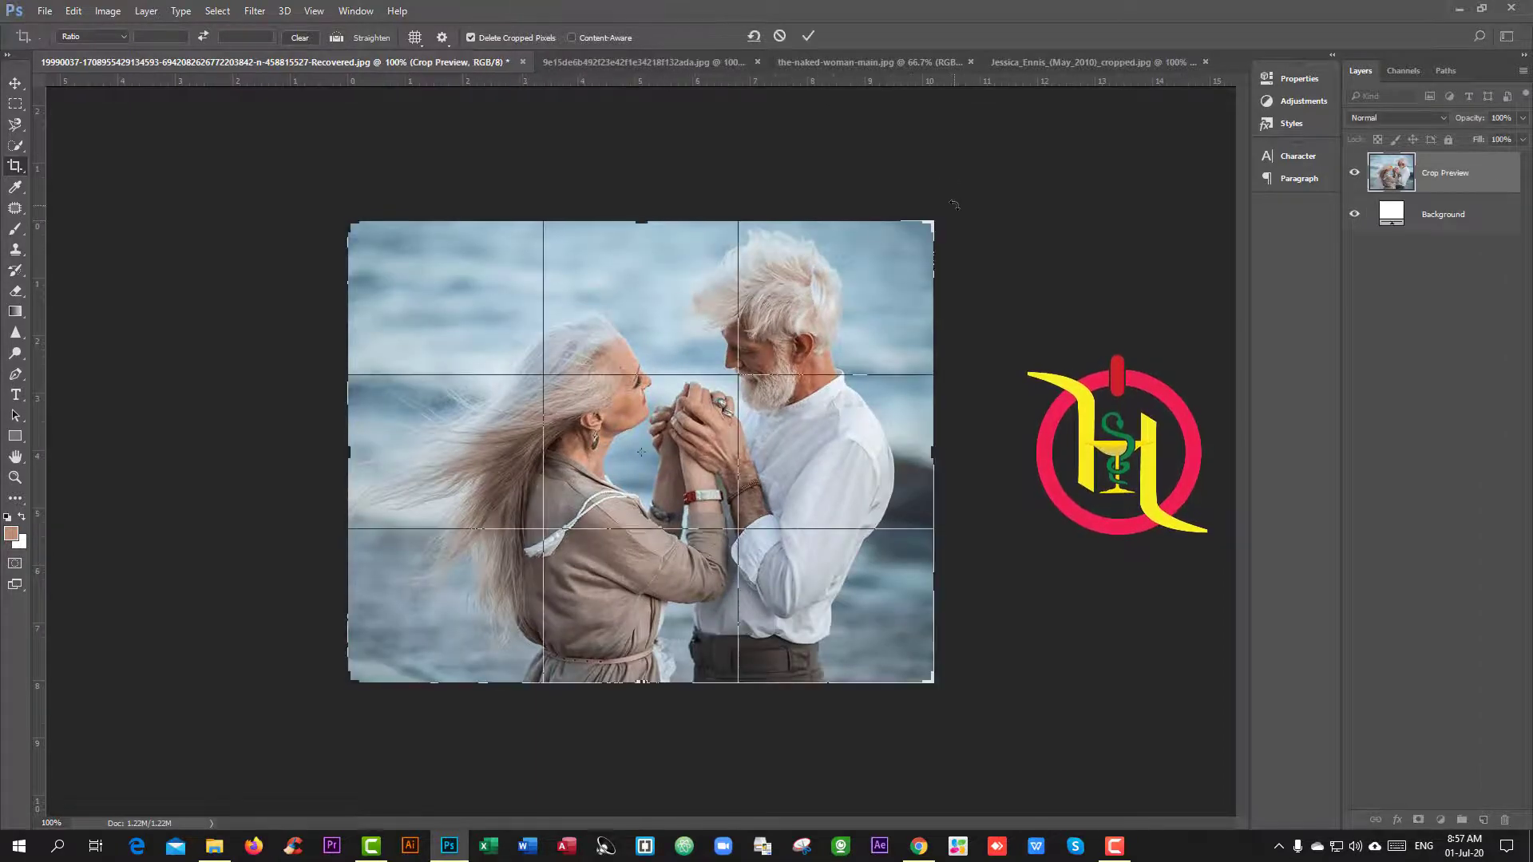
pyautogui.moveTo(950, 182); pyautogui.dragTo(990, 274)
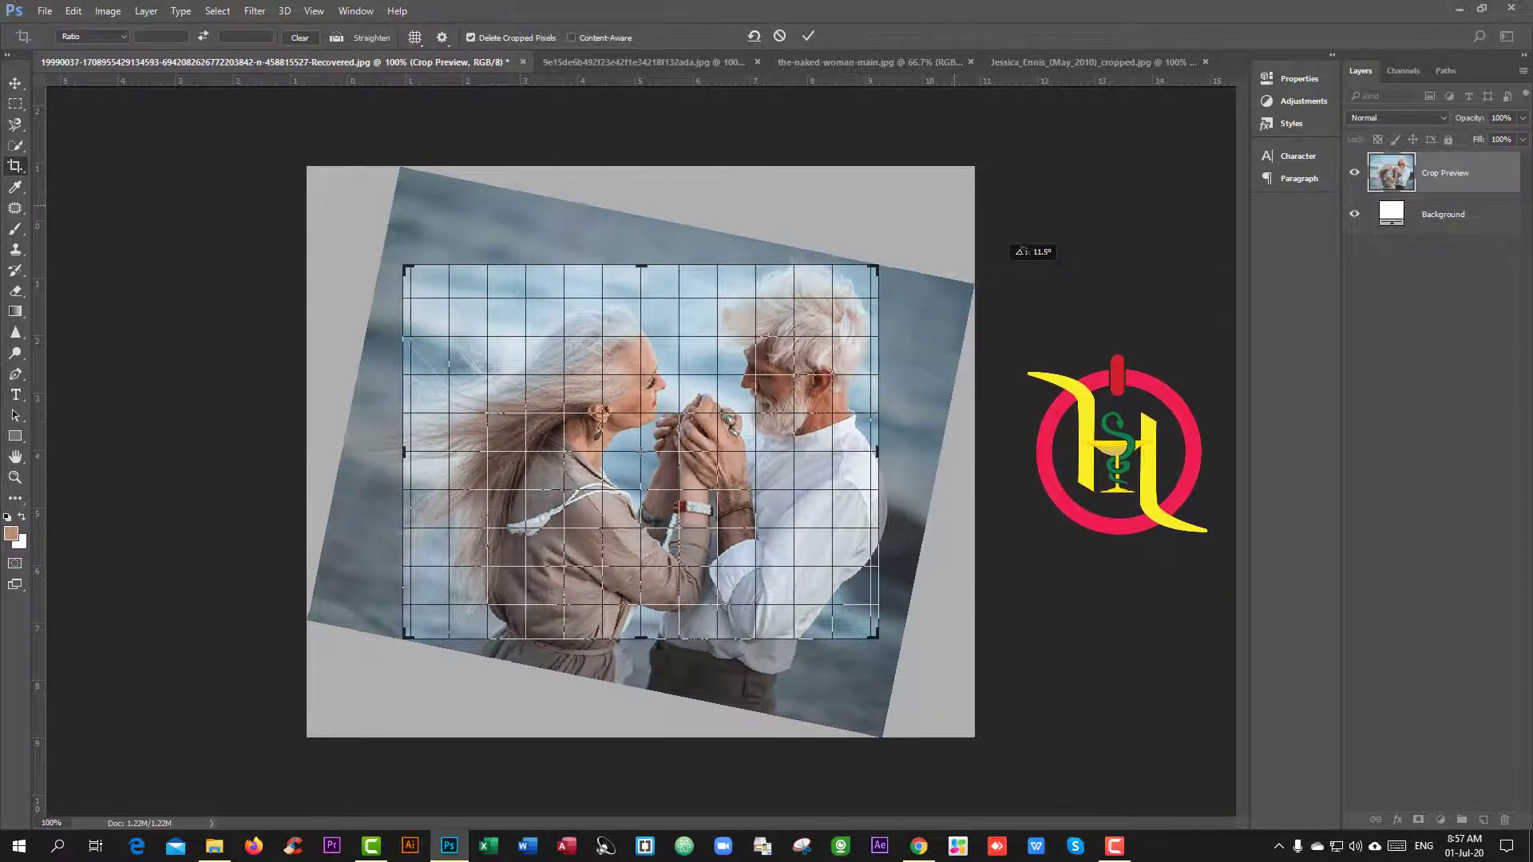
pyautogui.moveTo(991, 274)
pyautogui.mouseDown()
pyautogui.moveTo(988, 287)
pyautogui.moveTo(1021, 275)
pyautogui.mouseUp()
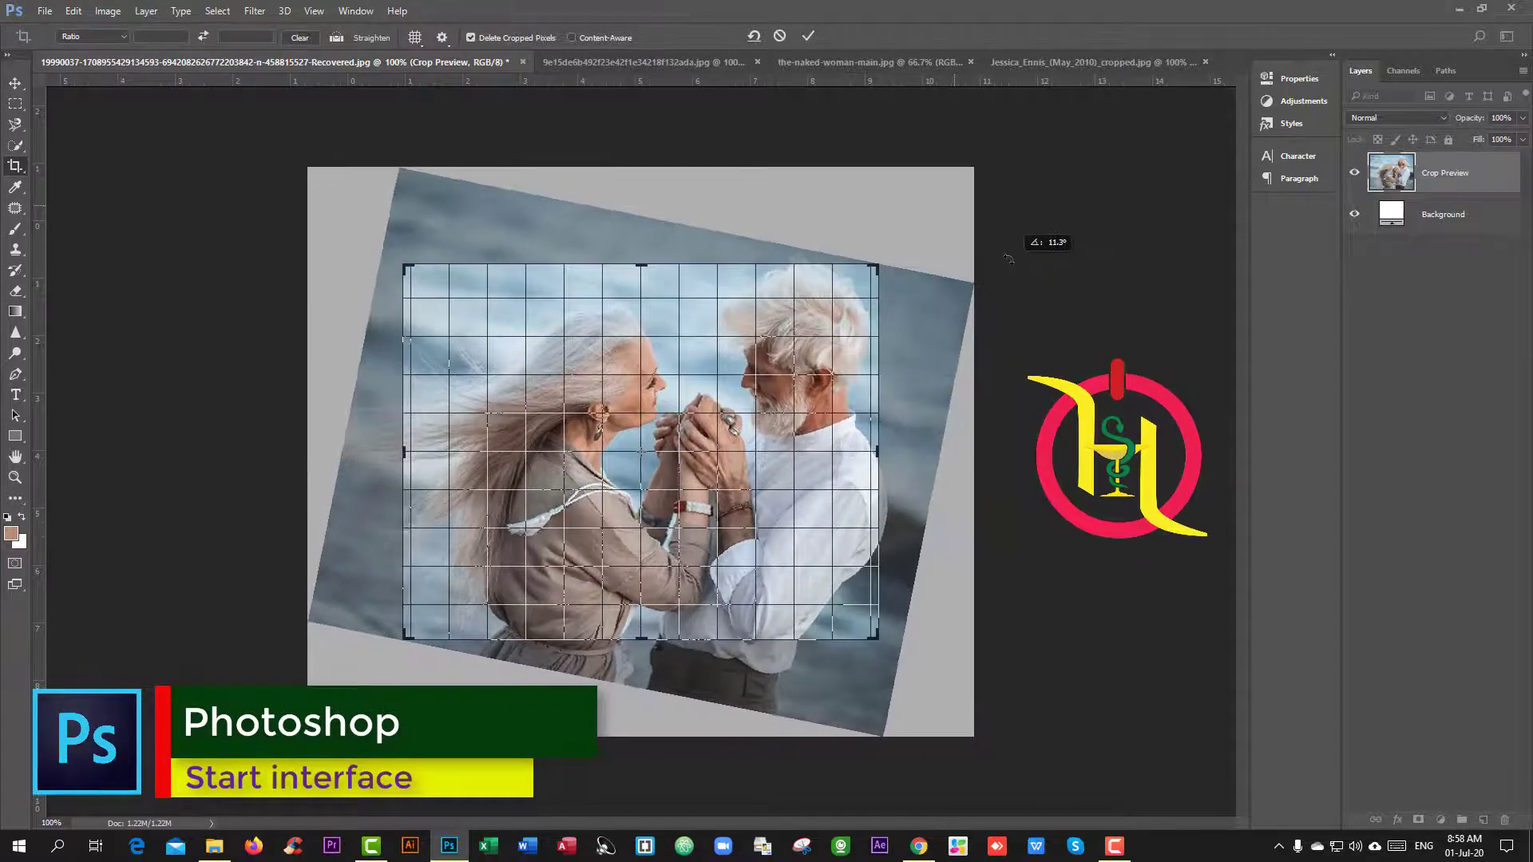
pyautogui.moveTo(1014, 269); pyautogui.dragTo(970, 294)
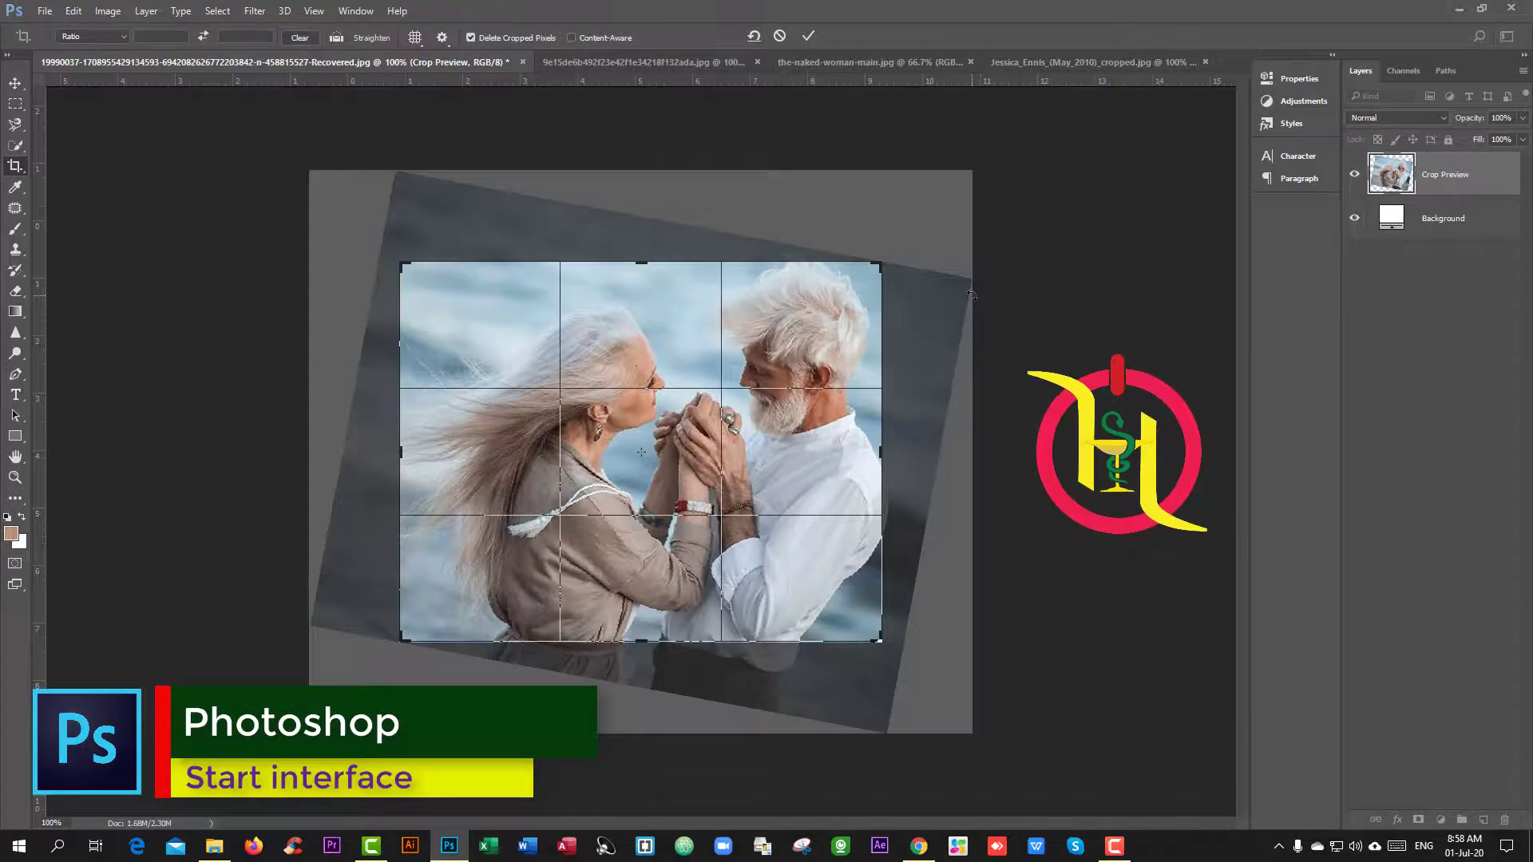
pyautogui.press('Return')
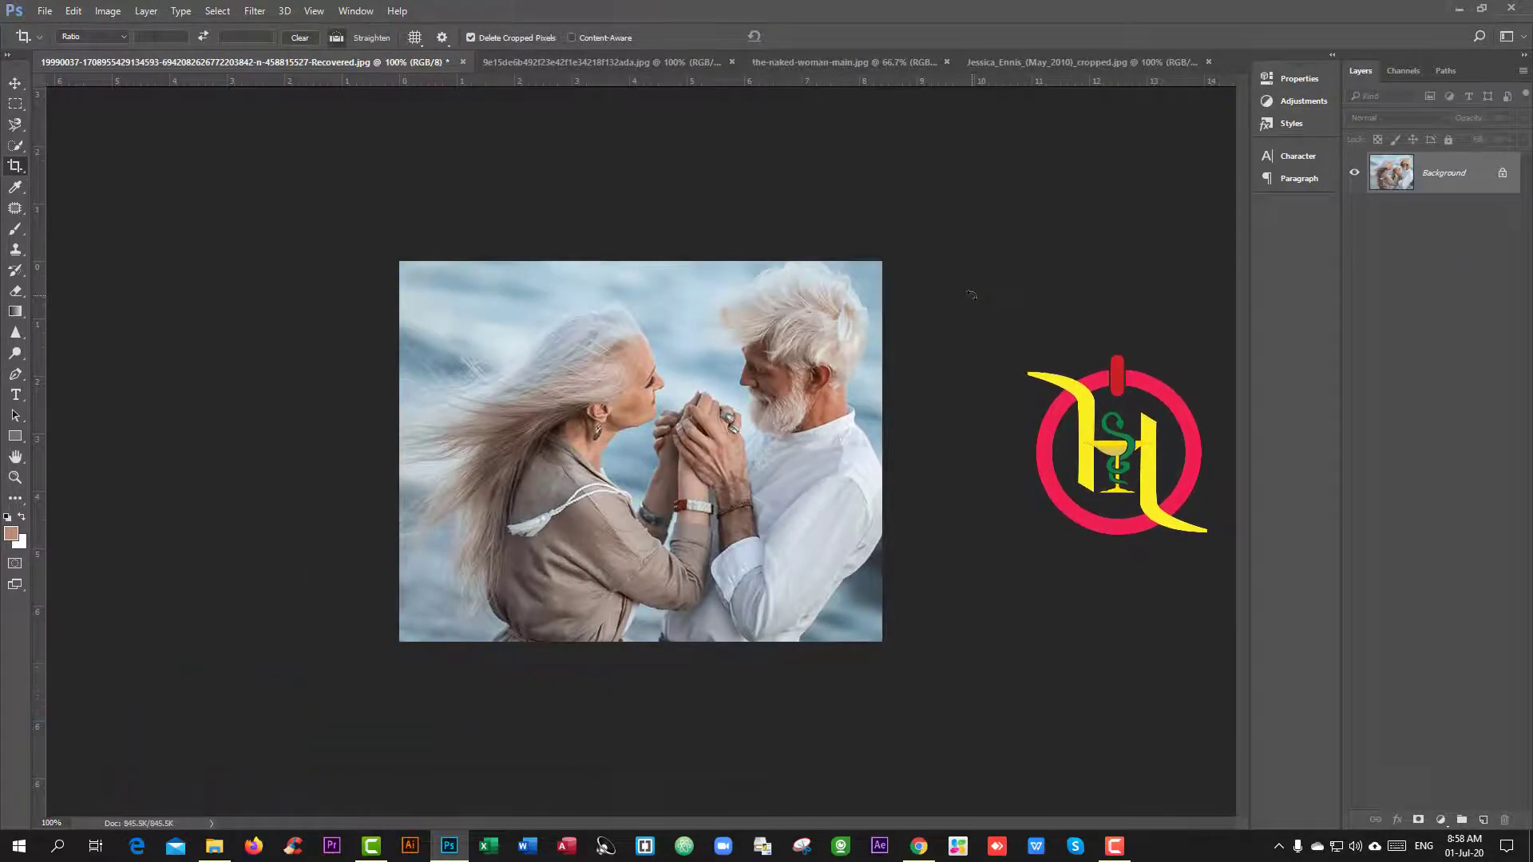
pyautogui.hotkey('ctrl', 'z')
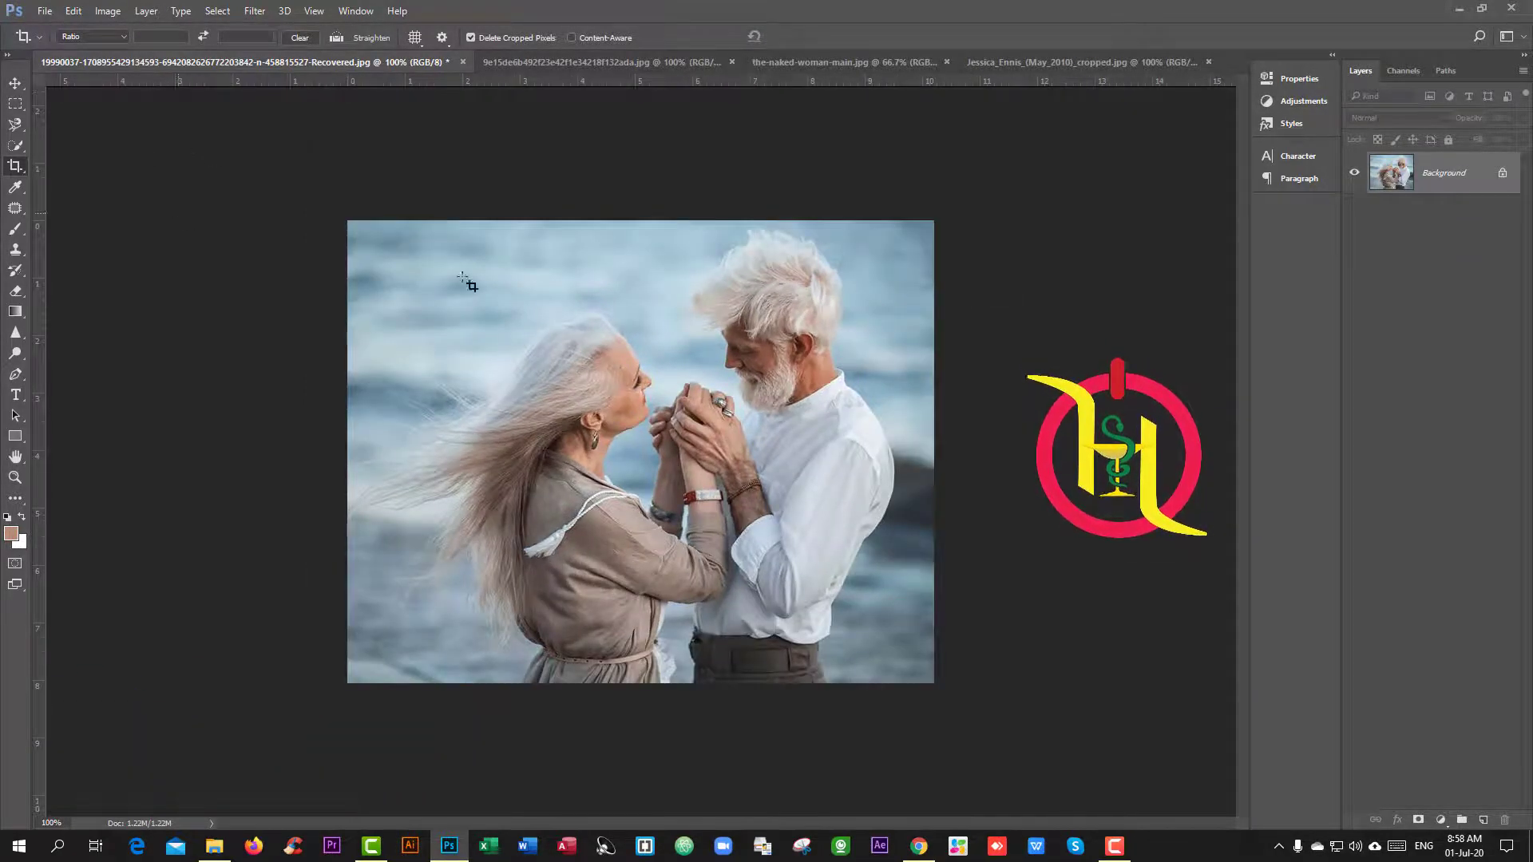
pyautogui.click(463, 279)
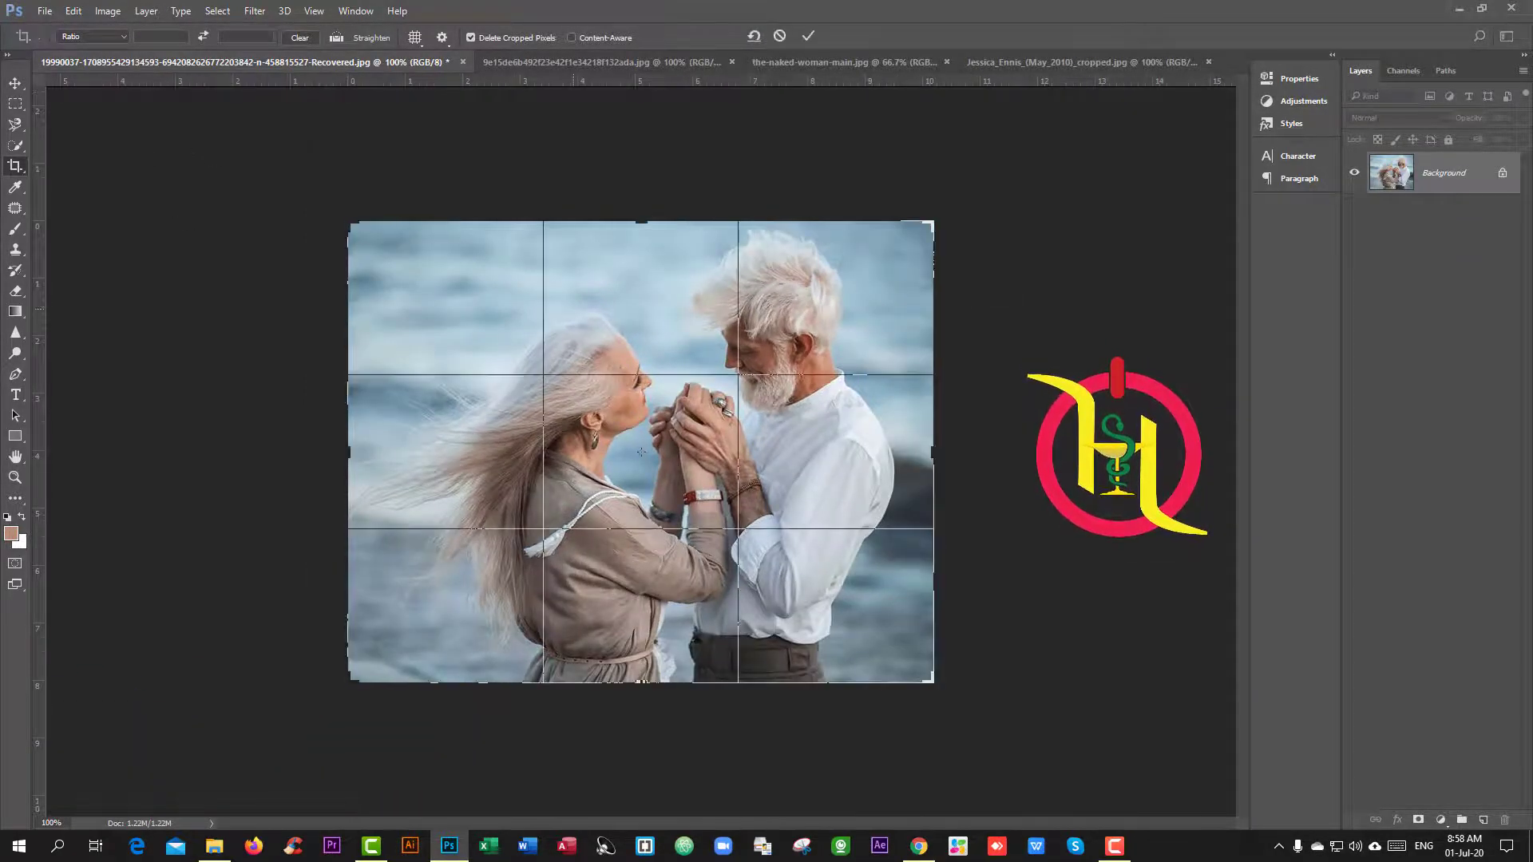
# Step: Abandon a Straighten-line crop, then crop tightly around the couple's faces and joined hands
pyautogui.click(339, 38)
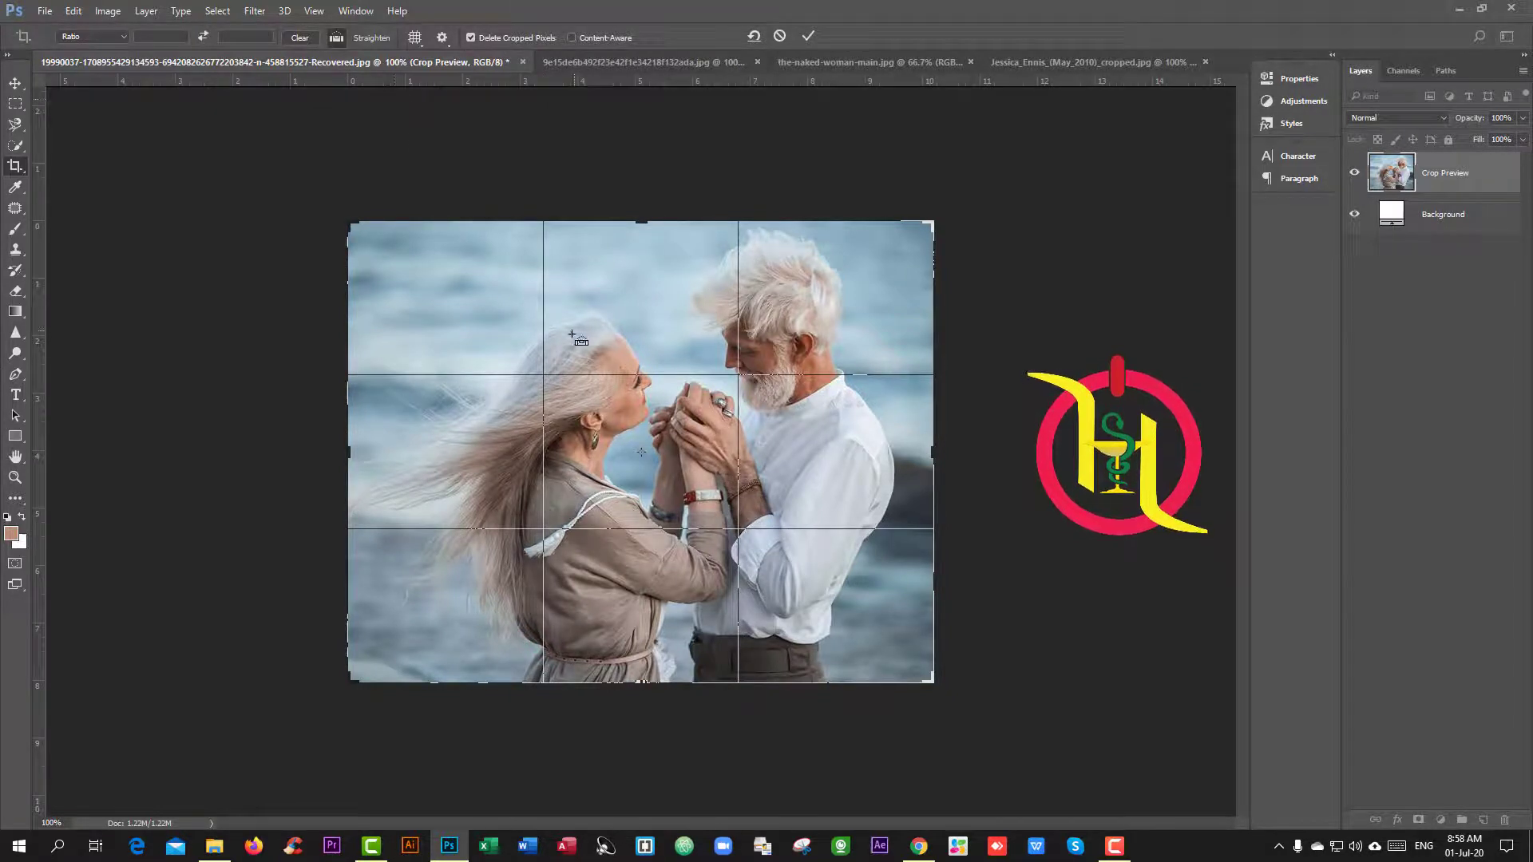
pyautogui.moveTo(493, 360); pyautogui.dragTo(668, 256)
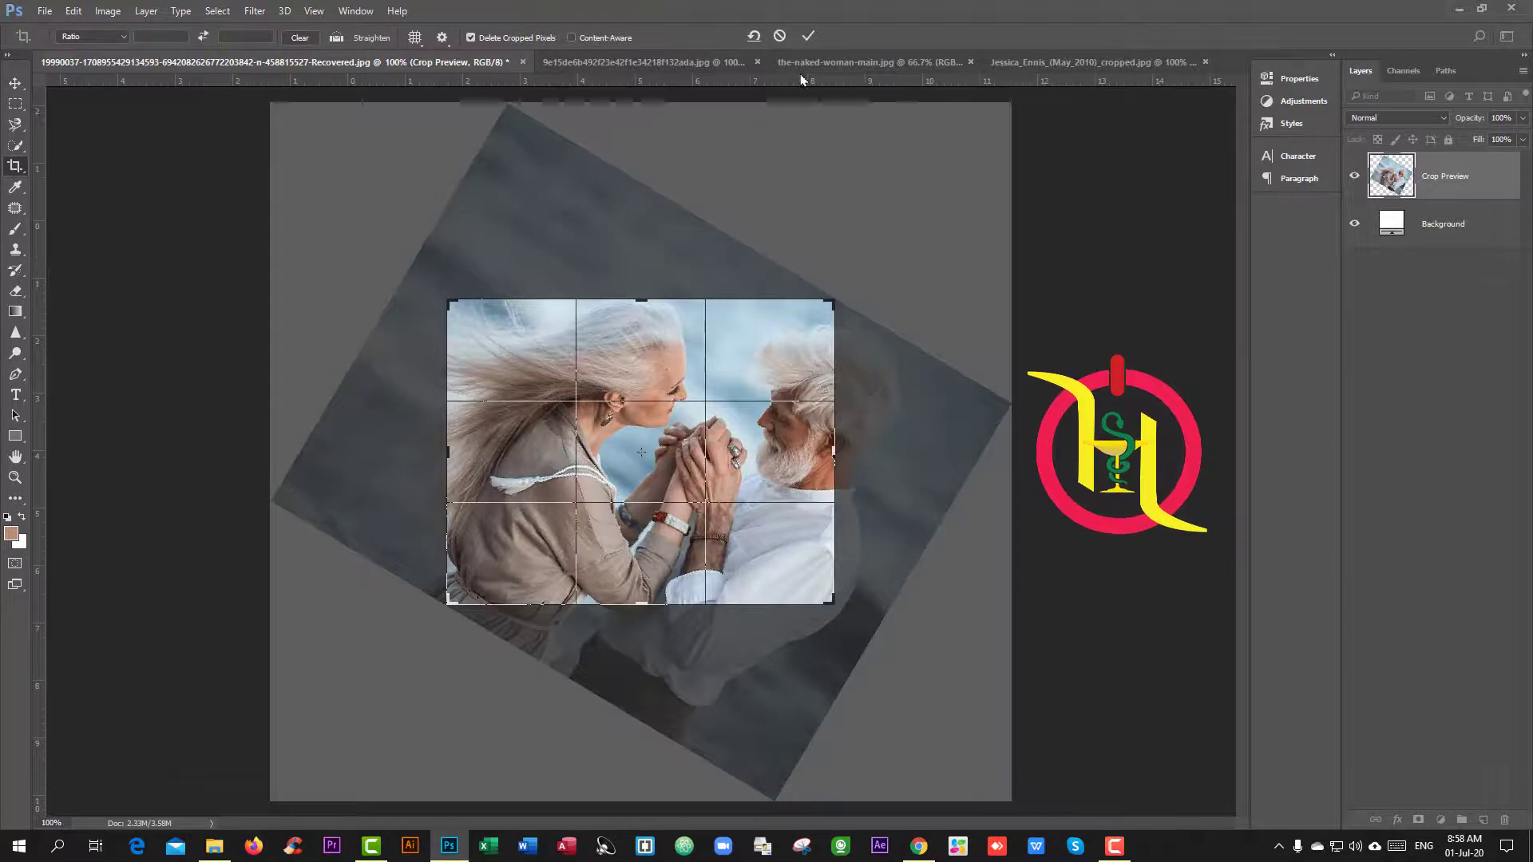
pyautogui.click(780, 36)
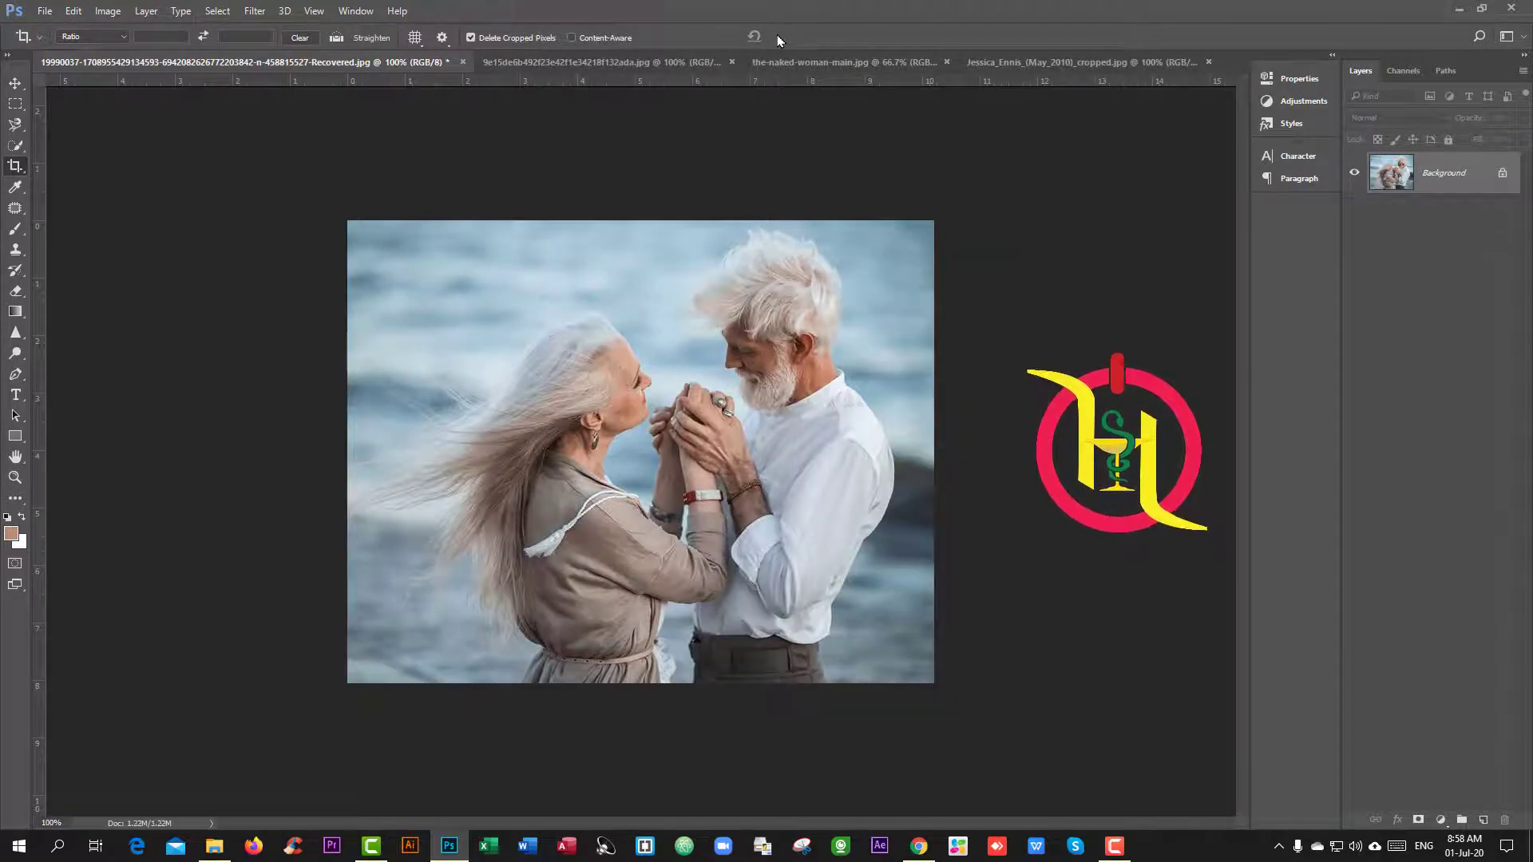
pyautogui.moveTo(482, 335); pyautogui.dragTo(799, 567)
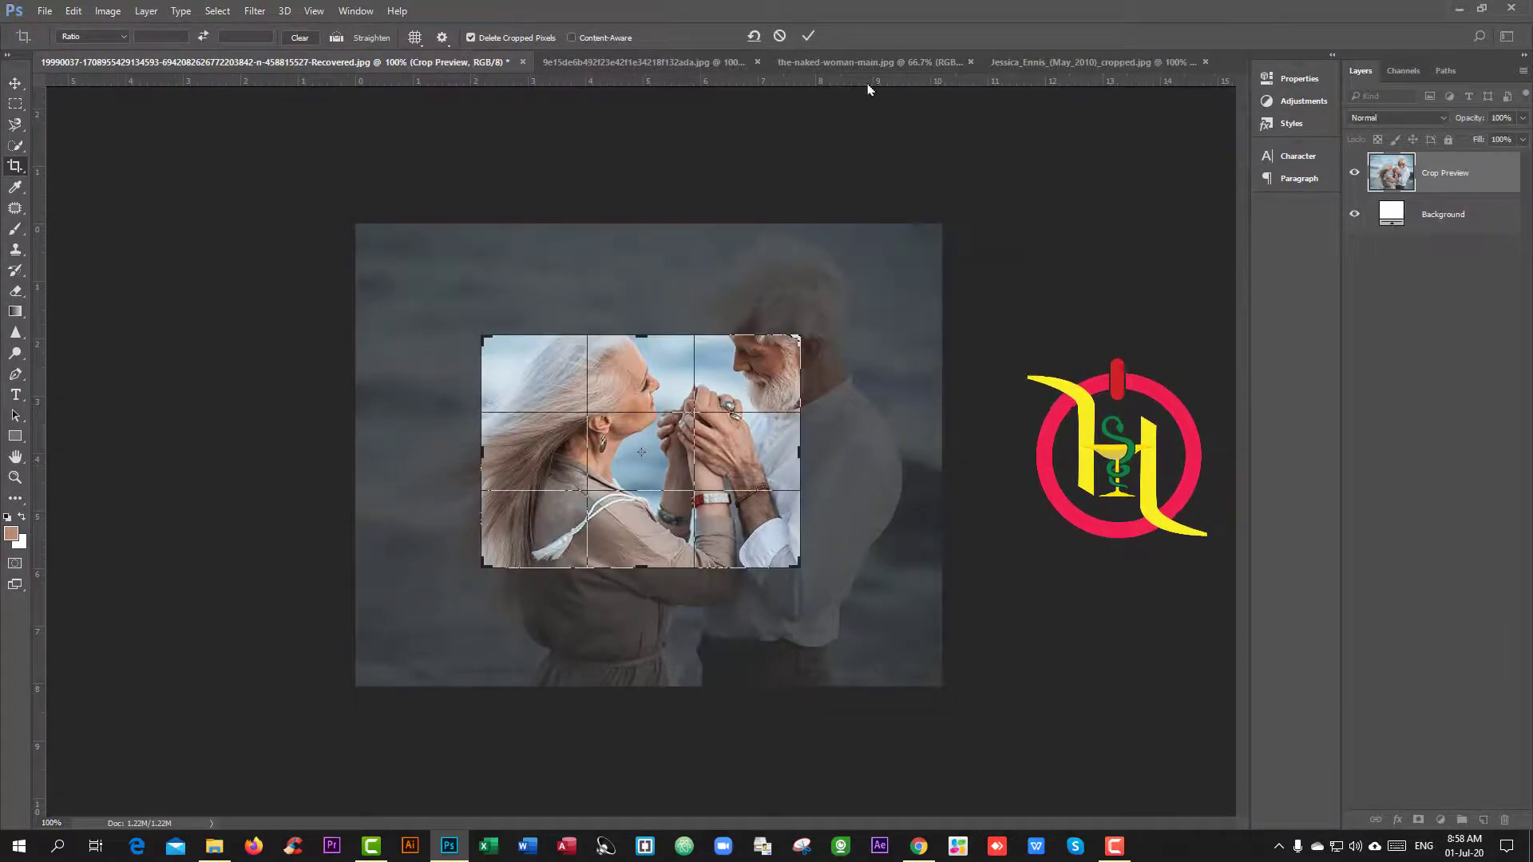
pyautogui.click(810, 36)
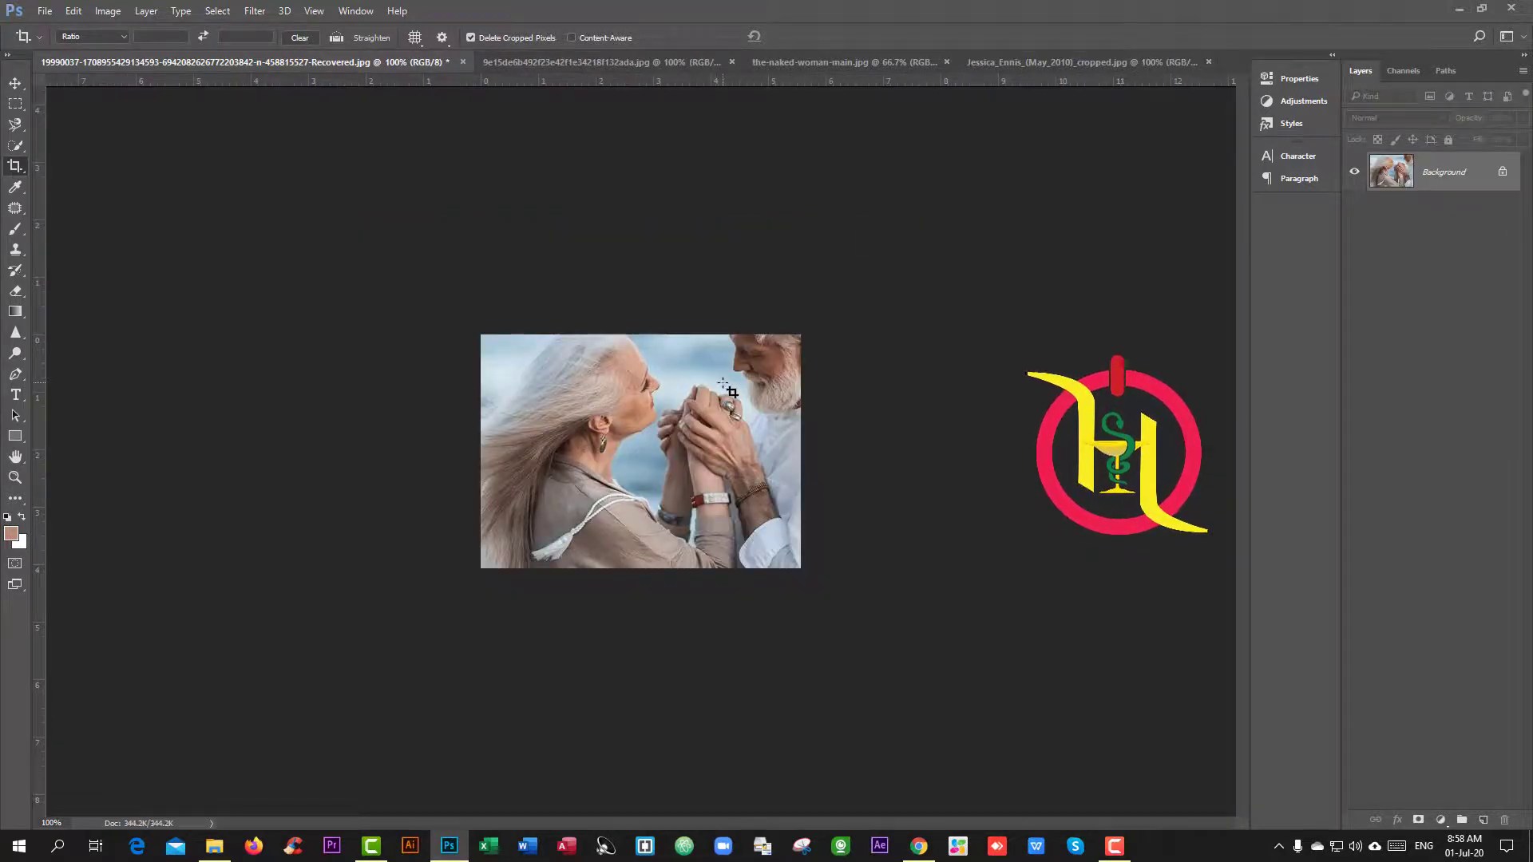
# Step: Undo the tight crop and try two steeply rotated crops, cancelling each
pyautogui.hotkey('ctrl', 'z')
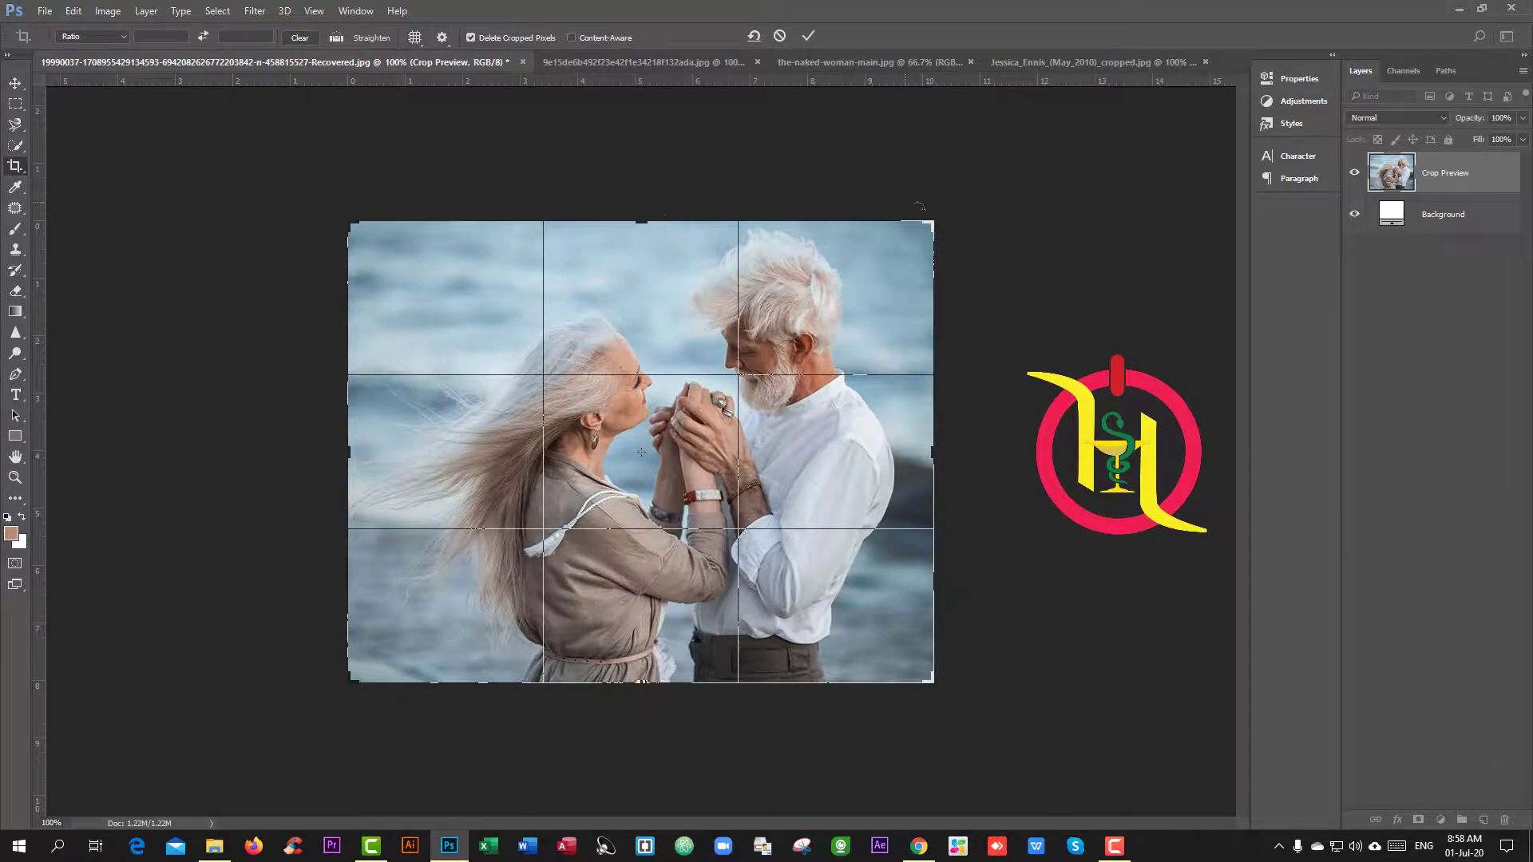
pyautogui.moveTo(942, 209); pyautogui.dragTo(1078, 348)
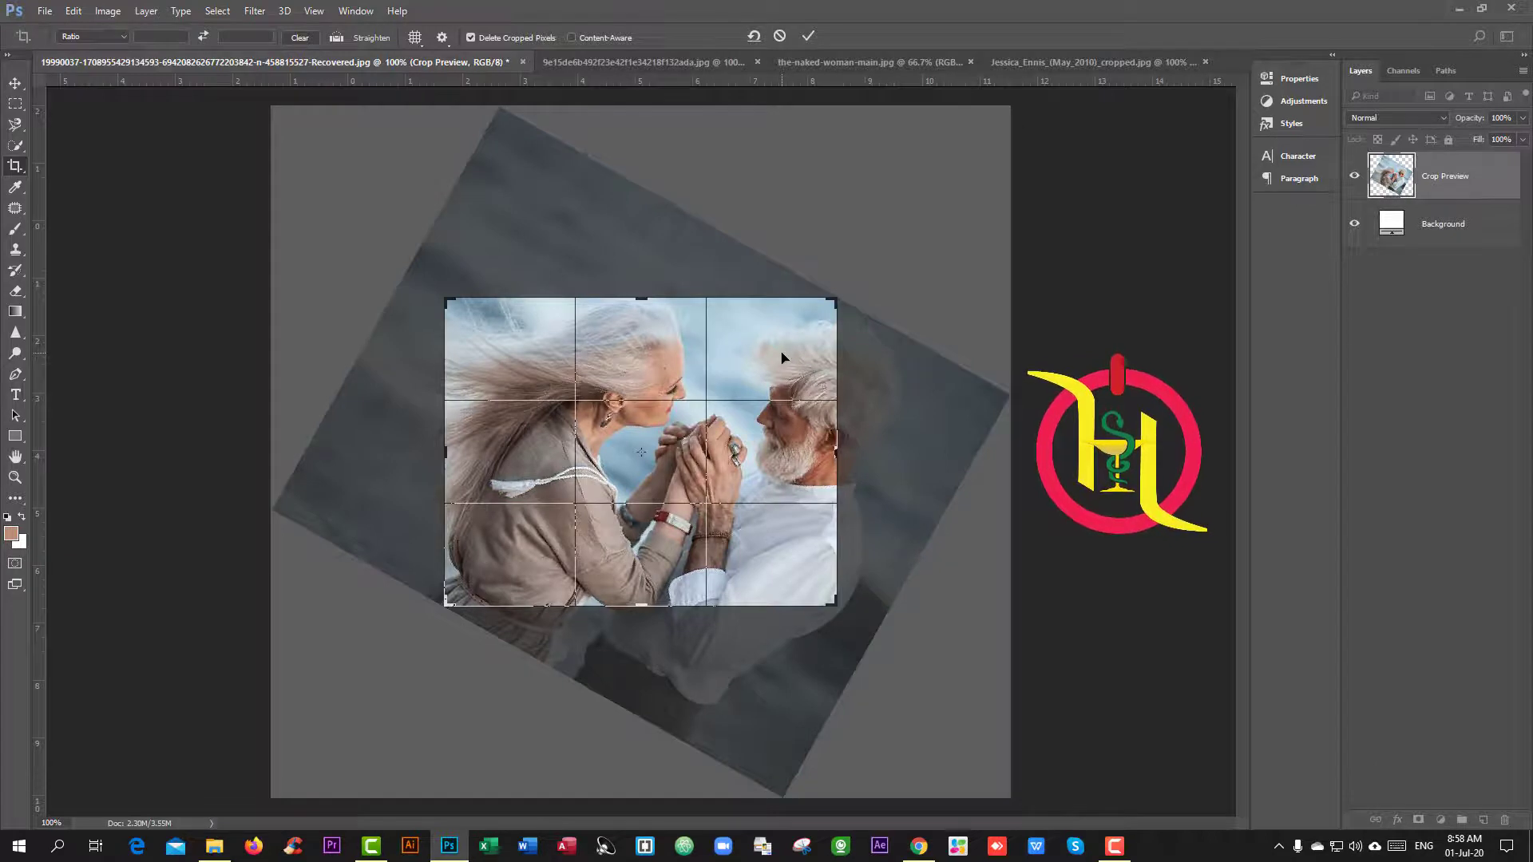
pyautogui.click(780, 37)
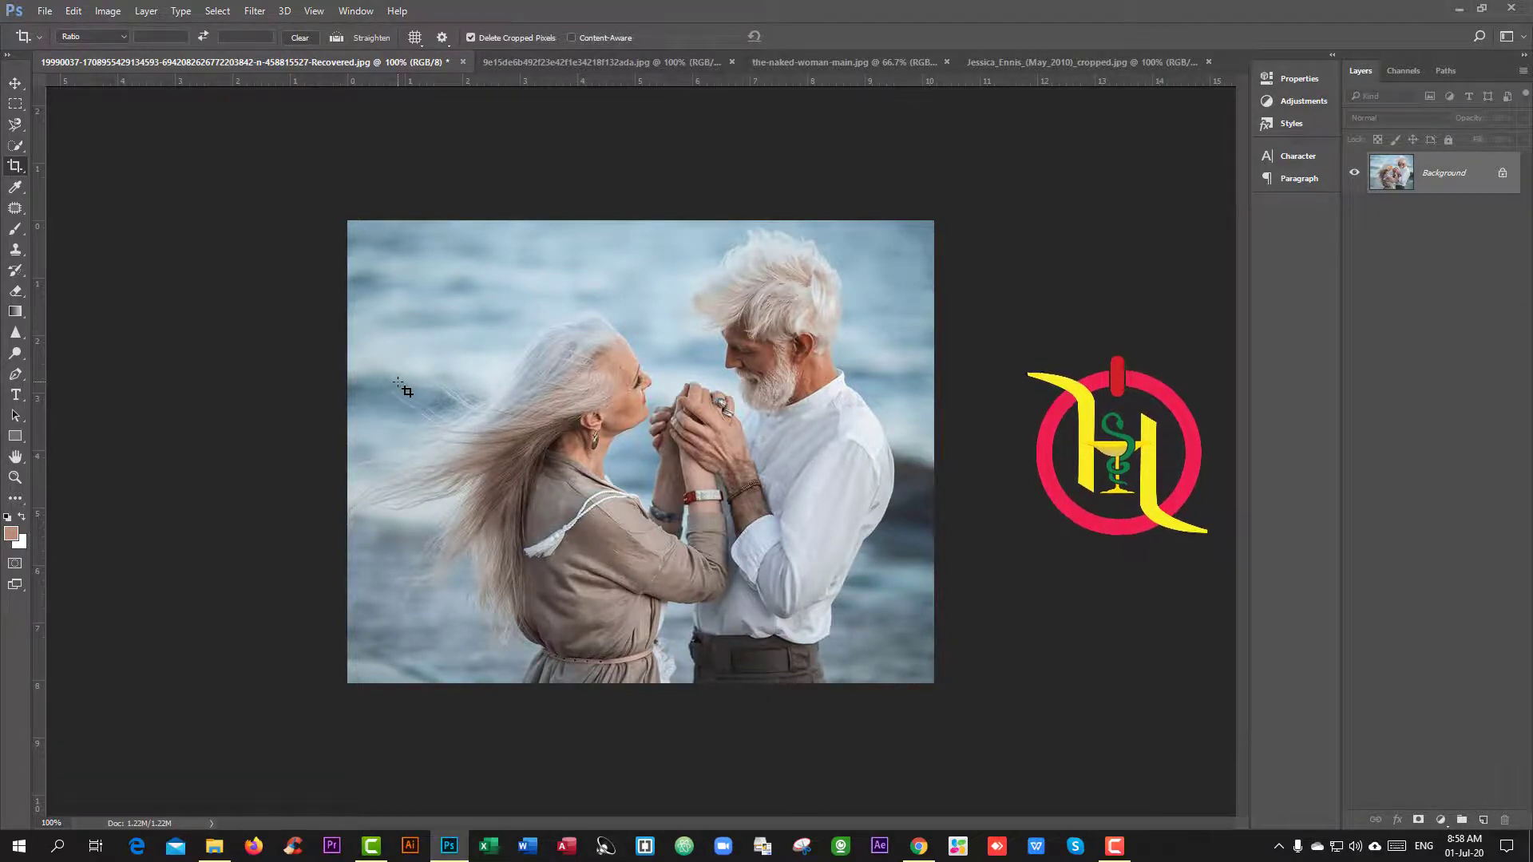
pyautogui.click(527, 355)
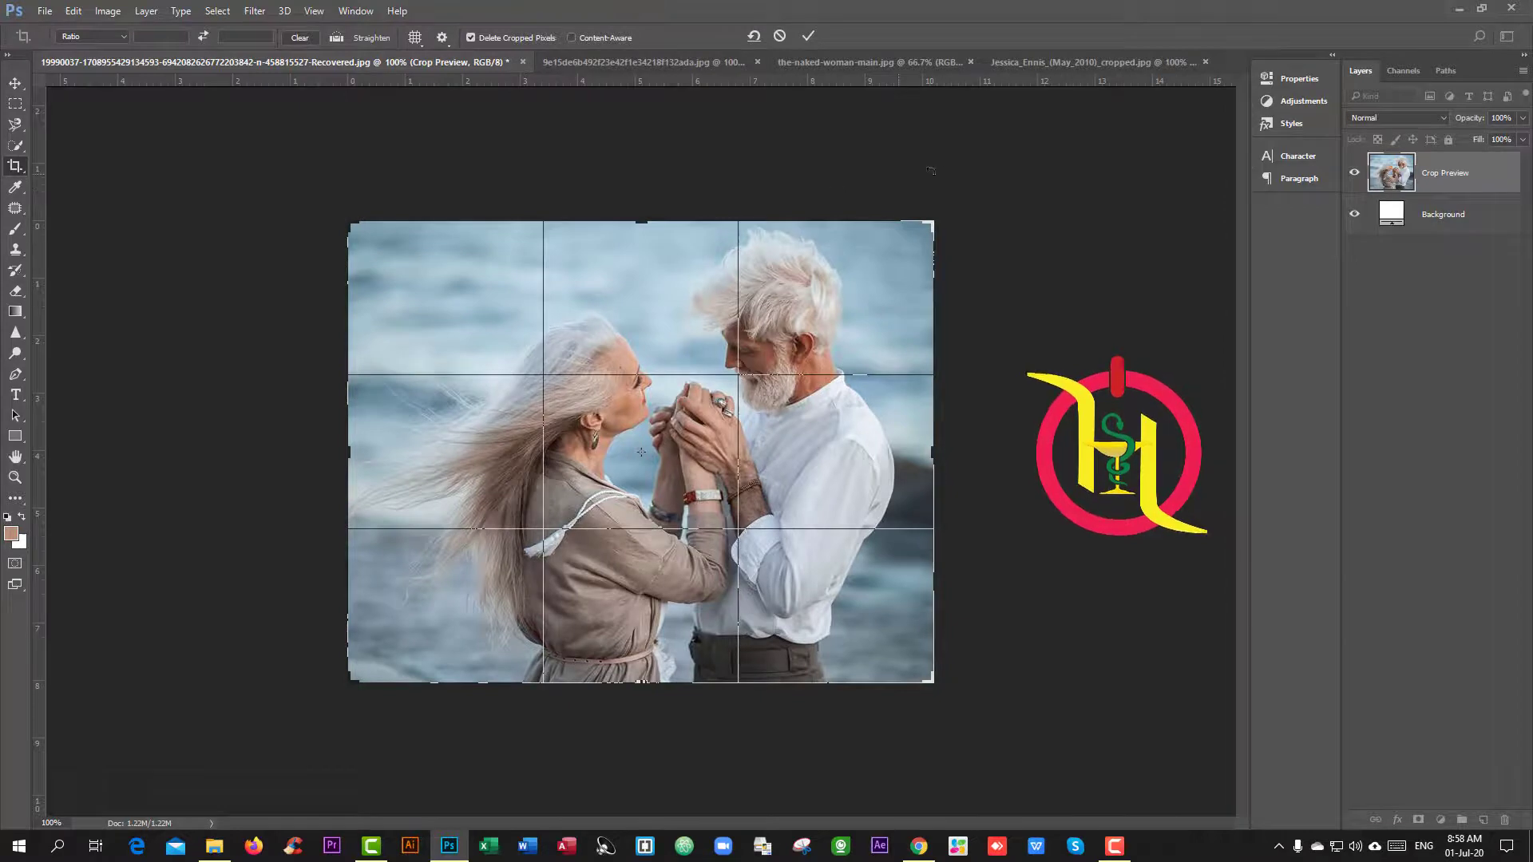
pyautogui.moveTo(972, 232); pyautogui.dragTo(1026, 276)
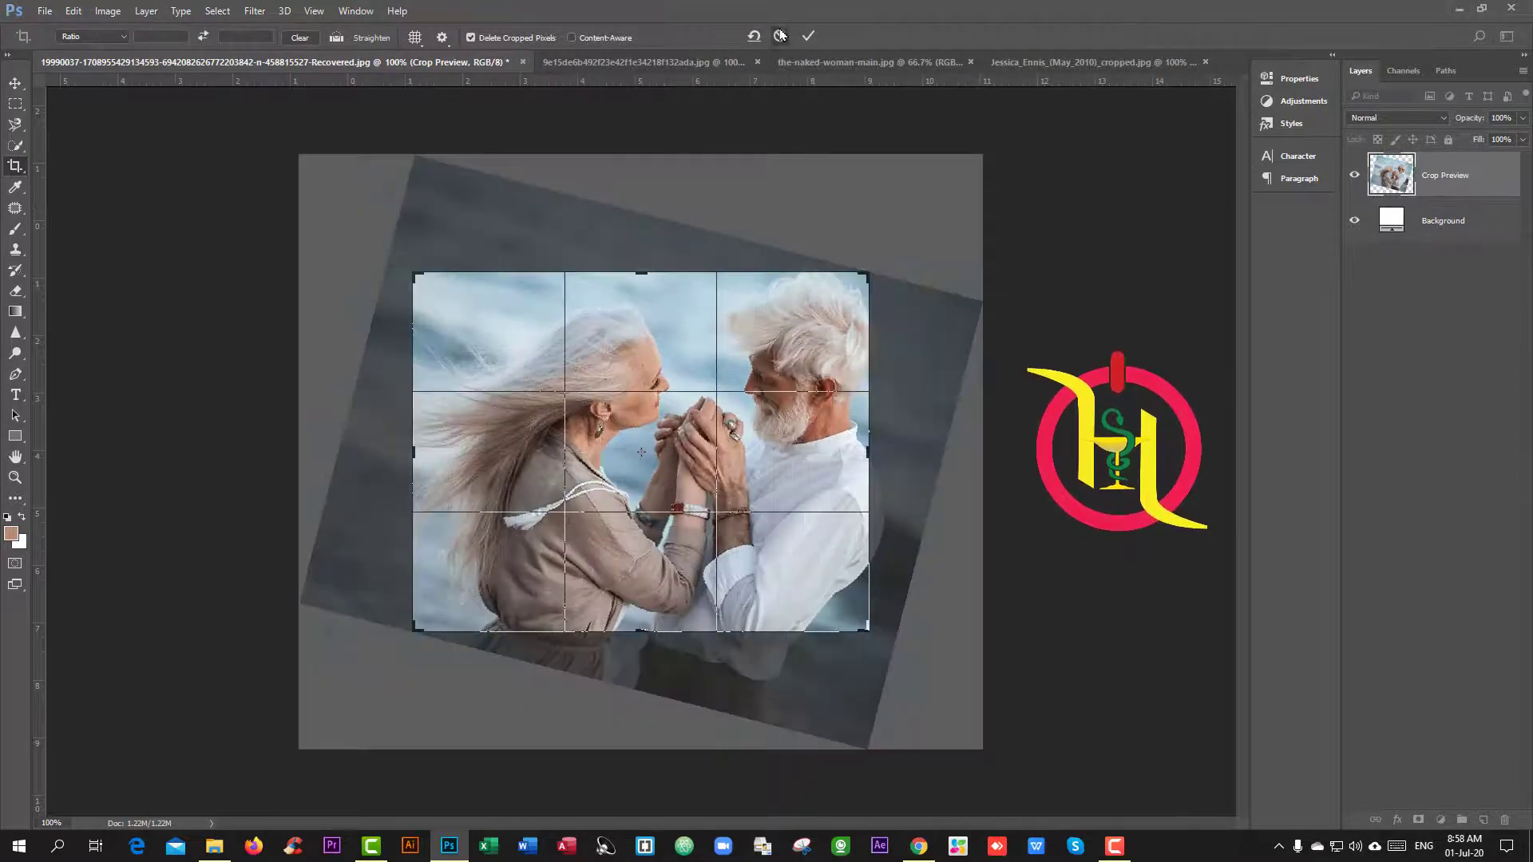
pyautogui.click(779, 36)
# Step: Draw a crop box over the photo, rotate it, then reset it to upright
pyautogui.moveTo(558, 254); pyautogui.dragTo(933, 579)
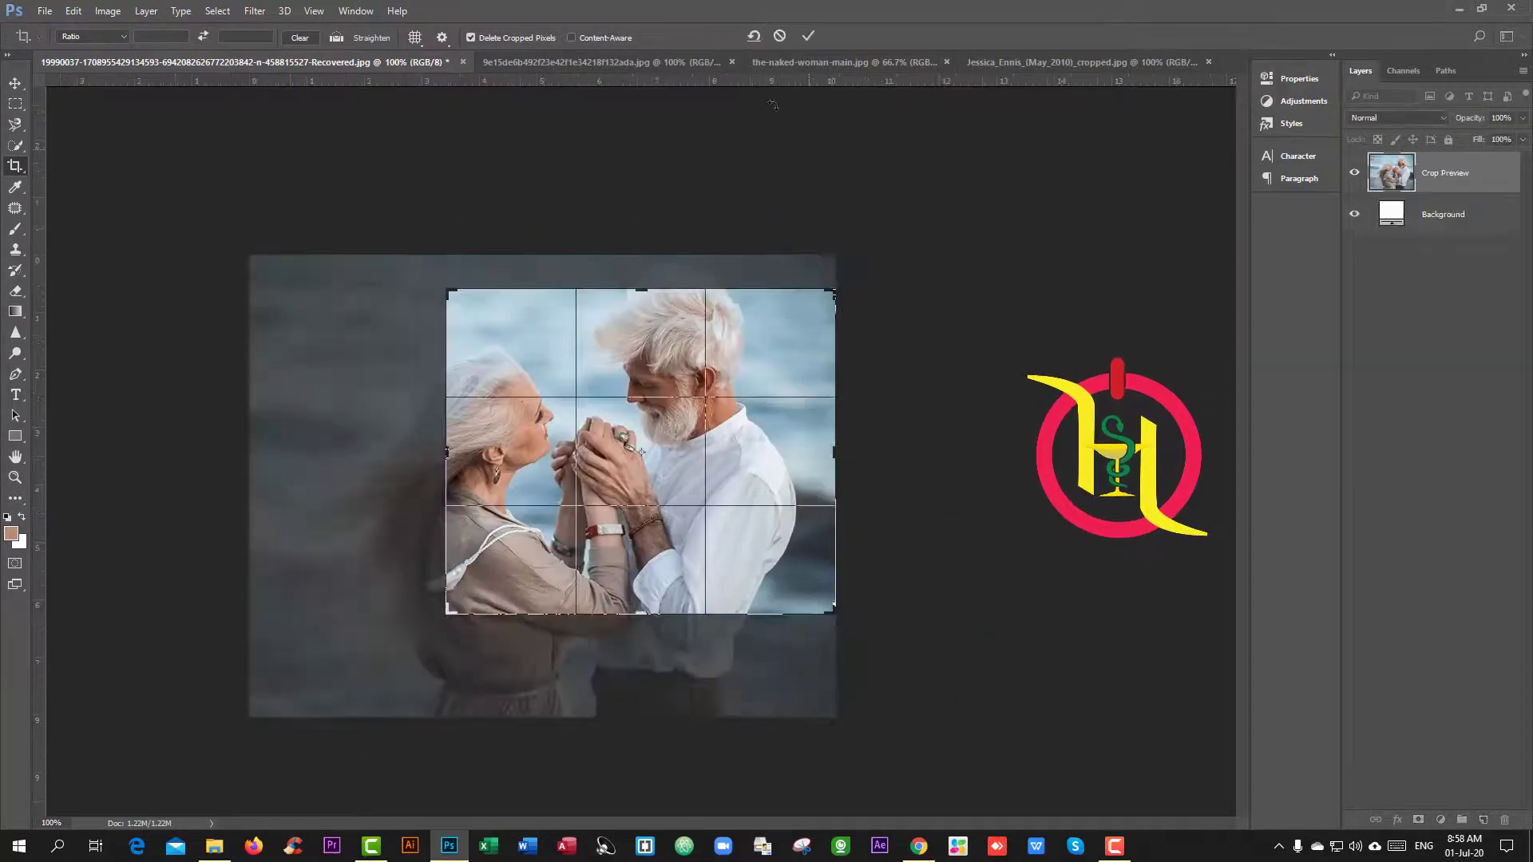
pyautogui.click(779, 36)
pyautogui.moveTo(471, 321); pyautogui.dragTo(994, 651)
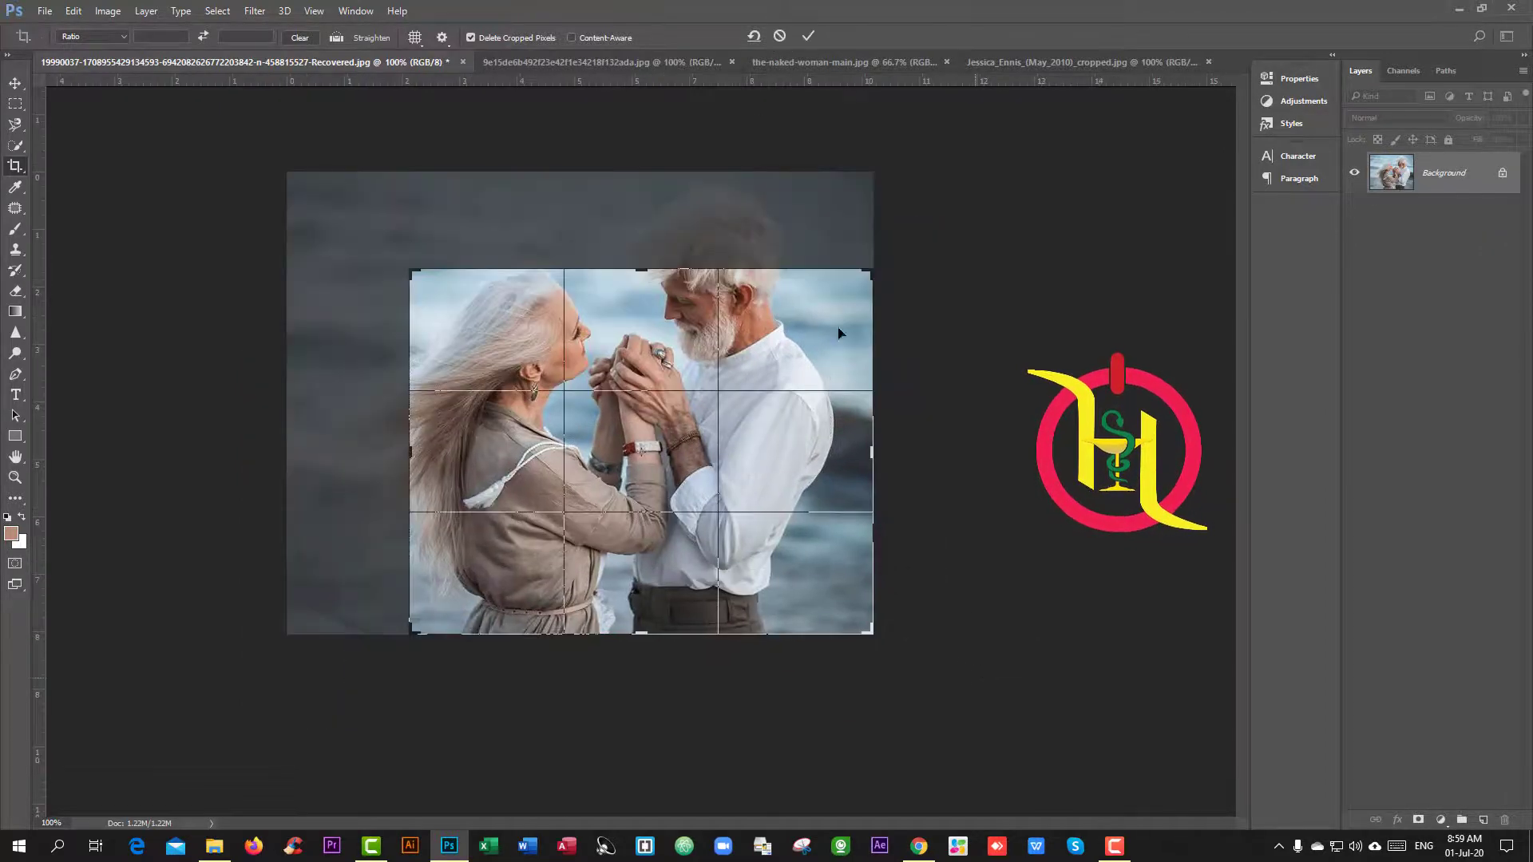
pyautogui.moveTo(969, 365); pyautogui.dragTo(975, 404)
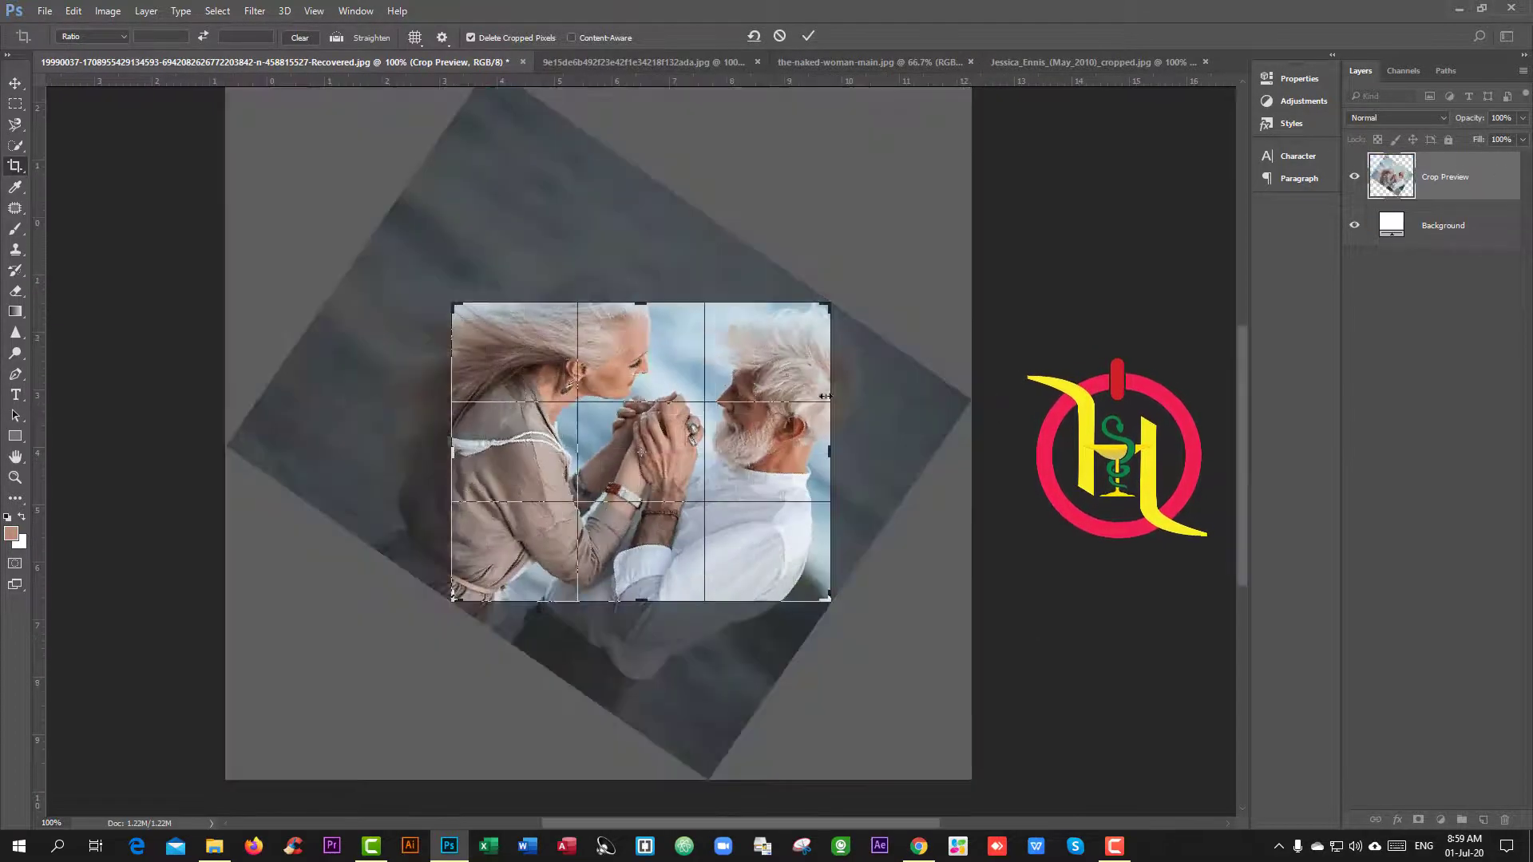
pyautogui.click(754, 37)
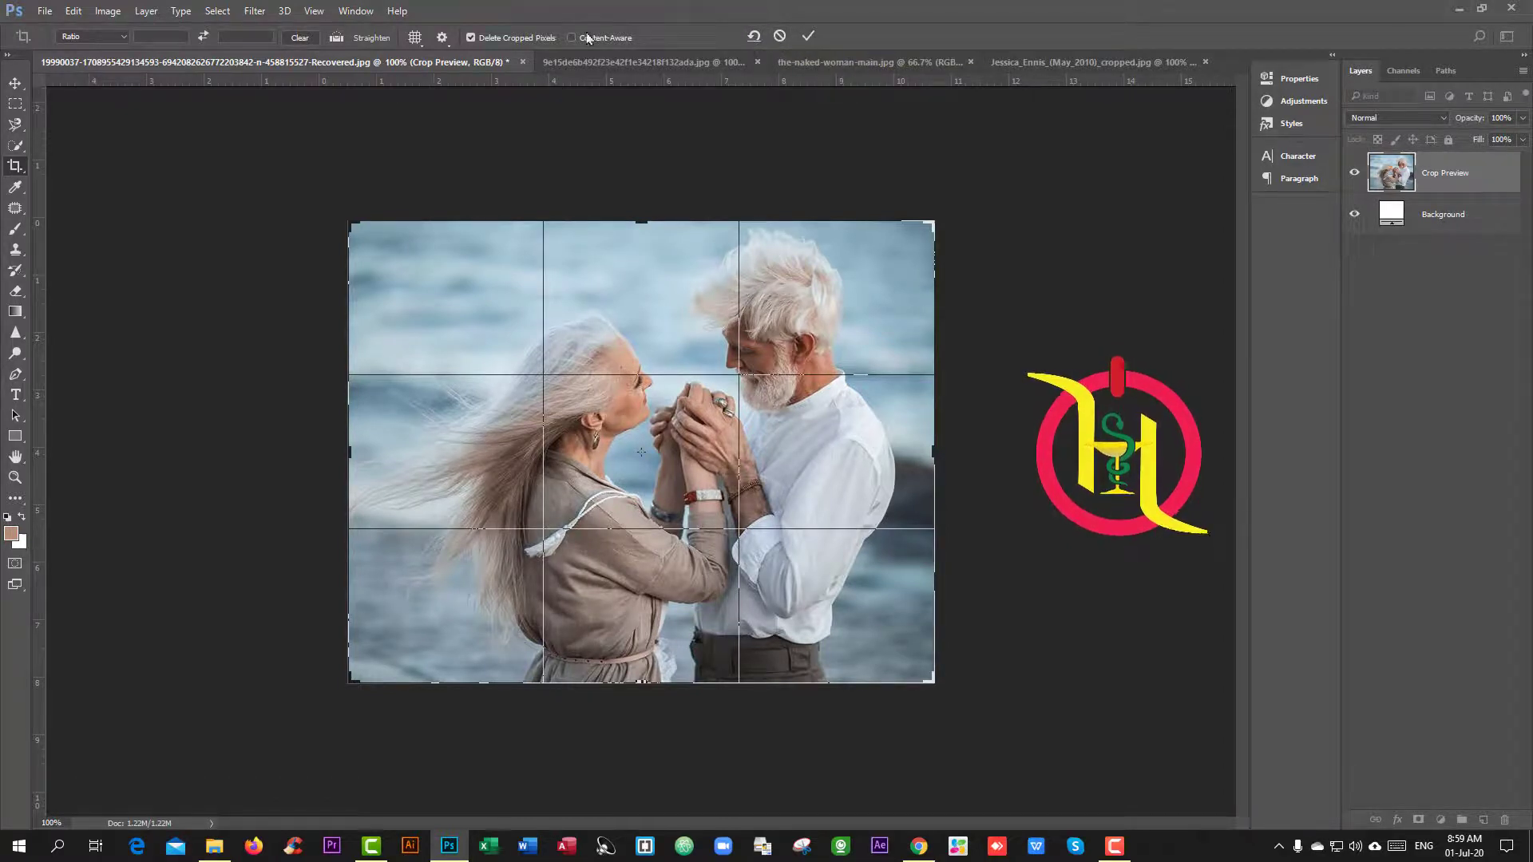
# Step: Switch the crop overlay to Grid and nudge the crop's top edge upward
pyautogui.click(415, 37)
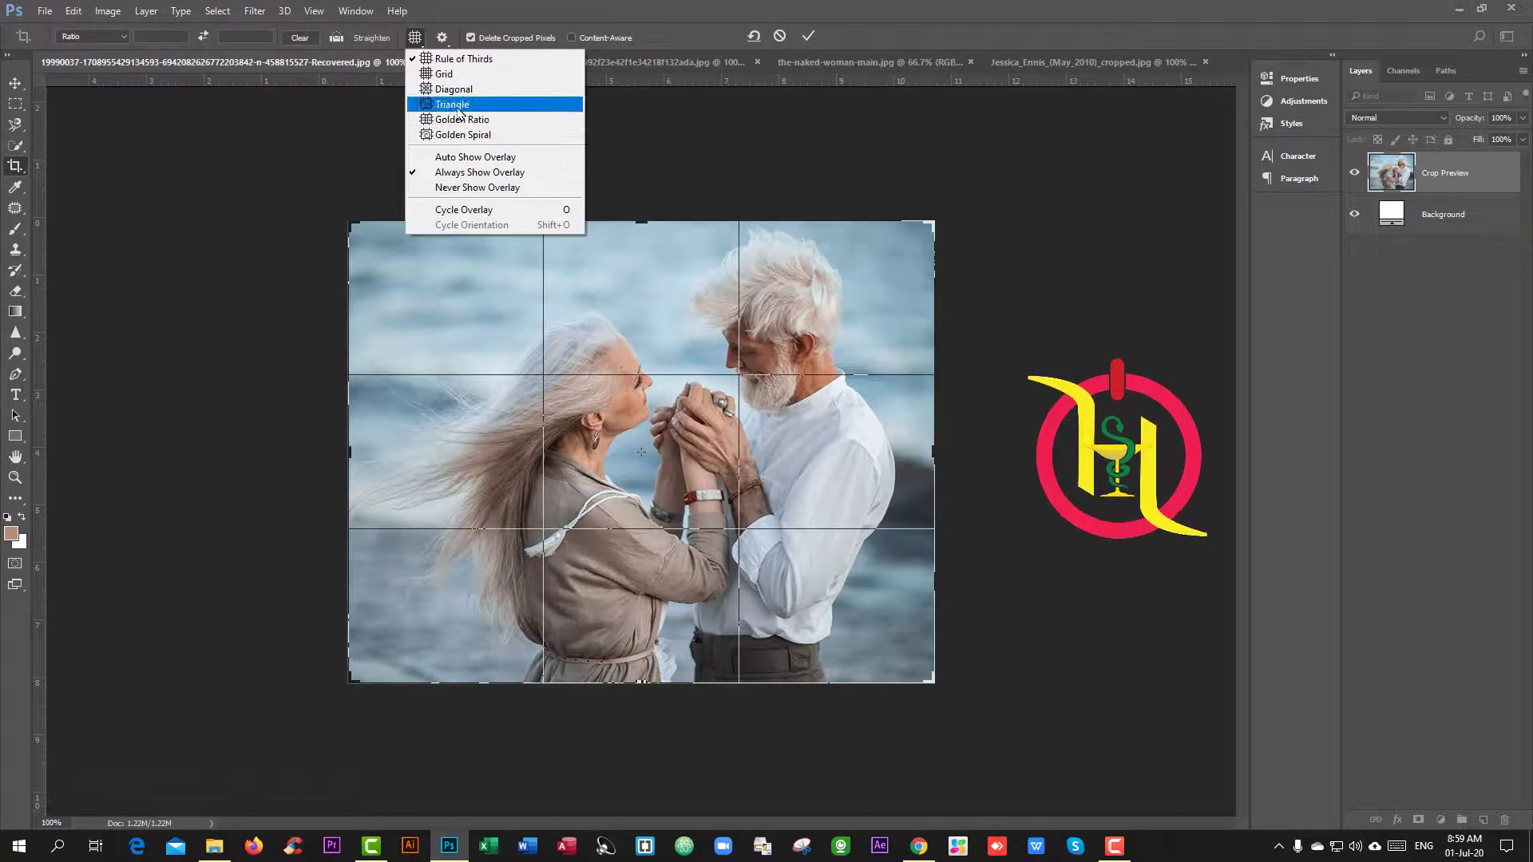
pyautogui.click(447, 75)
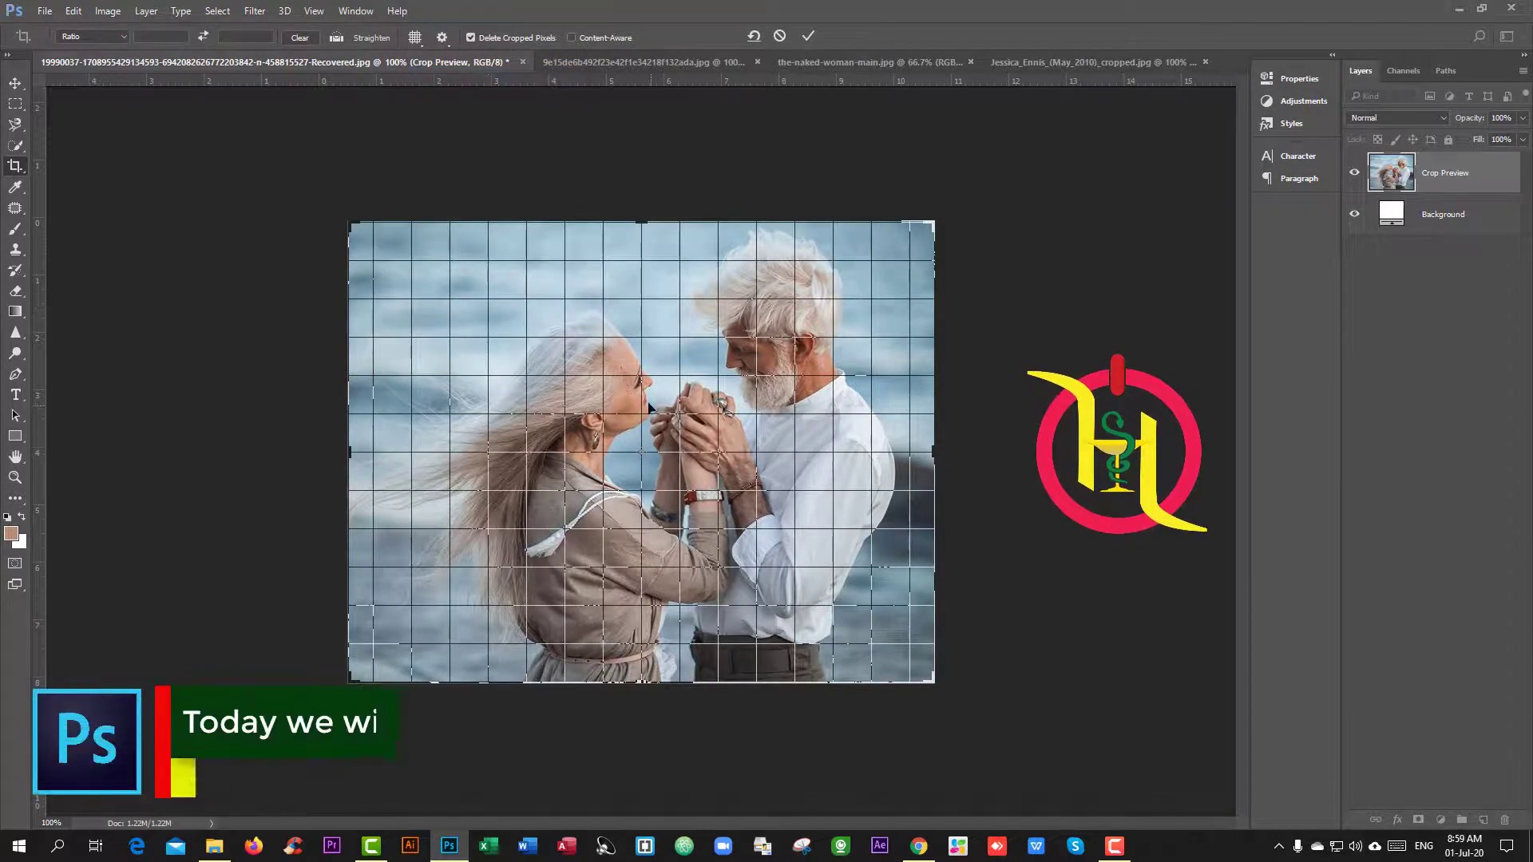
pyautogui.moveTo(636, 227); pyautogui.dragTo(639, 216)
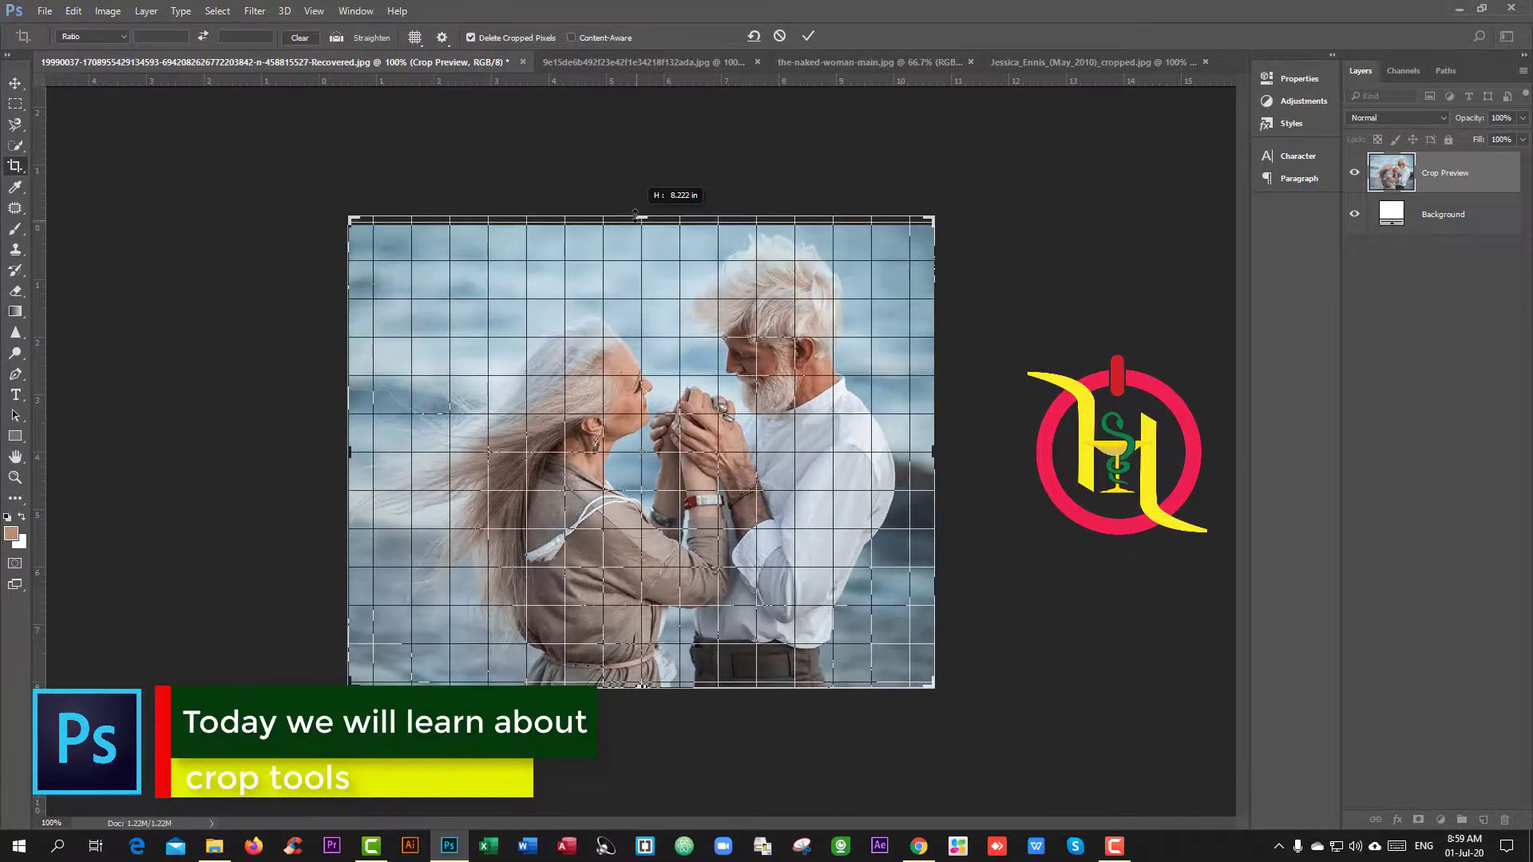
# Step: Switch the overlay to Diagonal and trim the top of the crop area
pyautogui.click(414, 38)
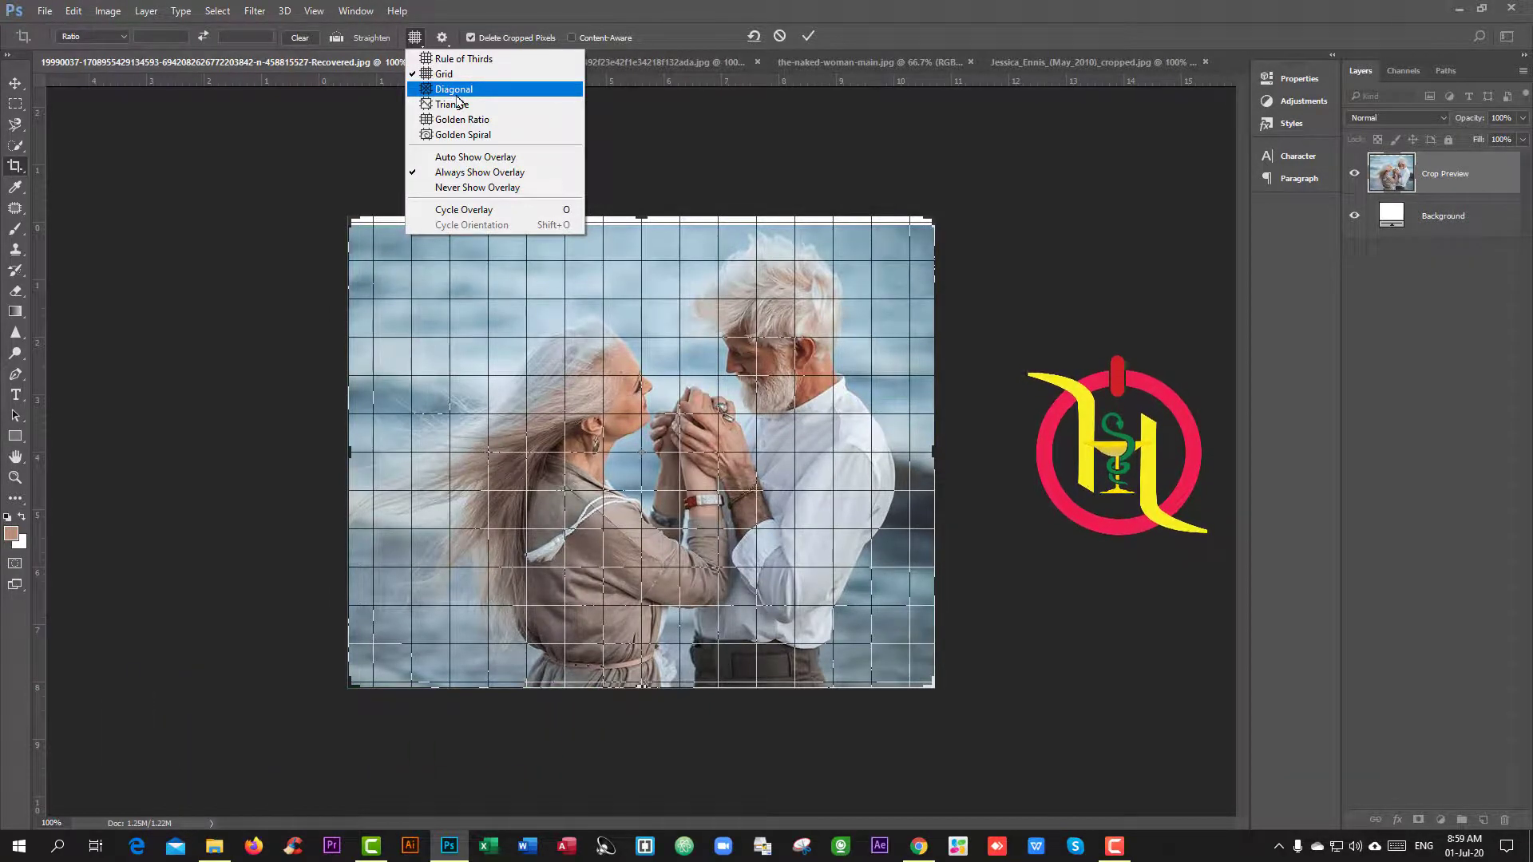
pyautogui.click(456, 94)
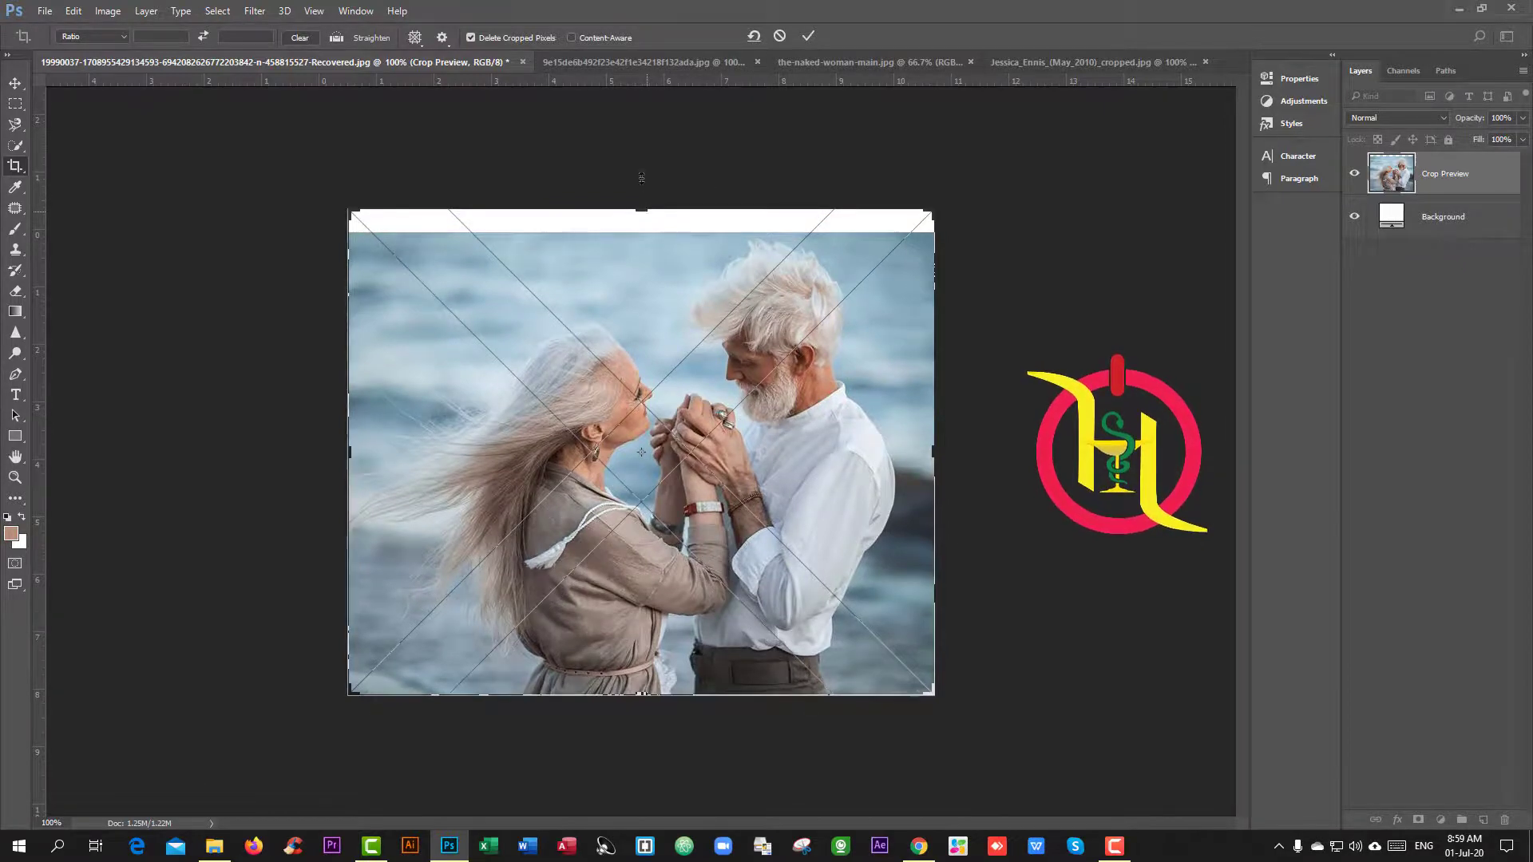
pyautogui.moveTo(658, 206)
pyautogui.mouseDown()
pyautogui.moveTo(640, 166)
pyautogui.moveTo(691, 321)
pyautogui.moveTo(711, 252)
pyautogui.mouseUp()
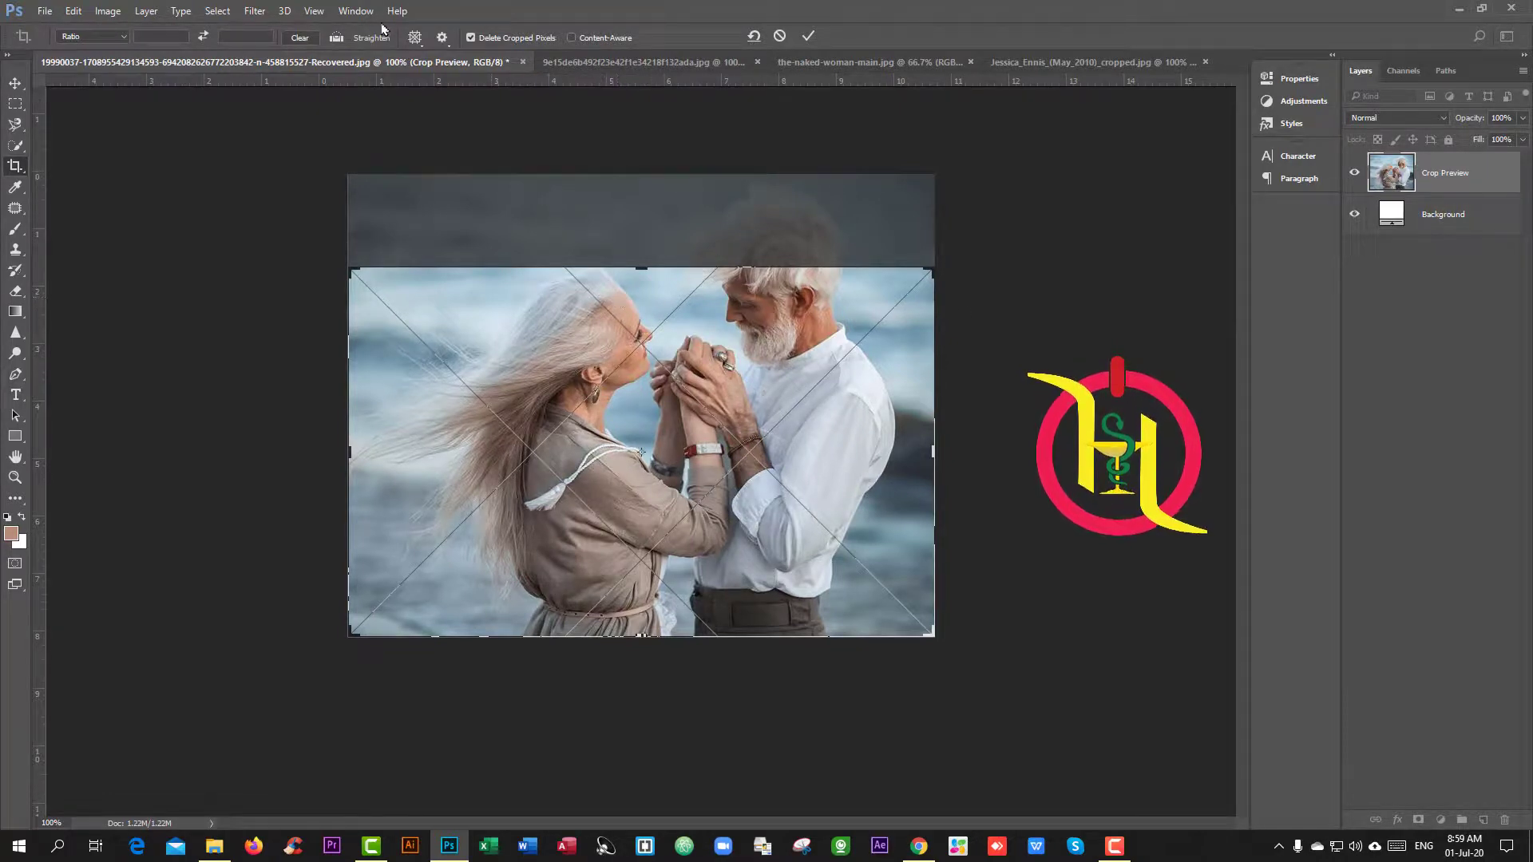
# Step: Switch the crop overlay to Golden Ratio, then to Golden Spiral
pyautogui.click(414, 38)
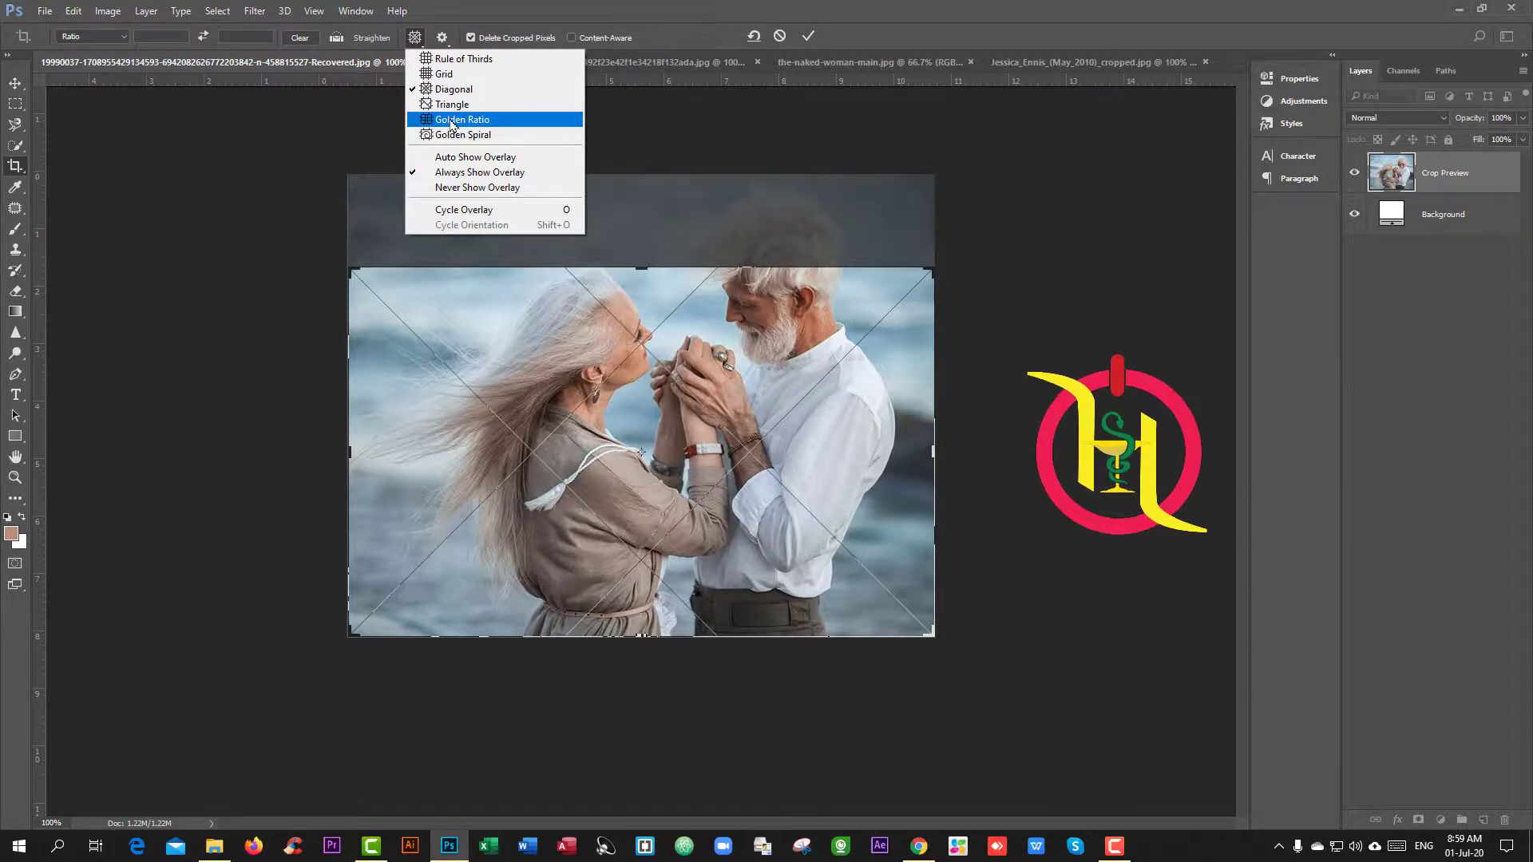
pyautogui.click(421, 120)
pyautogui.click(415, 42)
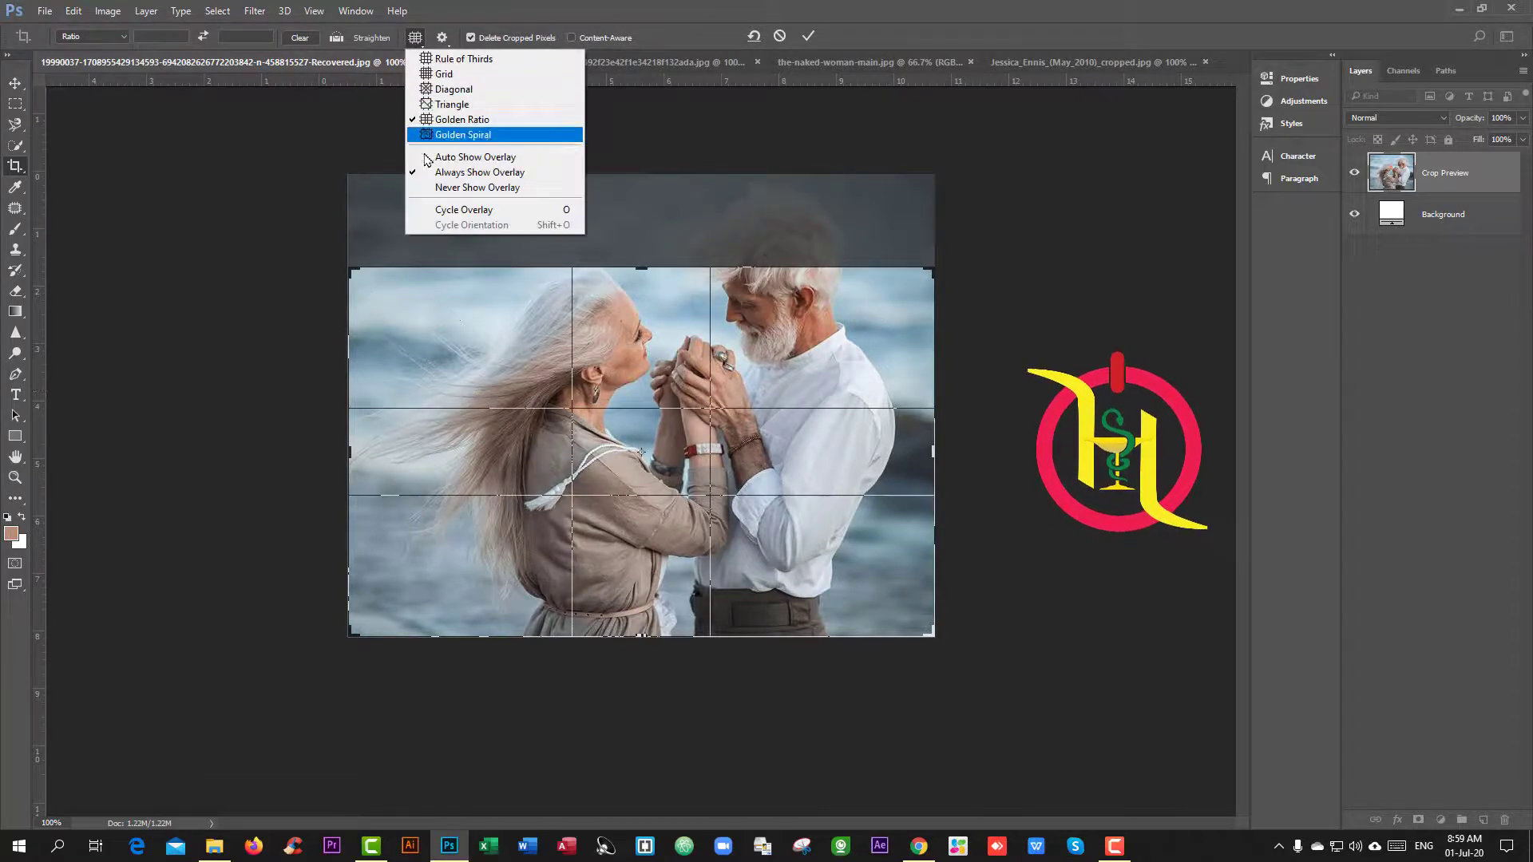
pyautogui.click(511, 133)
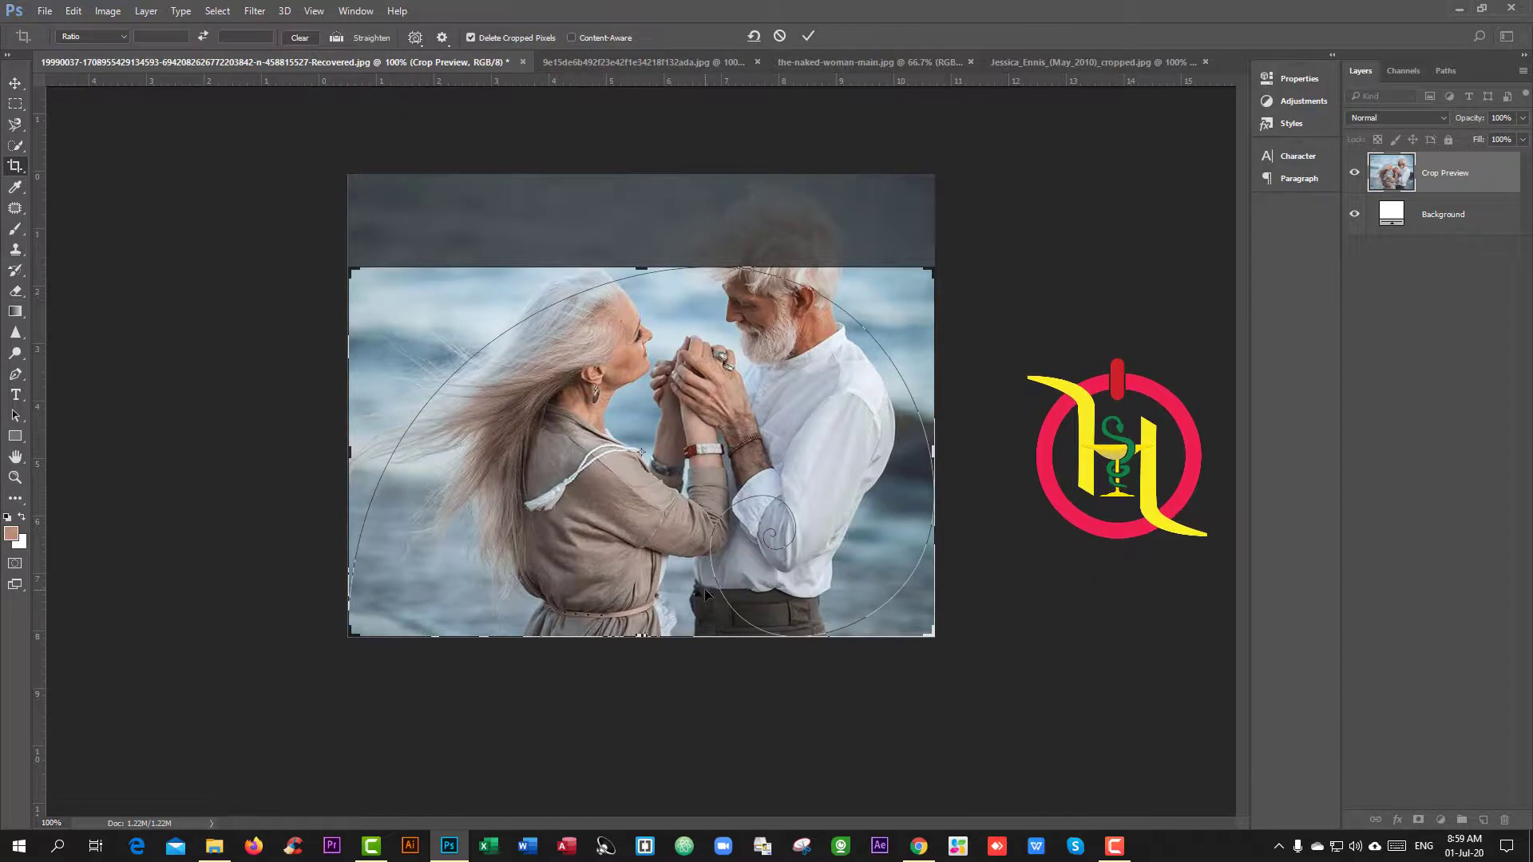
# Step: Verify the active overlay guide and bring up the crop shield settings
pyautogui.click(413, 40)
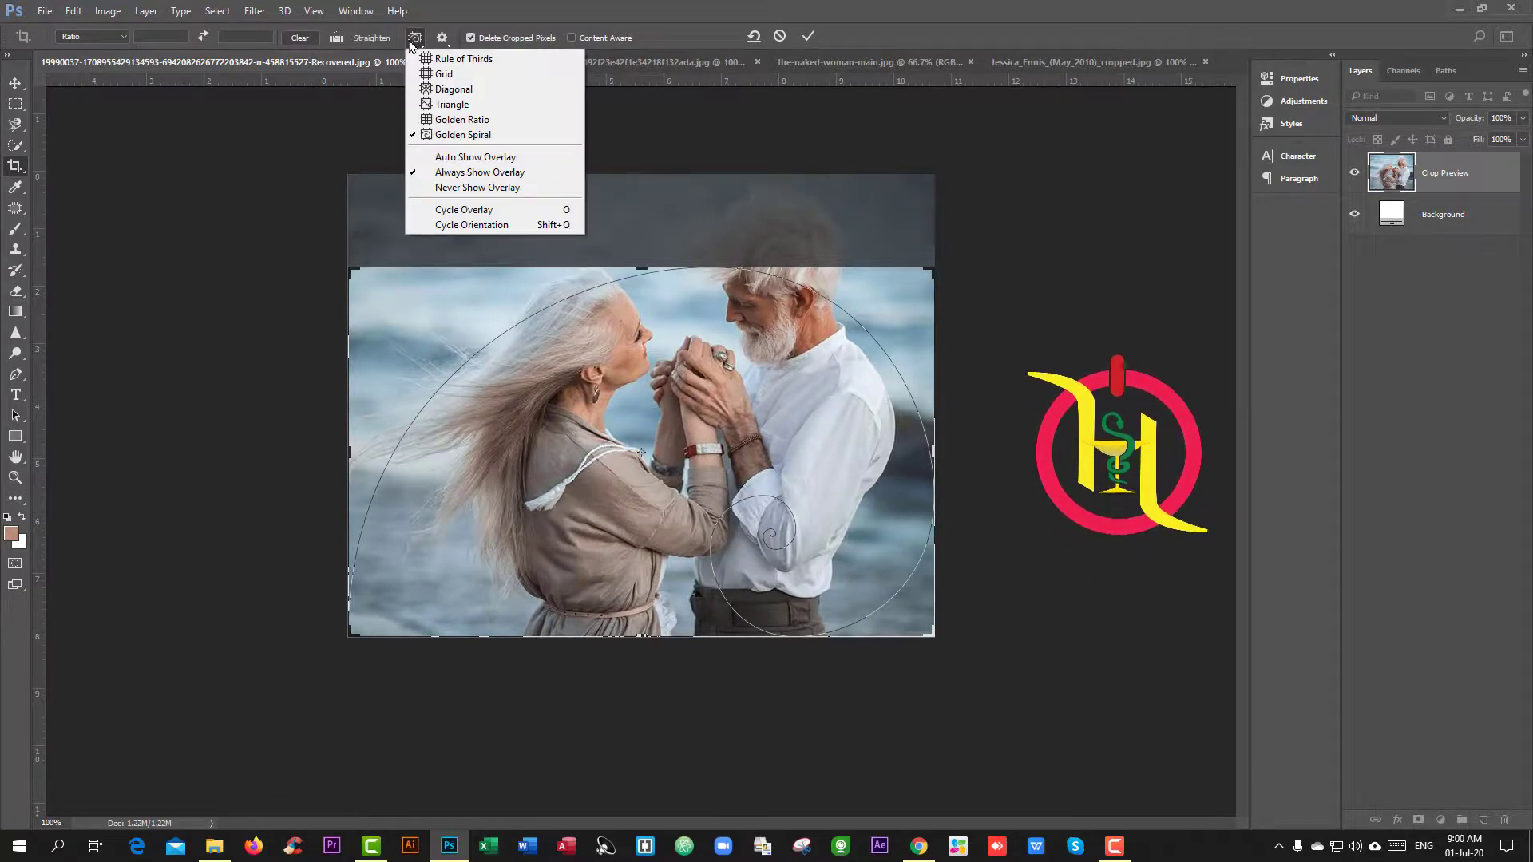
pyautogui.click(443, 40)
pyautogui.click(443, 40)
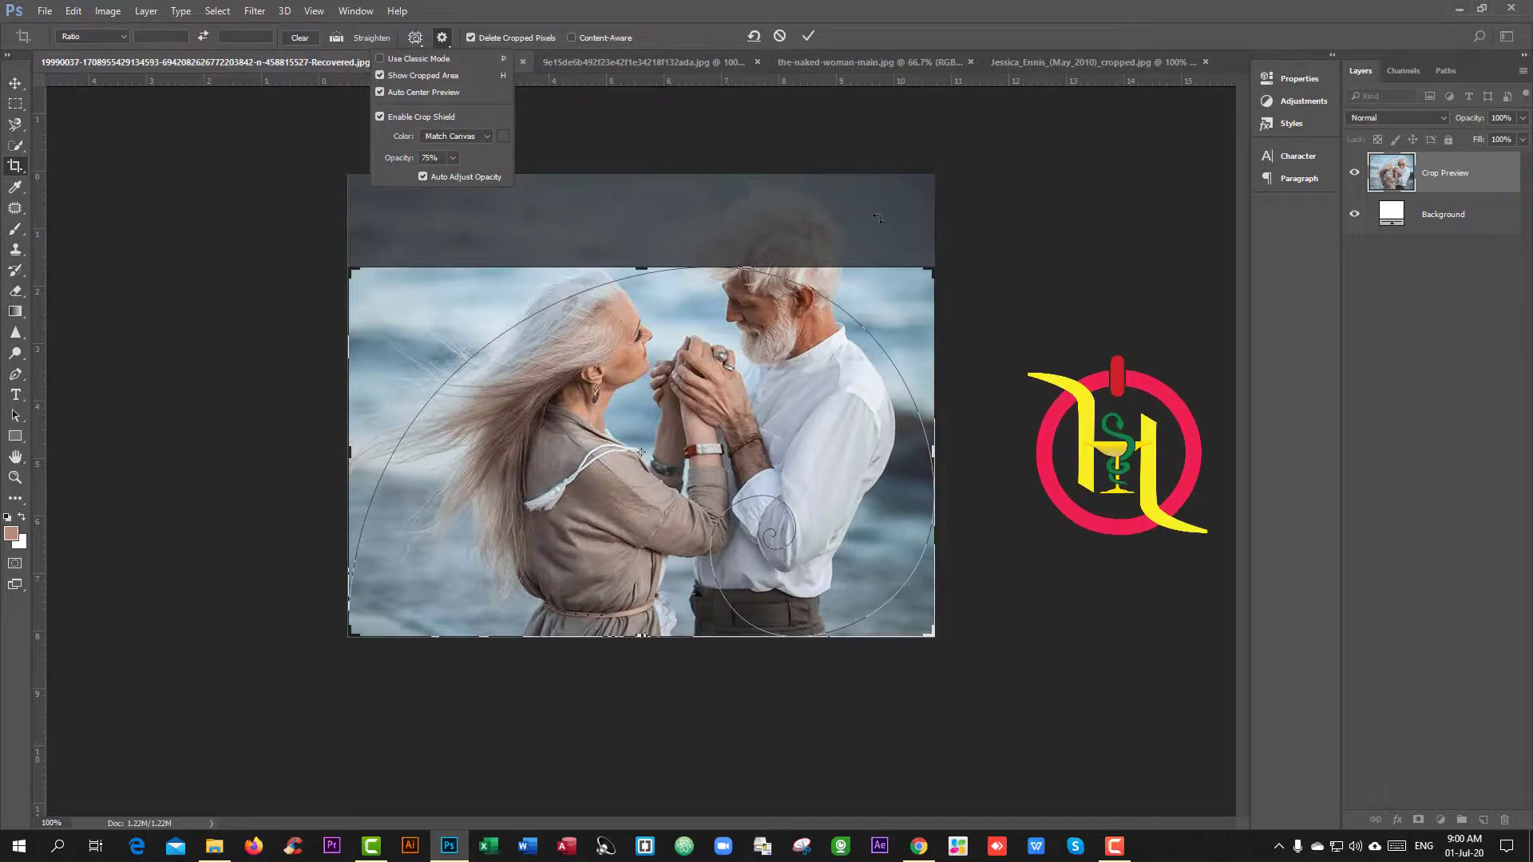
# Step: Use the Rule of Thirds overlay and shrink the crop from its top-left corner
pyautogui.click(808, 36)
pyautogui.click(472, 313)
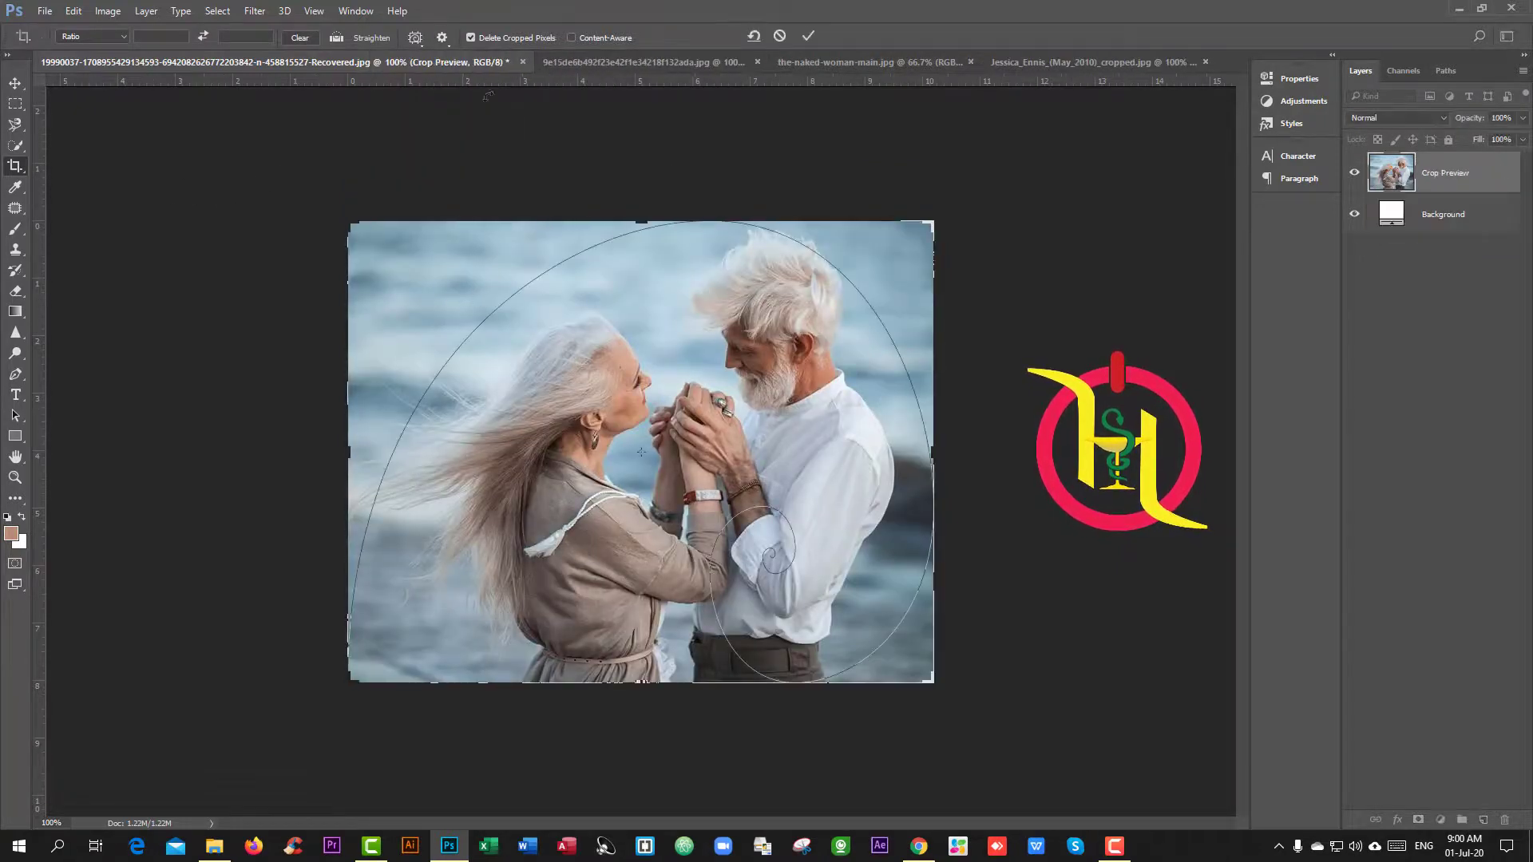
pyautogui.click(415, 37)
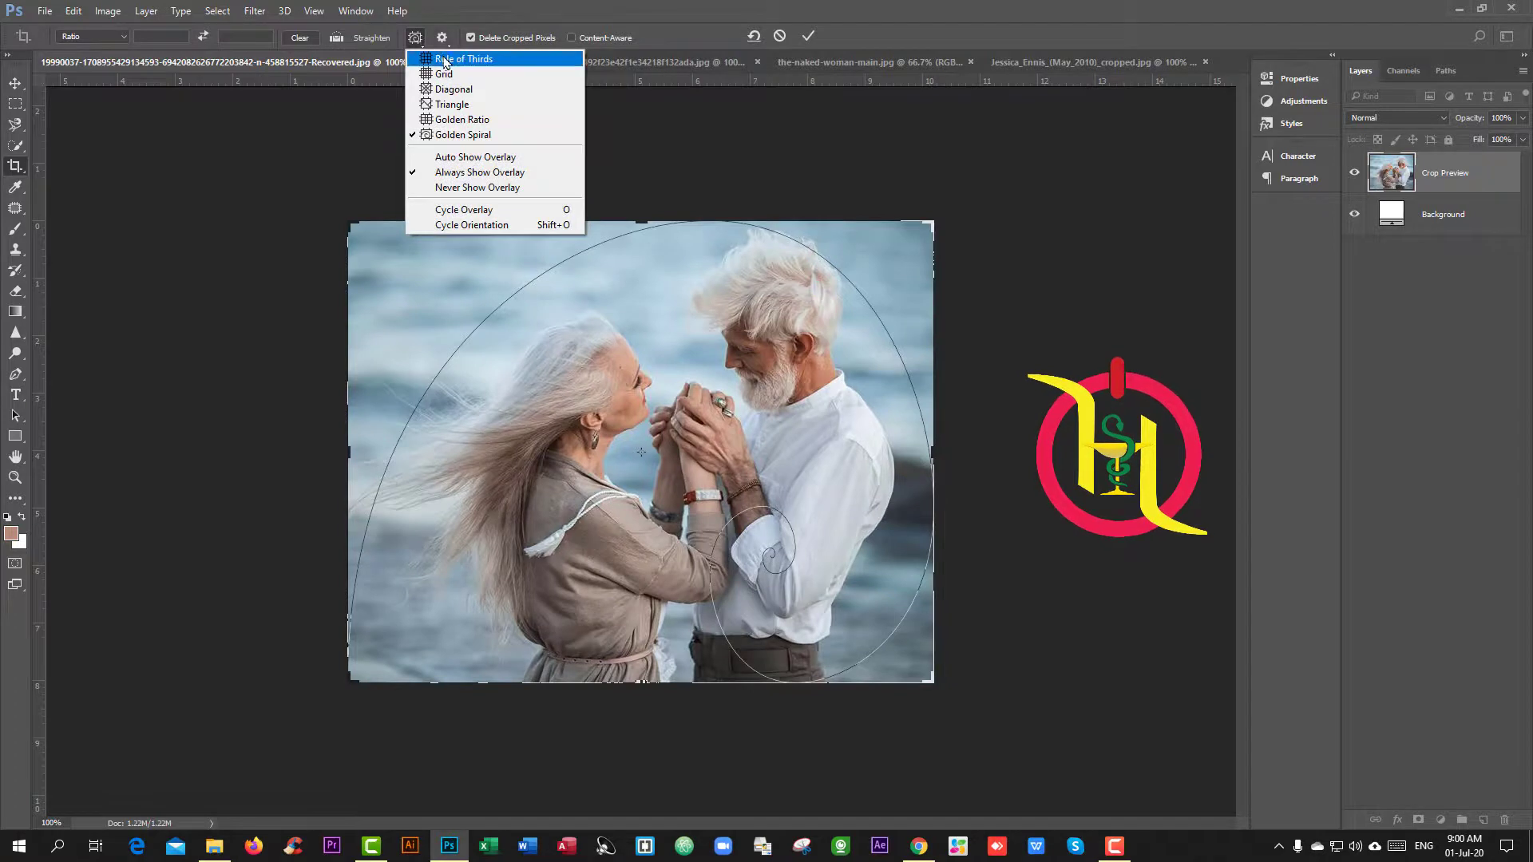
pyautogui.click(448, 60)
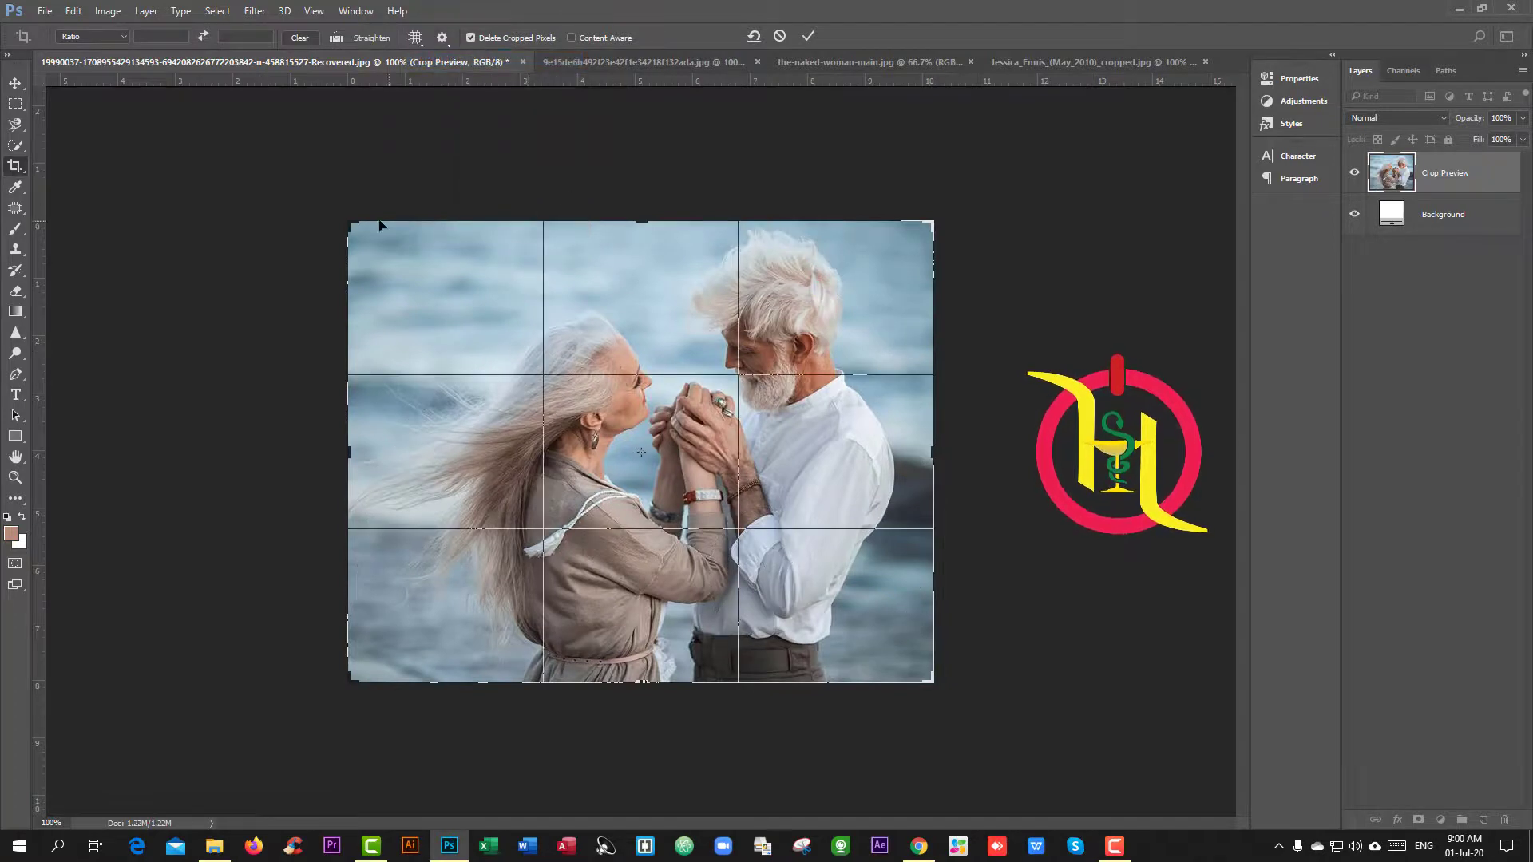
pyautogui.moveTo(350, 225); pyautogui.dragTo(440, 273)
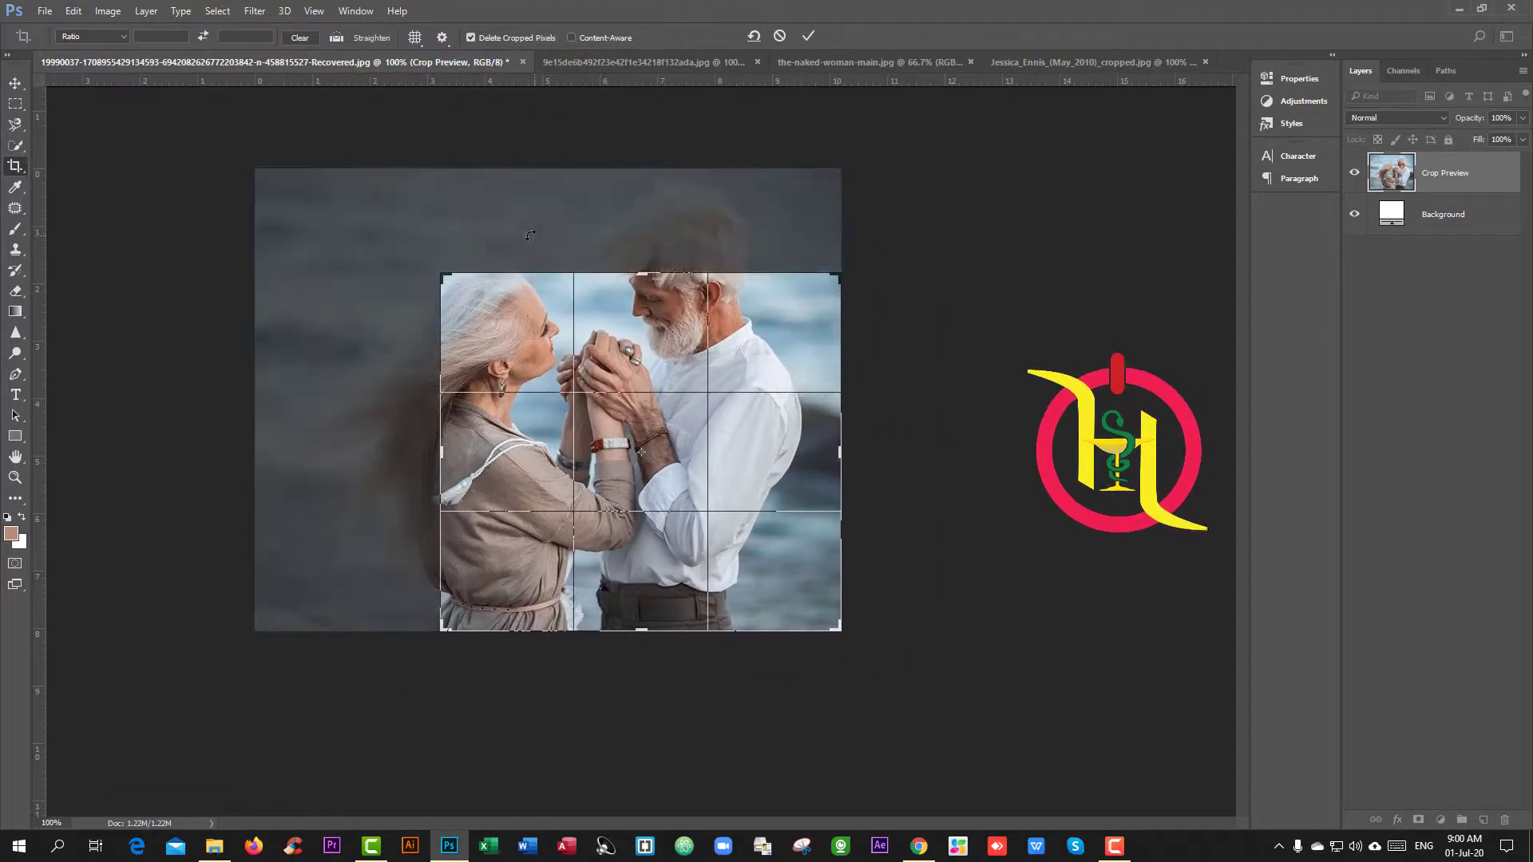
# Step: Lower the crop shield opacity to 63%
pyautogui.click(442, 38)
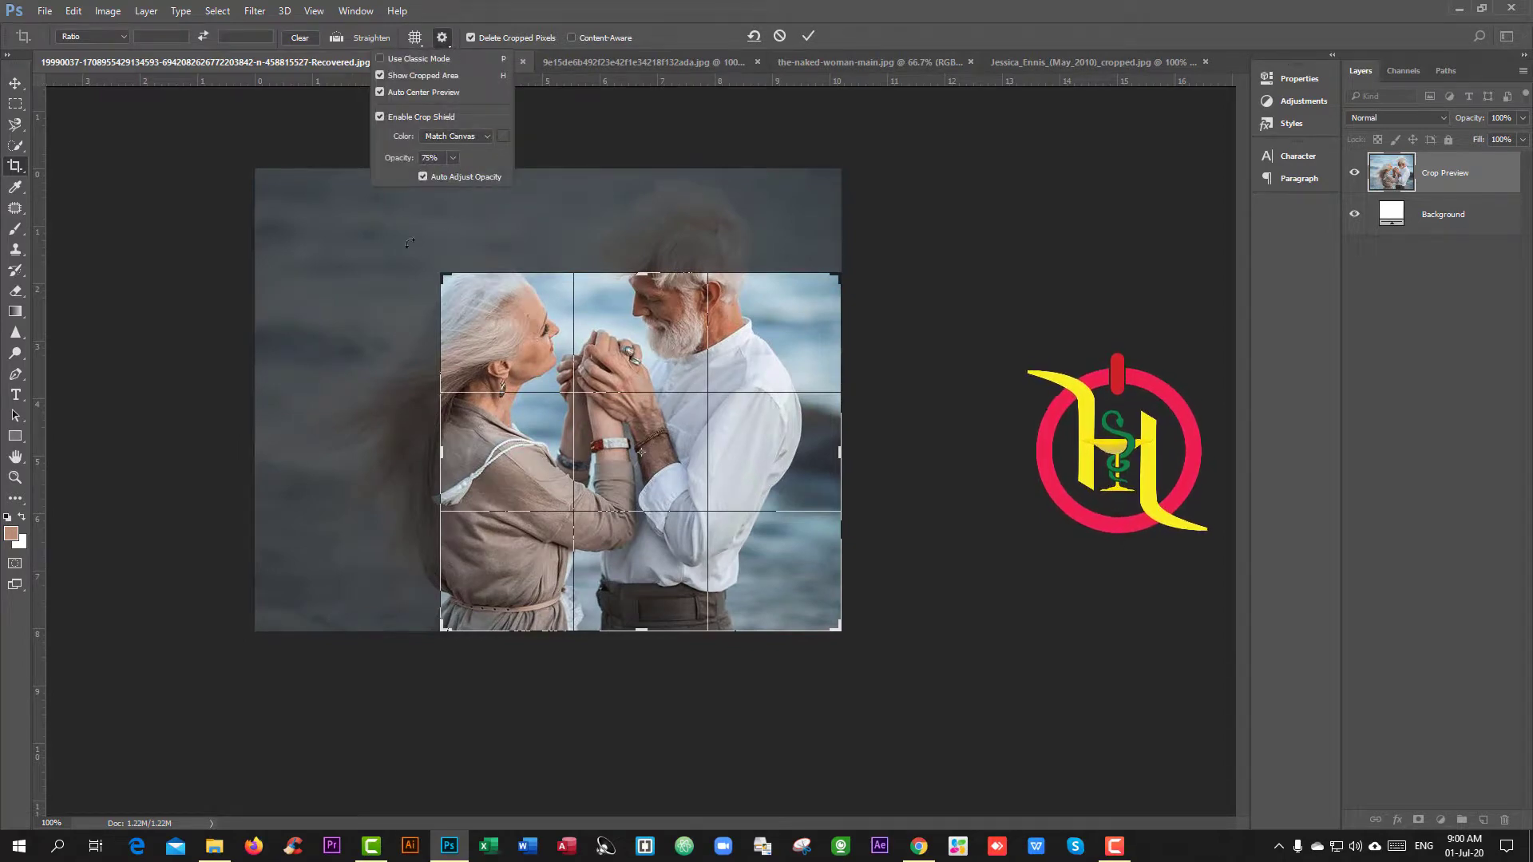
pyautogui.click(452, 157)
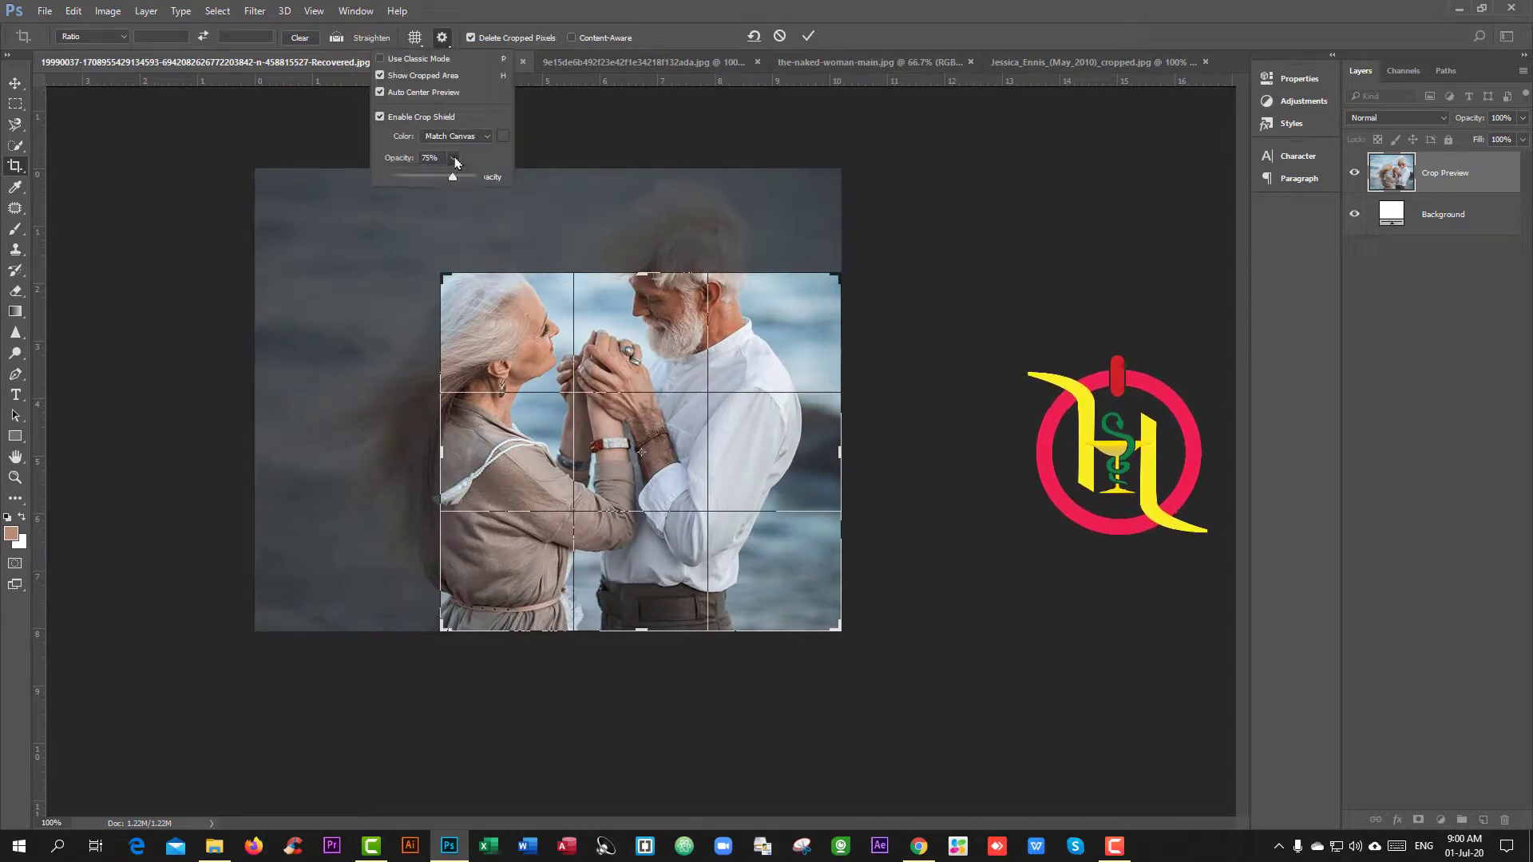
pyautogui.moveTo(453, 178)
pyautogui.mouseDown()
pyautogui.moveTo(472, 179)
pyautogui.moveTo(438, 181)
pyautogui.mouseUp()
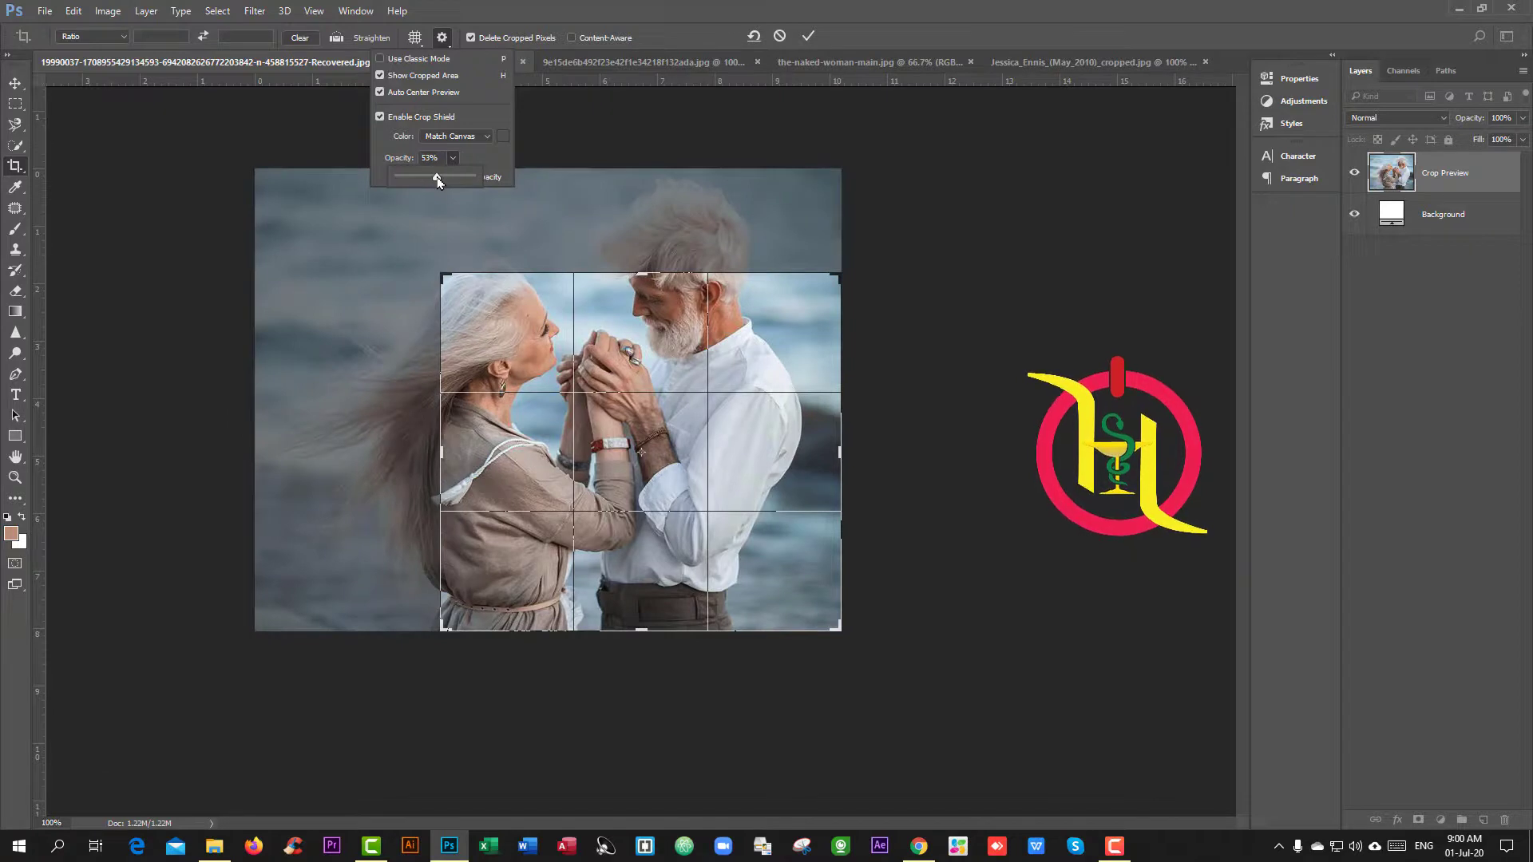
pyautogui.moveTo(438, 181); pyautogui.dragTo(444, 177)
pyautogui.click(505, 141)
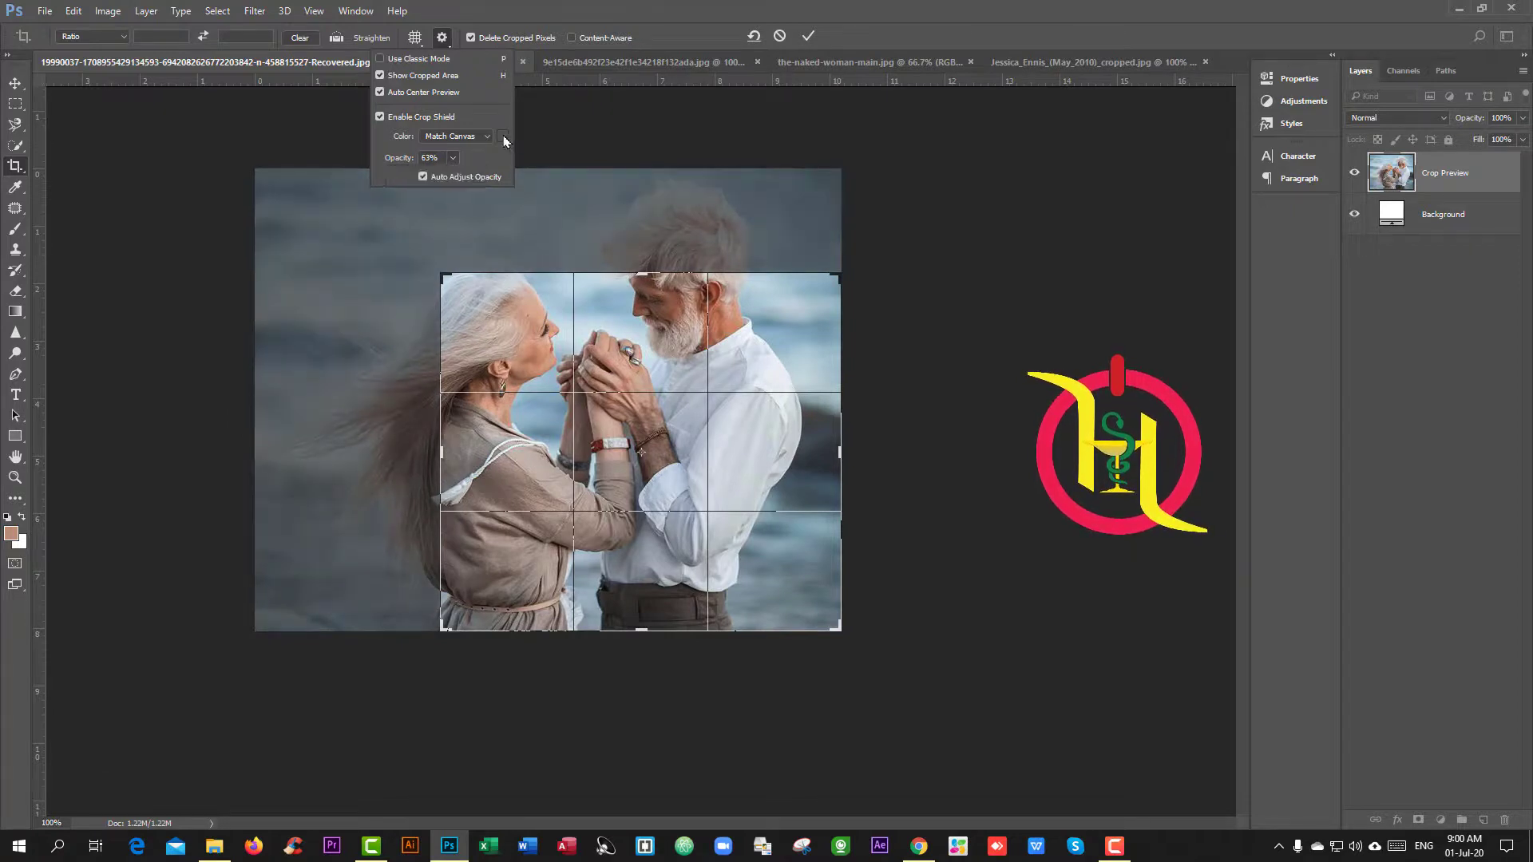
# Step: Set the crop shield colour to Custom, discard a red trial, and cancel the crop
pyautogui.click(452, 137)
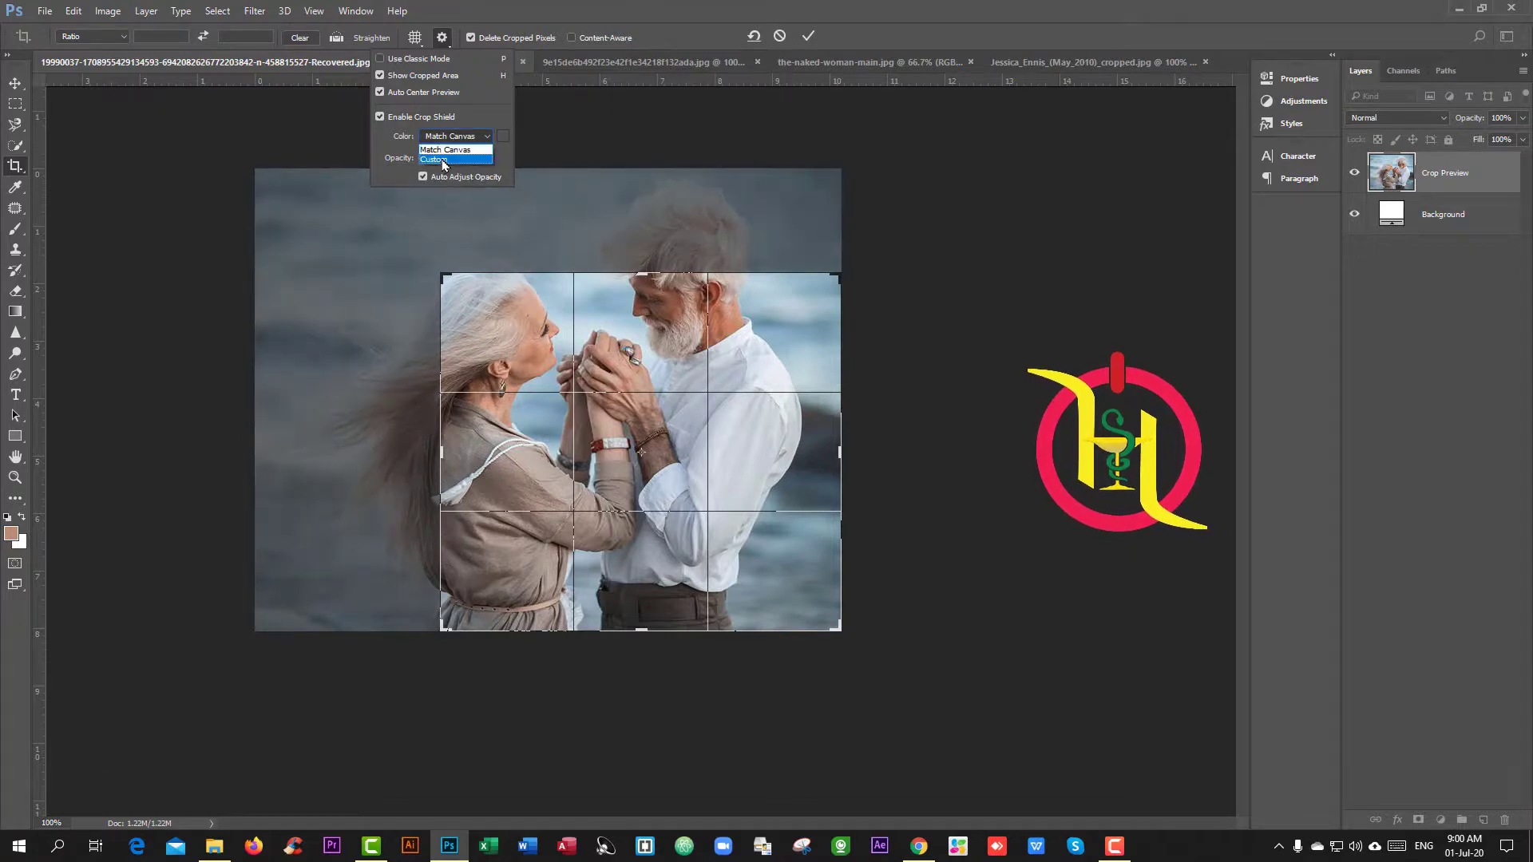
pyautogui.click(445, 159)
pyautogui.click(824, 153)
pyautogui.moveTo(904, 103); pyautogui.dragTo(887, 104)
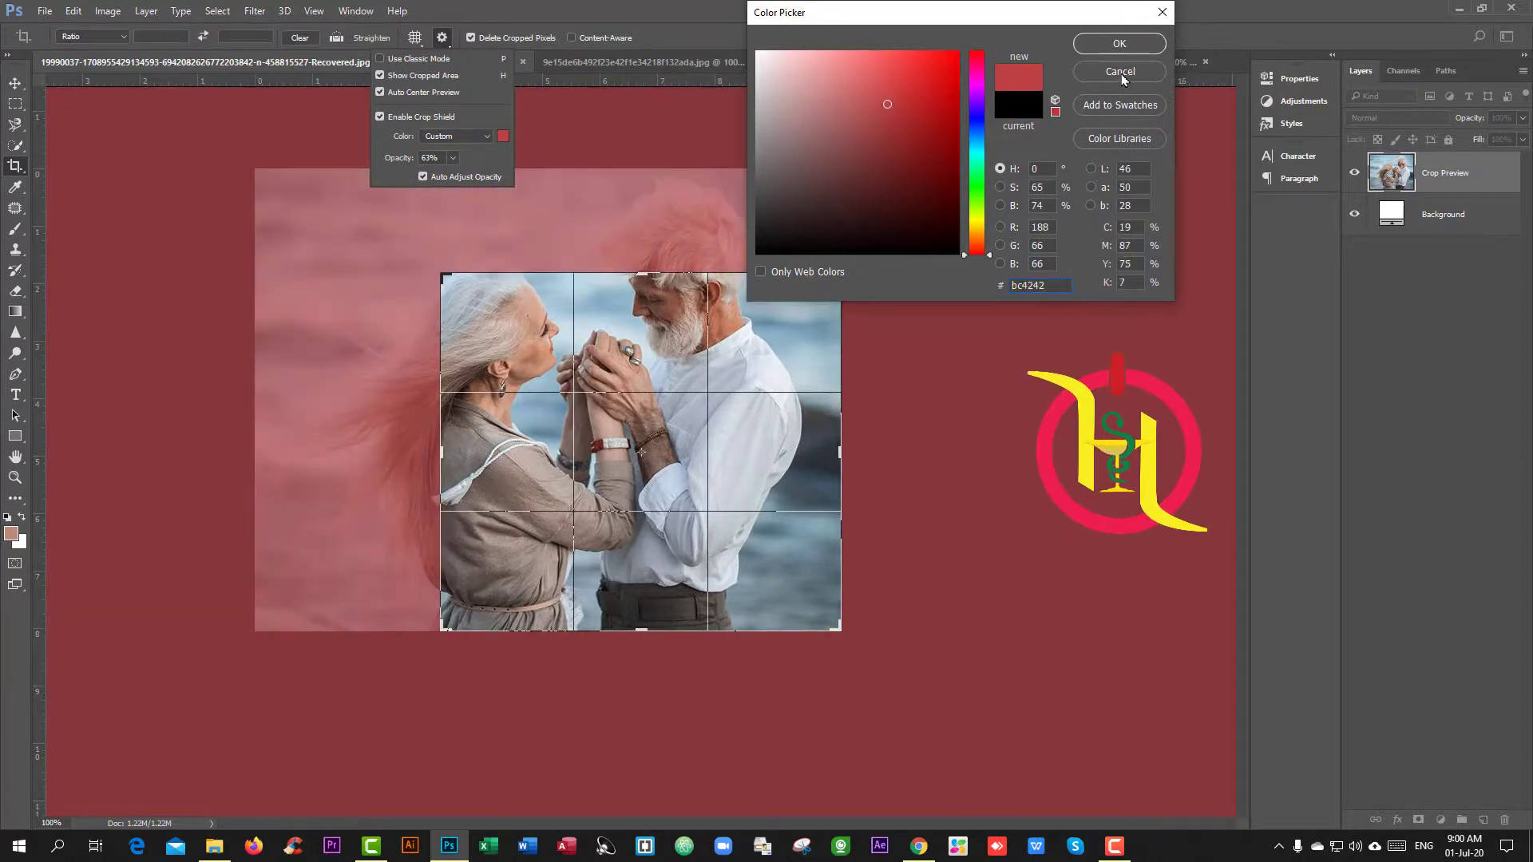
pyautogui.click(1120, 74)
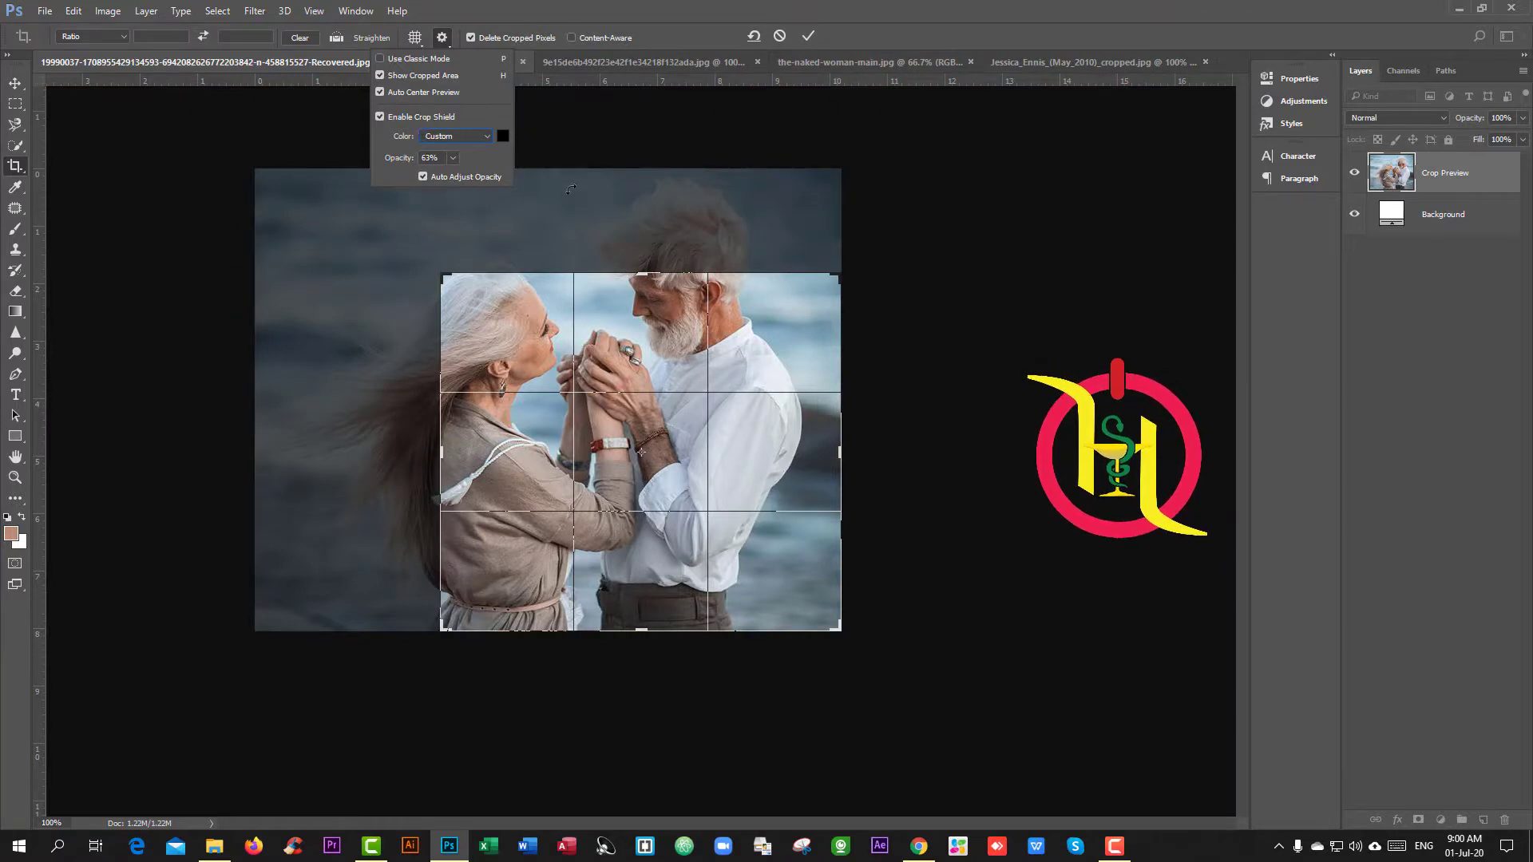
pyautogui.click(570, 189)
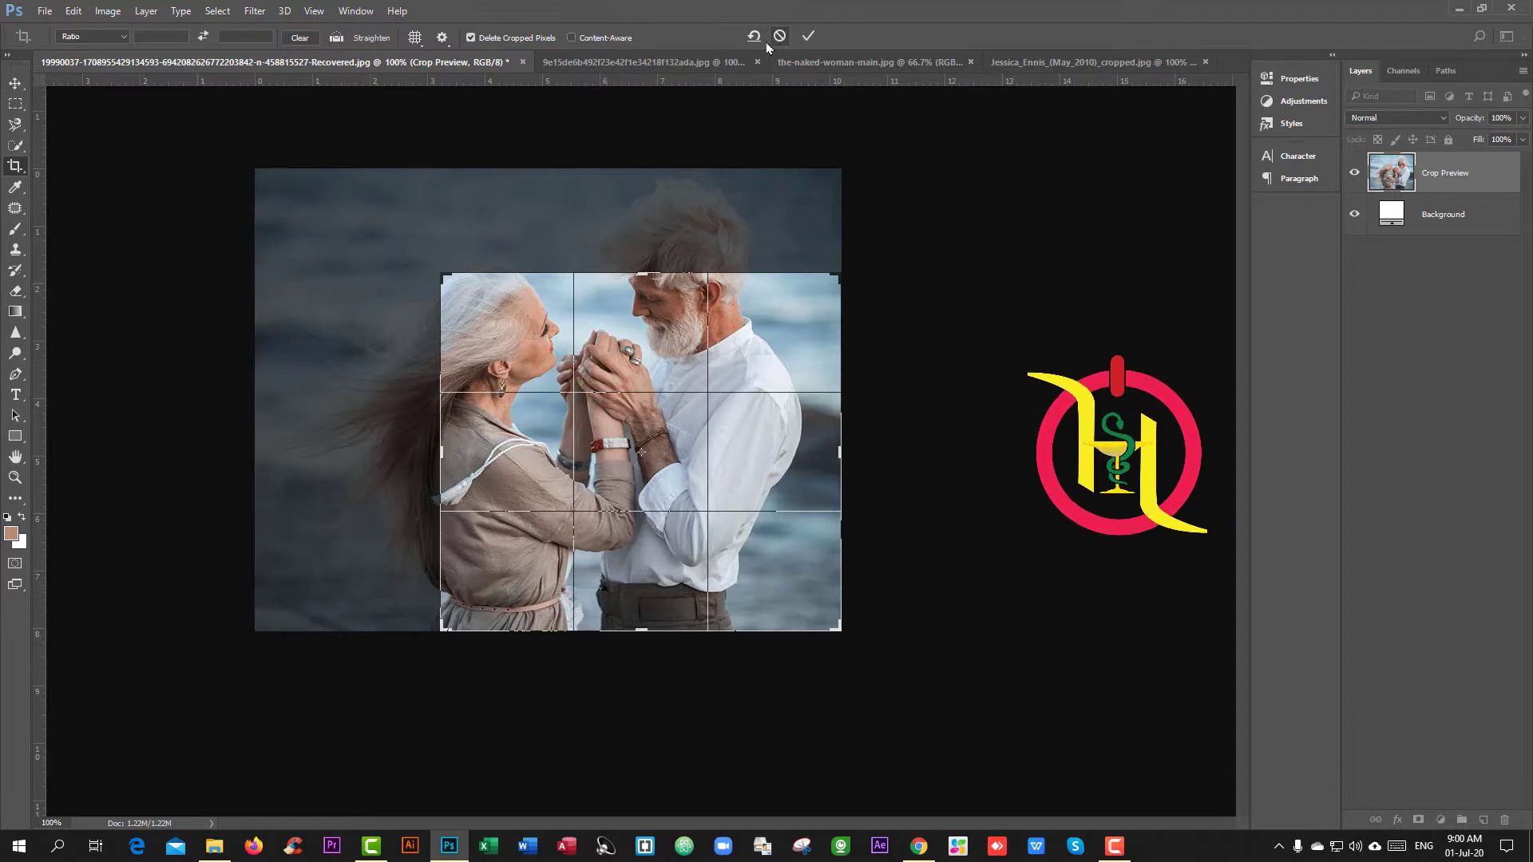
pyautogui.click(777, 37)
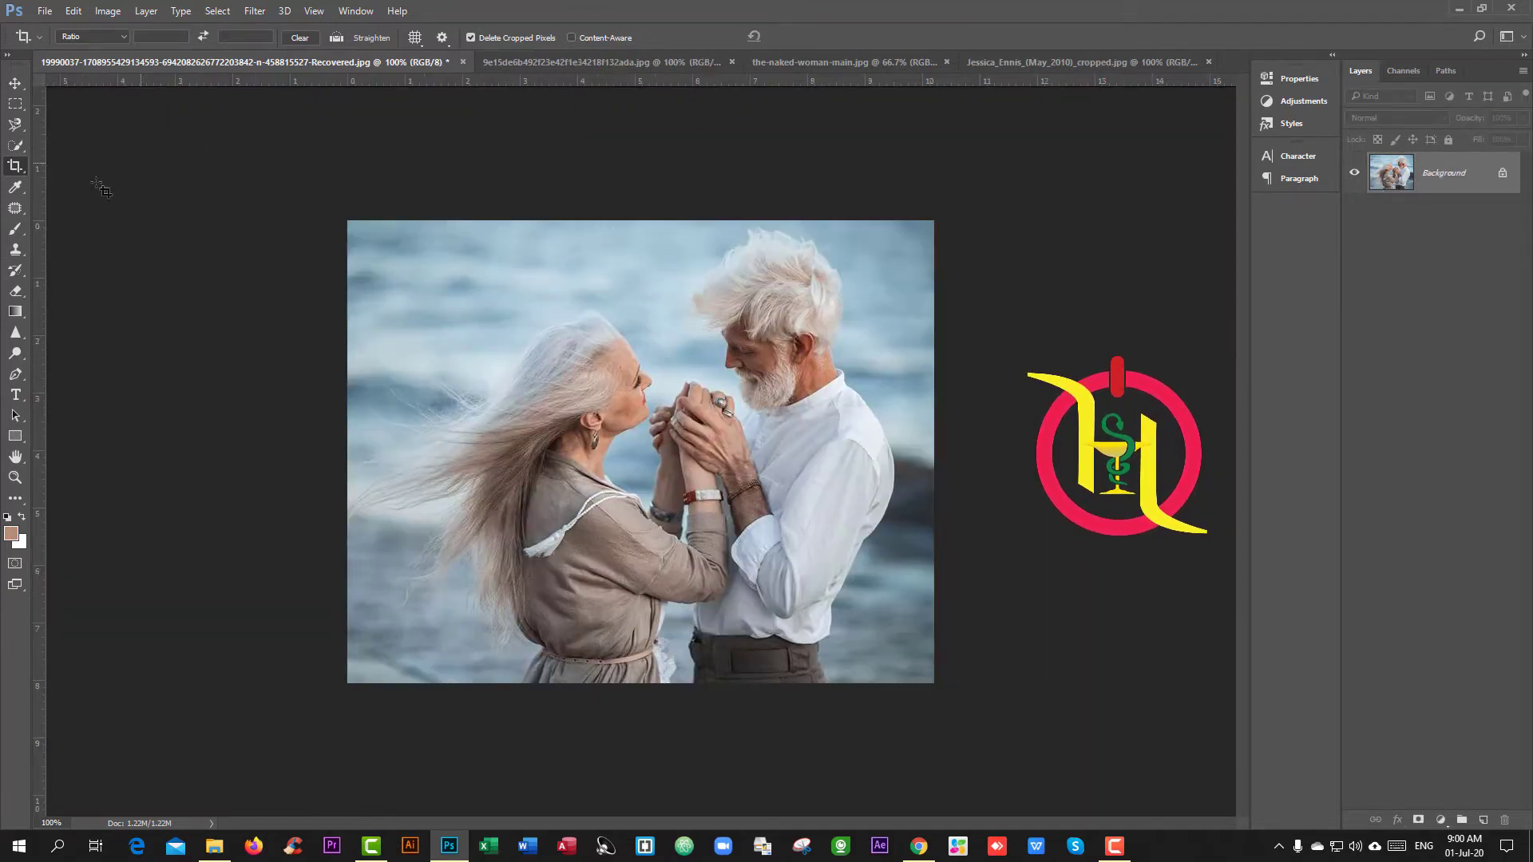
# Step: Start a fresh crop with the Crop Tool, then minimize Photoshop to the desktop
pyautogui.rightClick(14, 167)
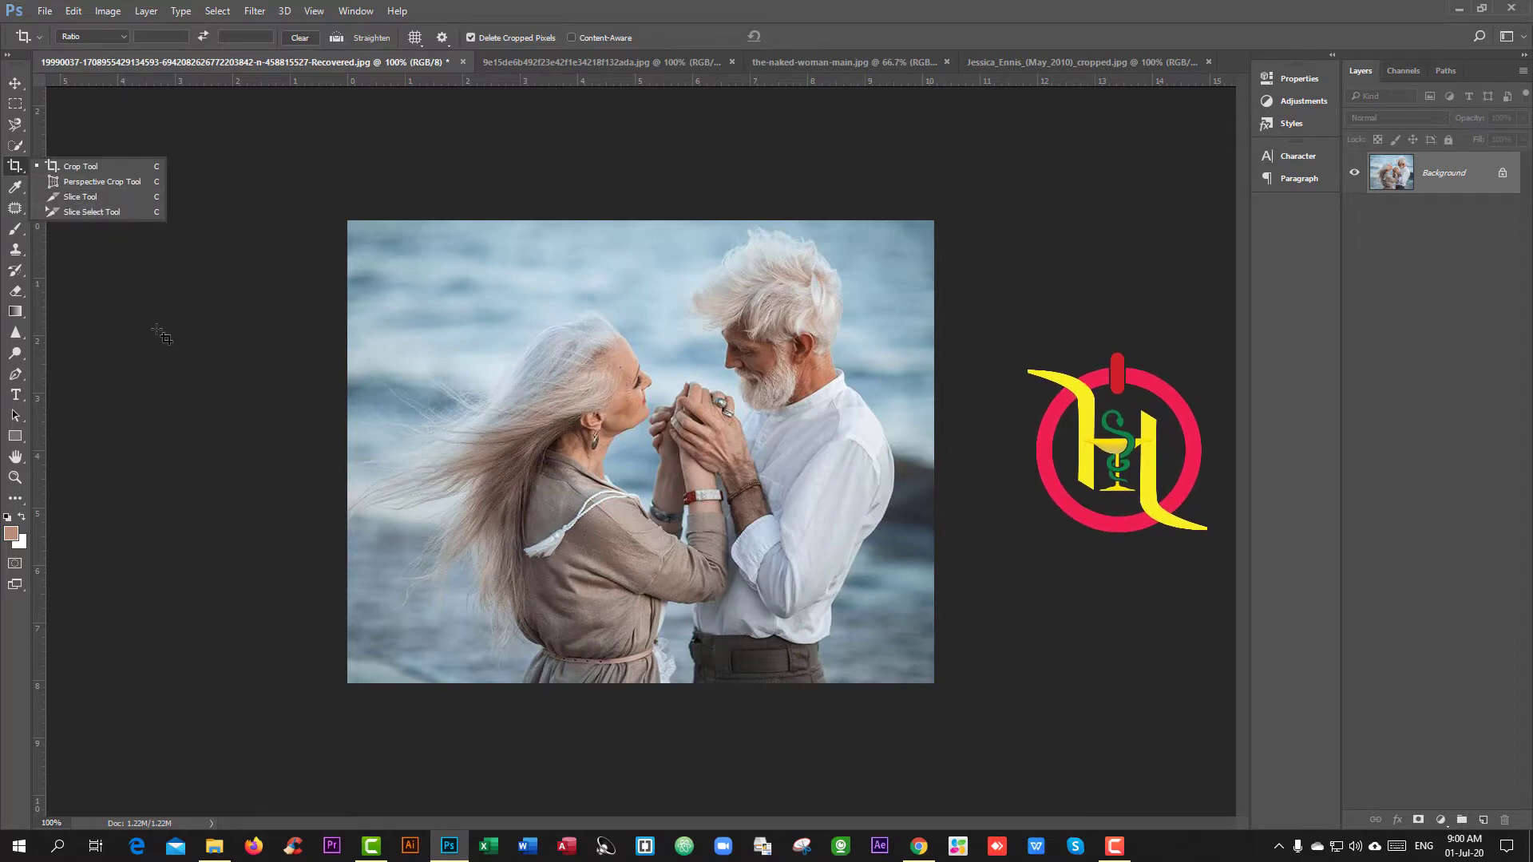
pyautogui.click(246, 333)
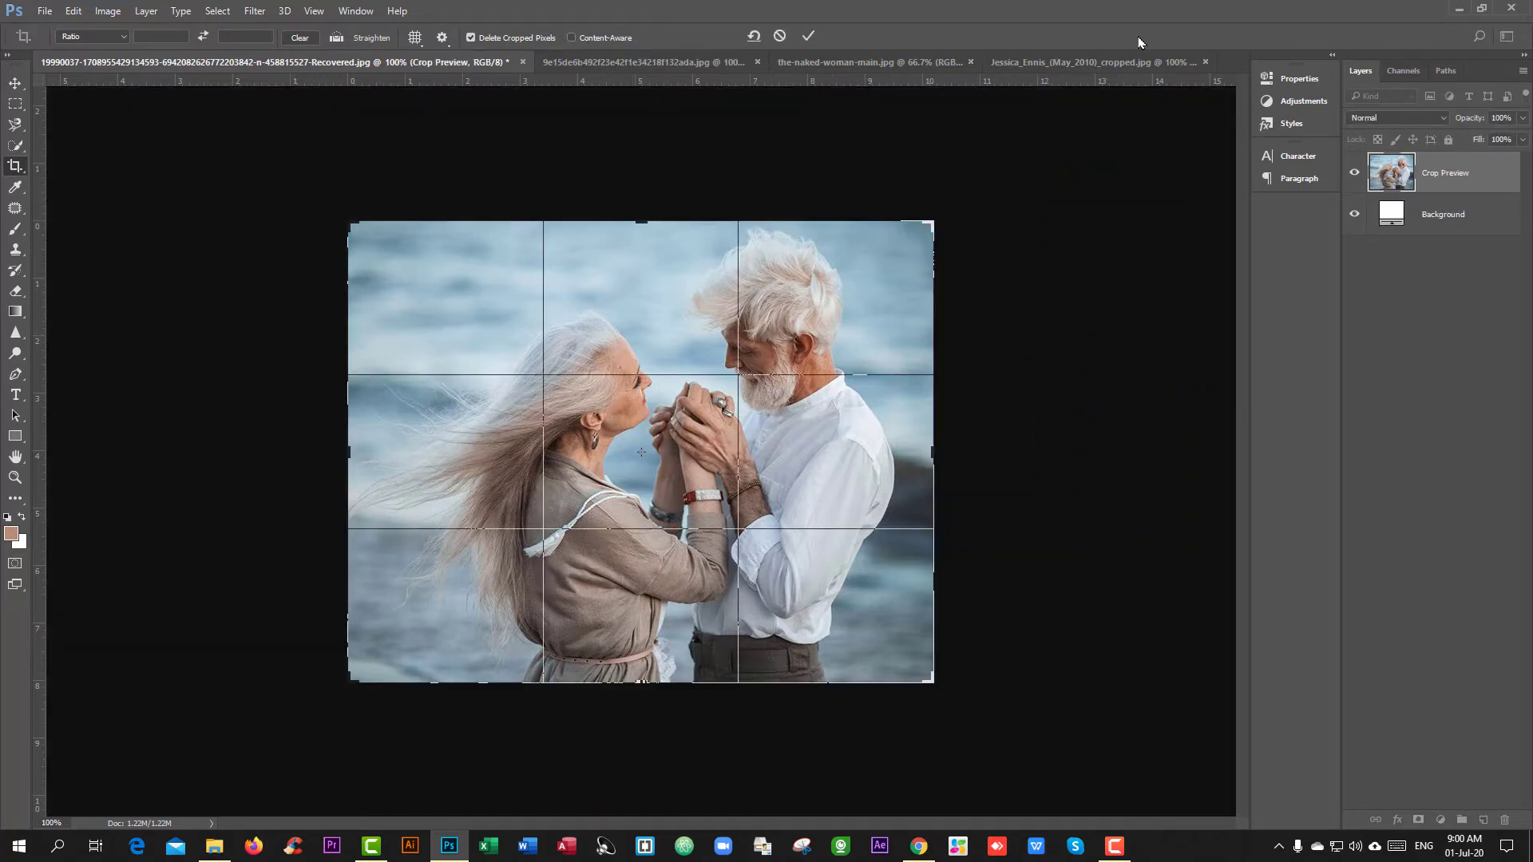
pyautogui.click(1456, 9)
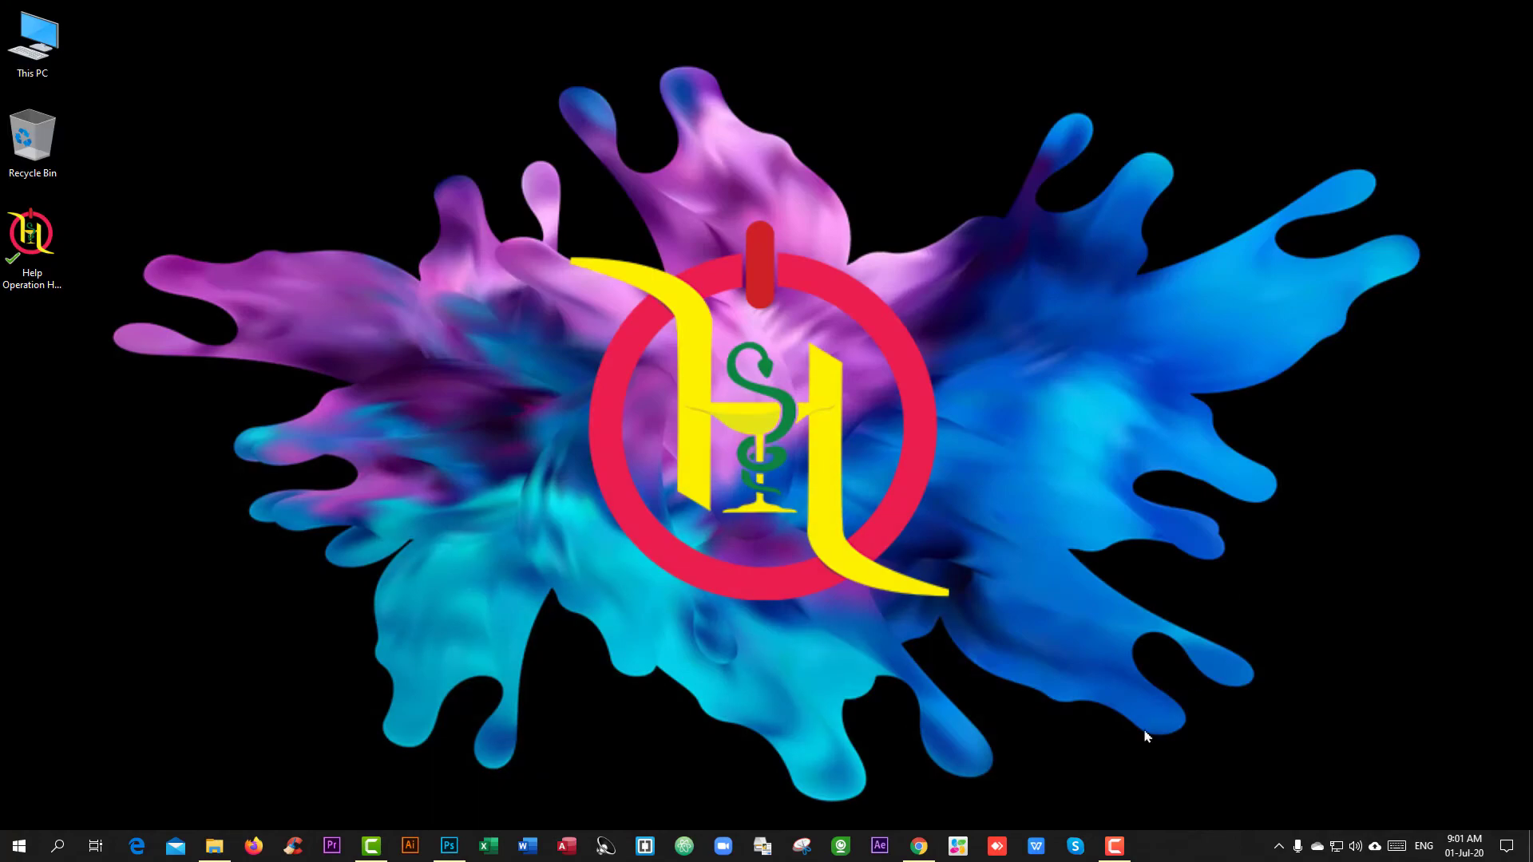